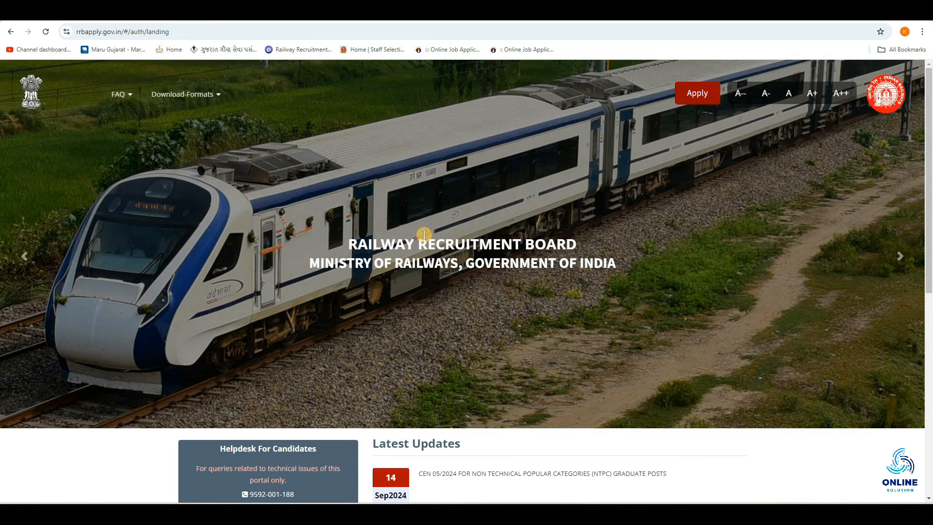
# - Choose Create An Account from the Apply menu to start registering a new candidate account
pyautogui.click(695, 88)
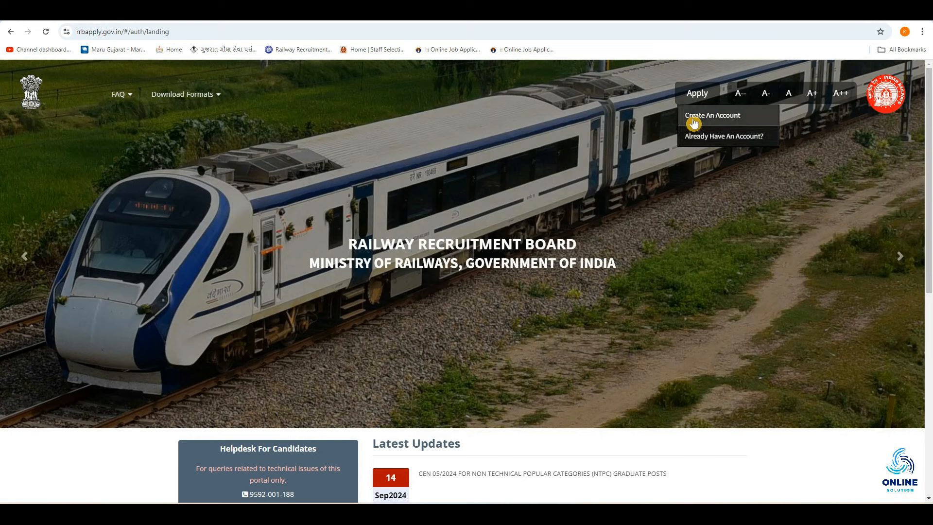
pyautogui.click(725, 122)
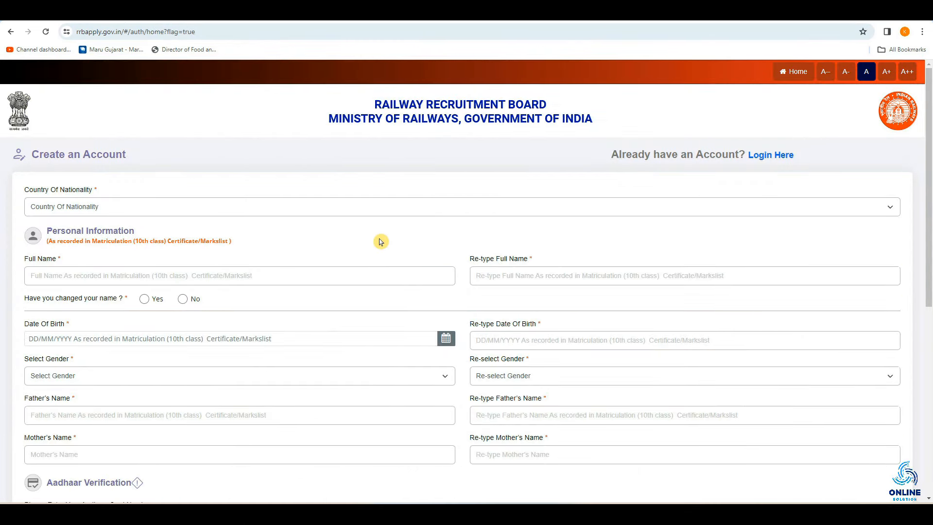
# - Select India as country of nationality and answer No to 'Have you changed your name?'
pyautogui.click(87, 208)
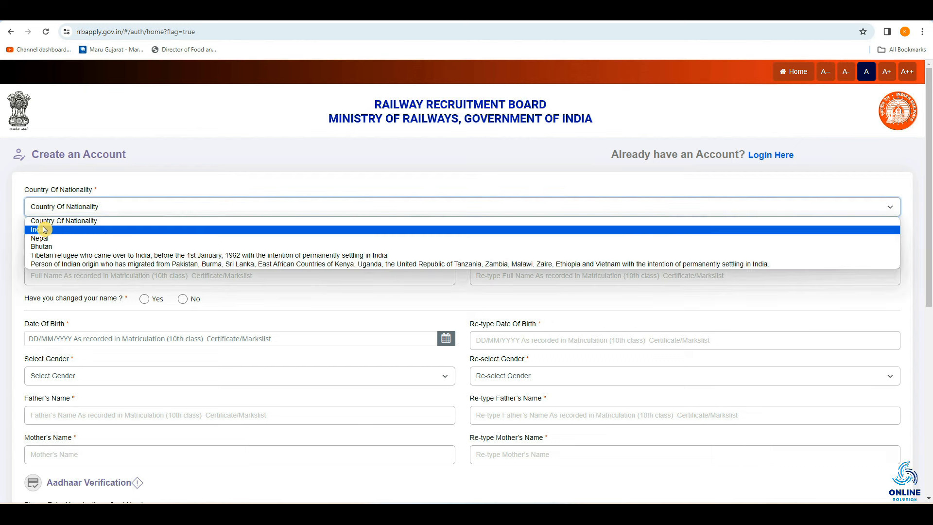
pyautogui.click(88, 232)
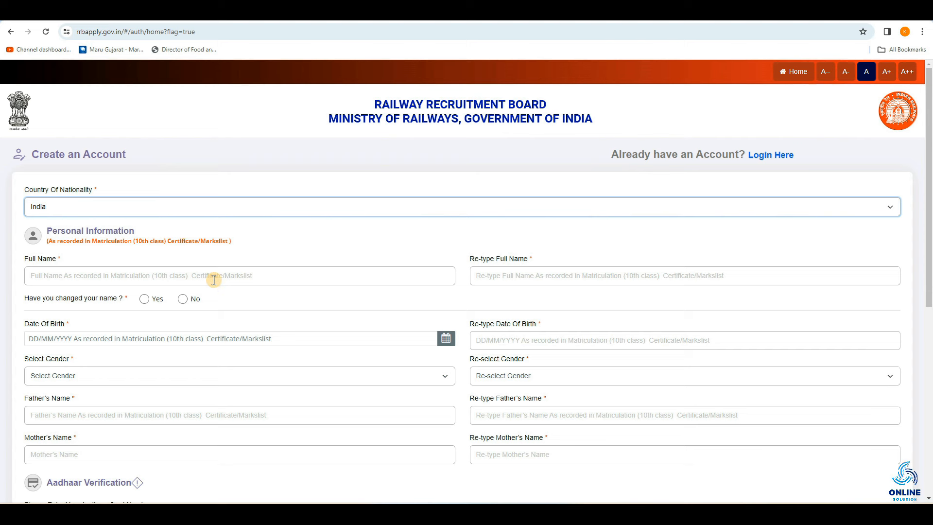
pyautogui.click(292, 277)
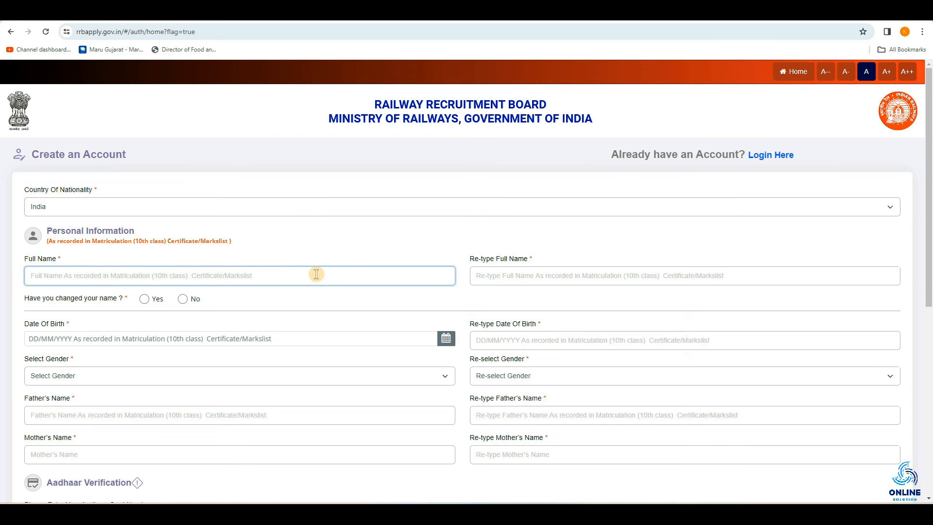
pyautogui.click(511, 275)
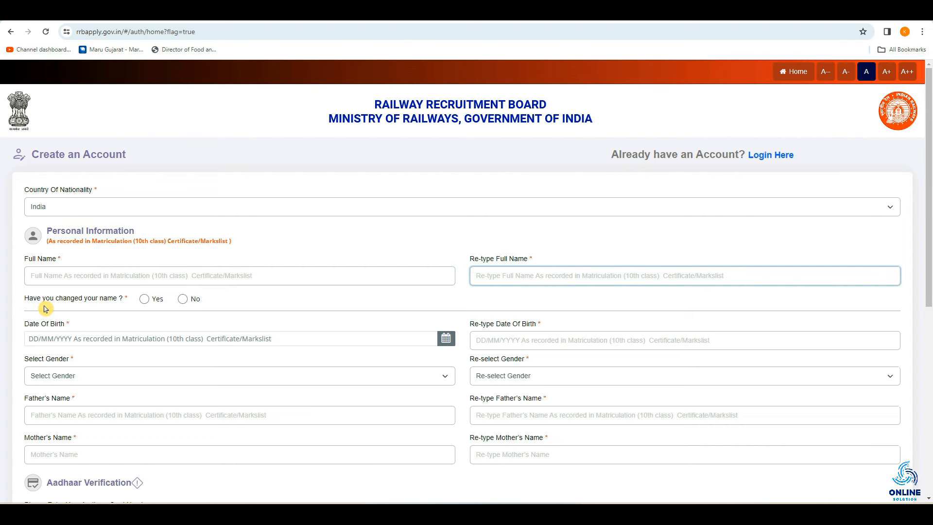
pyautogui.click(145, 300)
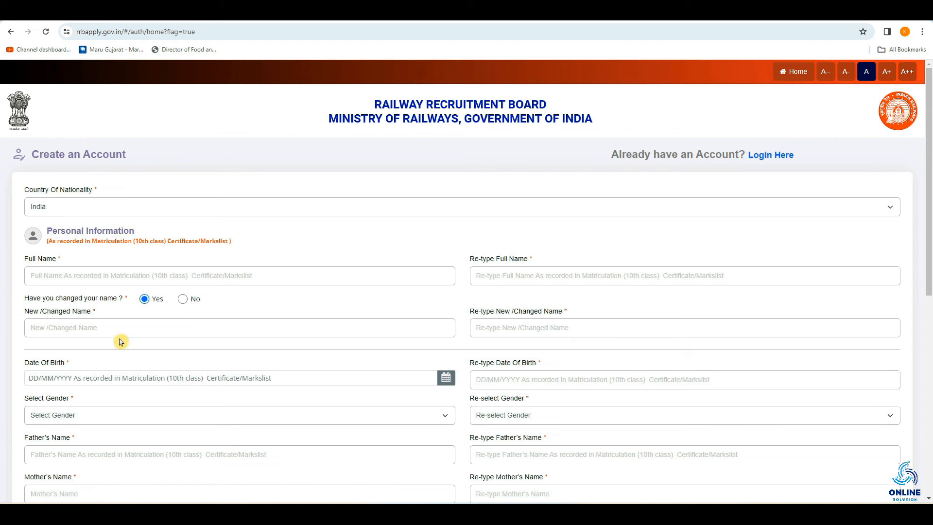
pyautogui.click(86, 330)
pyautogui.click(602, 329)
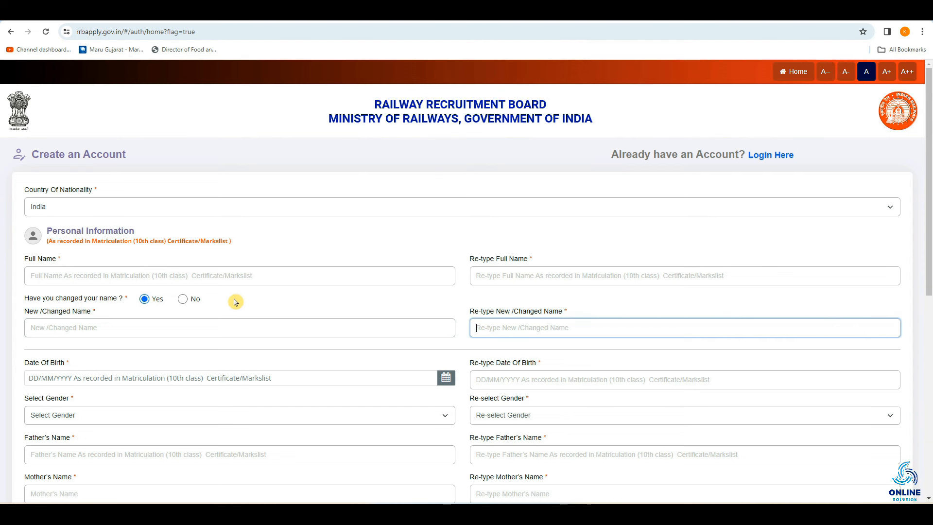
pyautogui.click(183, 300)
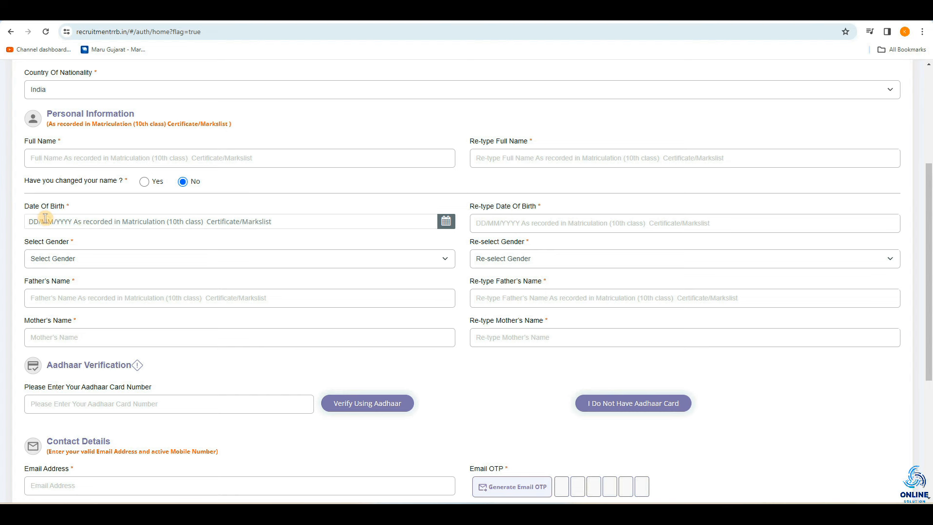
pyautogui.click(86, 223)
pyautogui.click(100, 98)
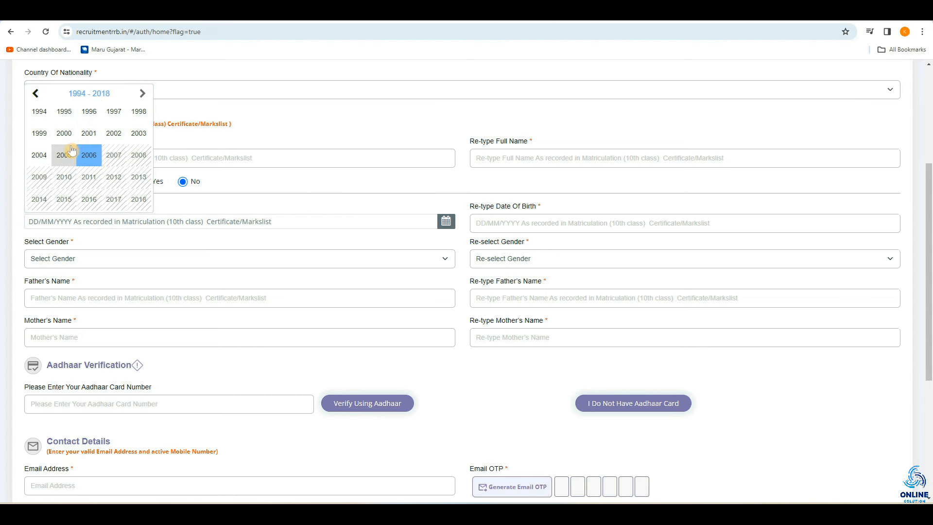
pyautogui.click(72, 153)
pyautogui.click(141, 93)
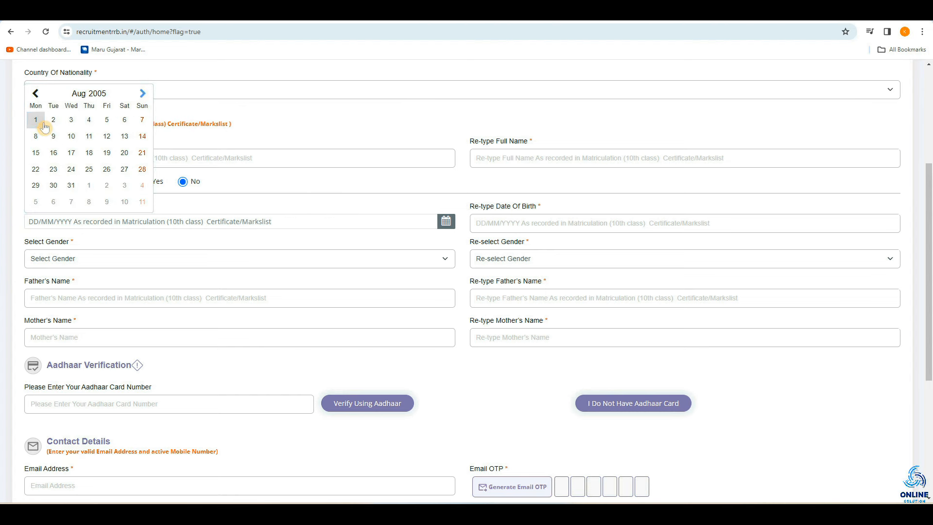
pyautogui.click(37, 119)
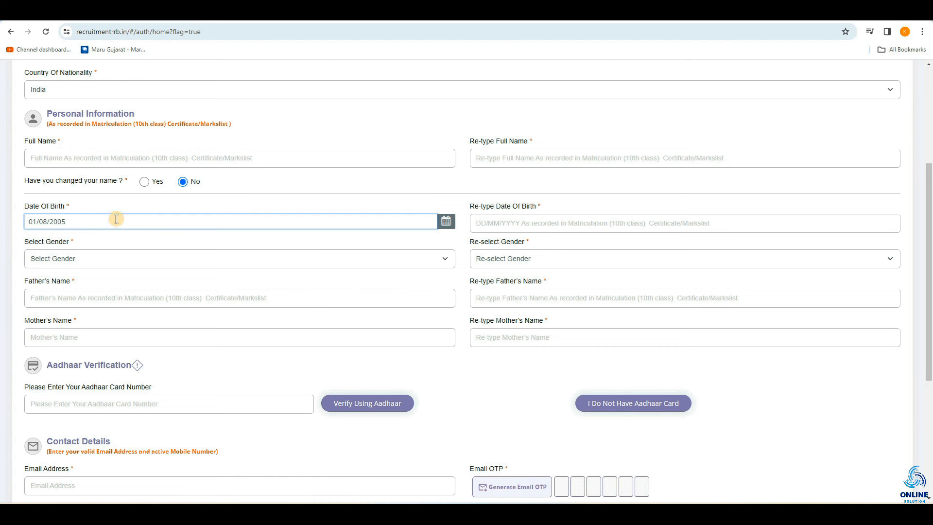
pyautogui.click(243, 241)
pyautogui.click(478, 224)
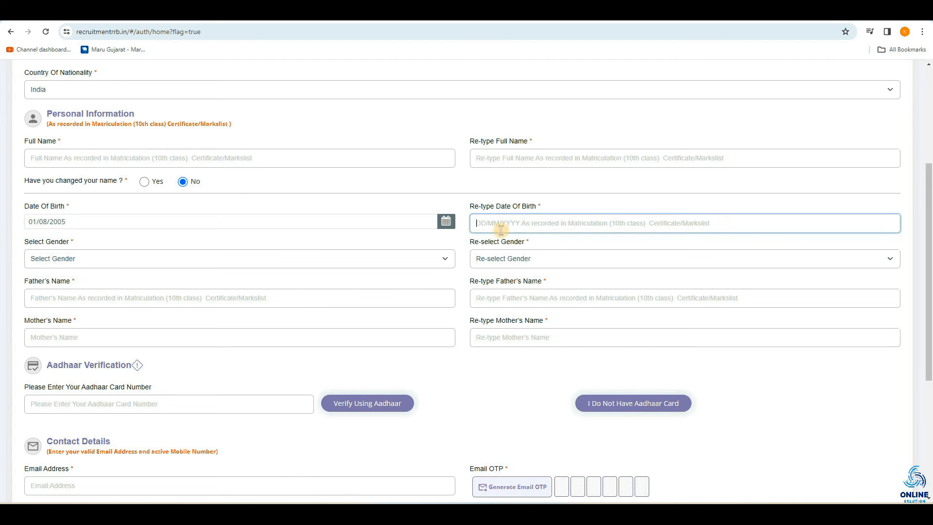
pyautogui.write('01/08')
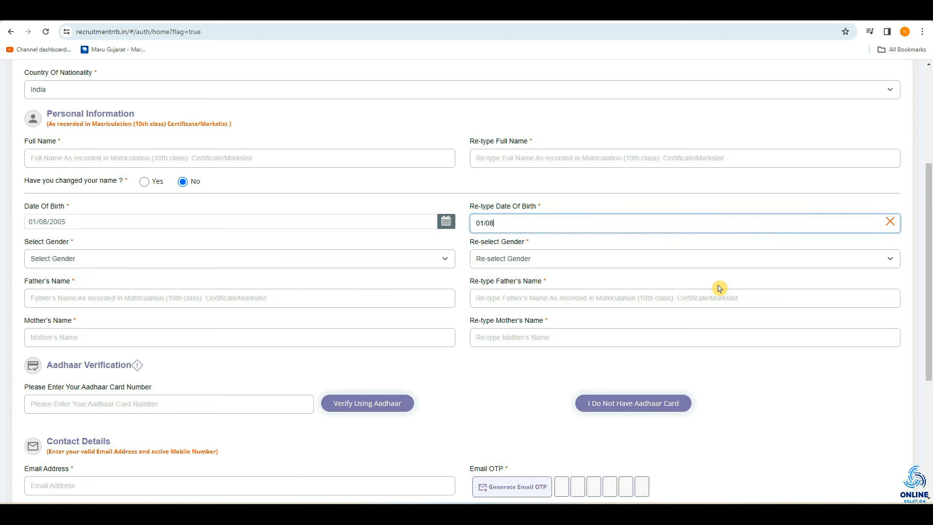
pyautogui.write('/2005')
# - Set gender to Male in both gender dropdowns, then go through the father's and mother's name fields
pyautogui.click(178, 265)
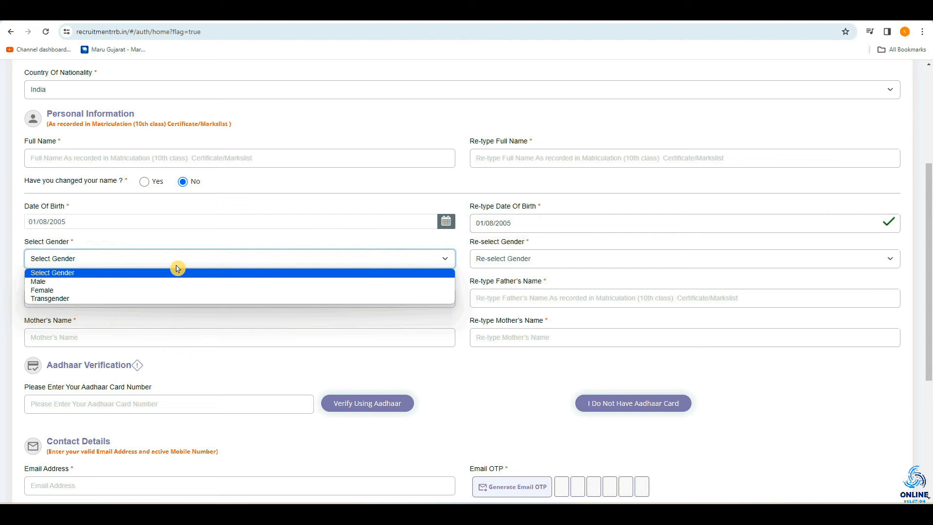
pyautogui.click(42, 282)
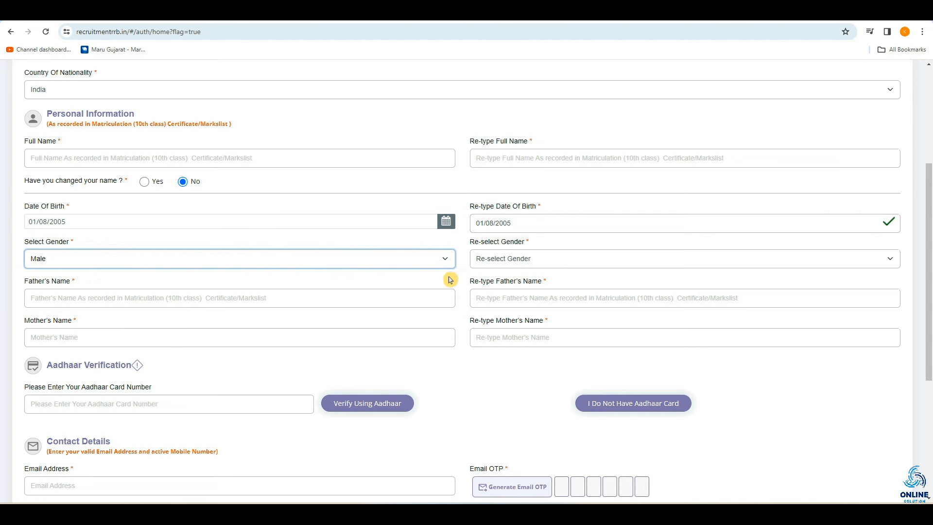
pyautogui.click(515, 262)
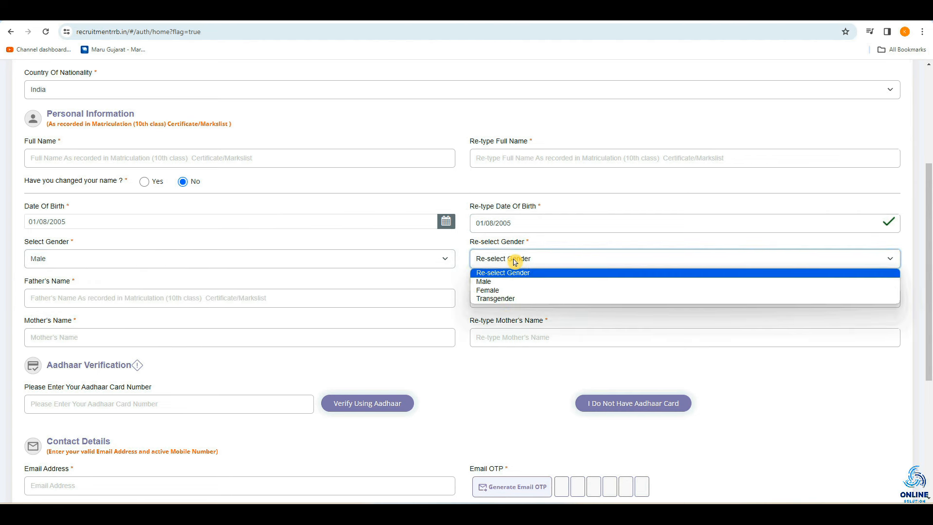
pyautogui.click(482, 278)
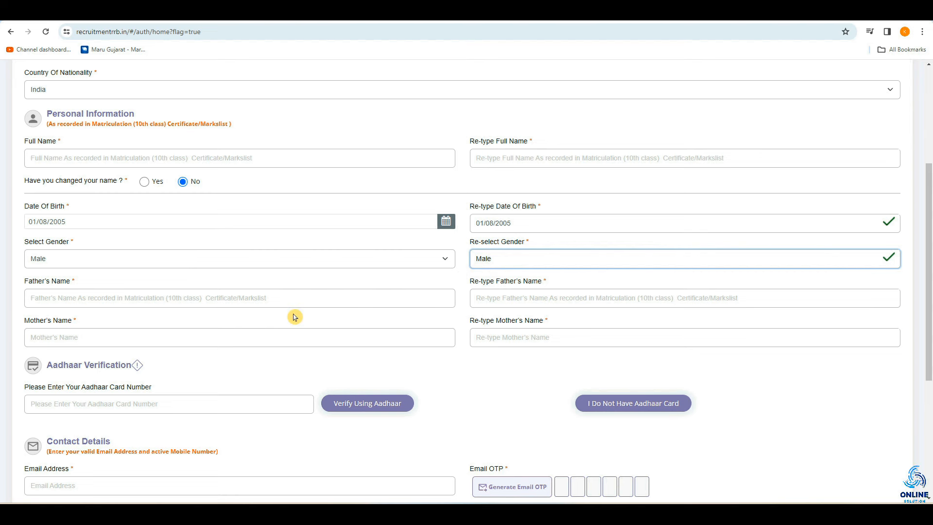
pyautogui.click(41, 297)
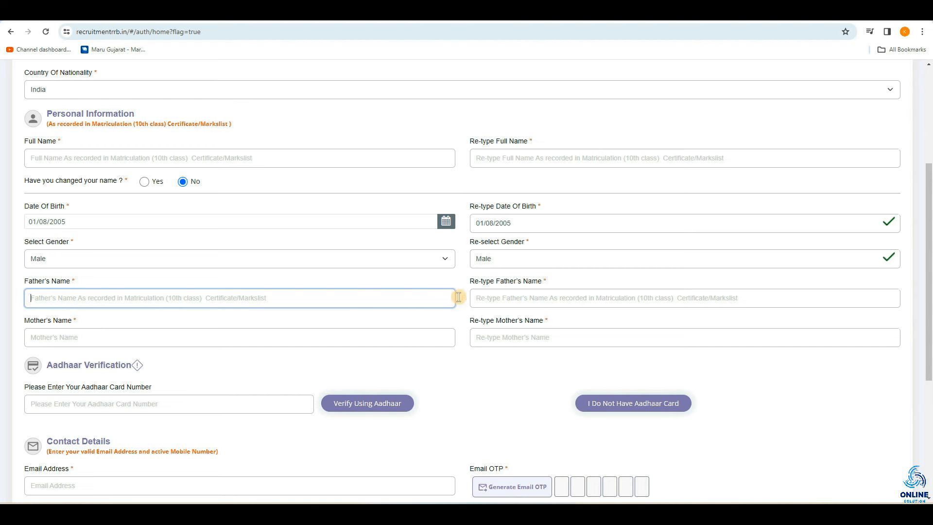
pyautogui.click(499, 297)
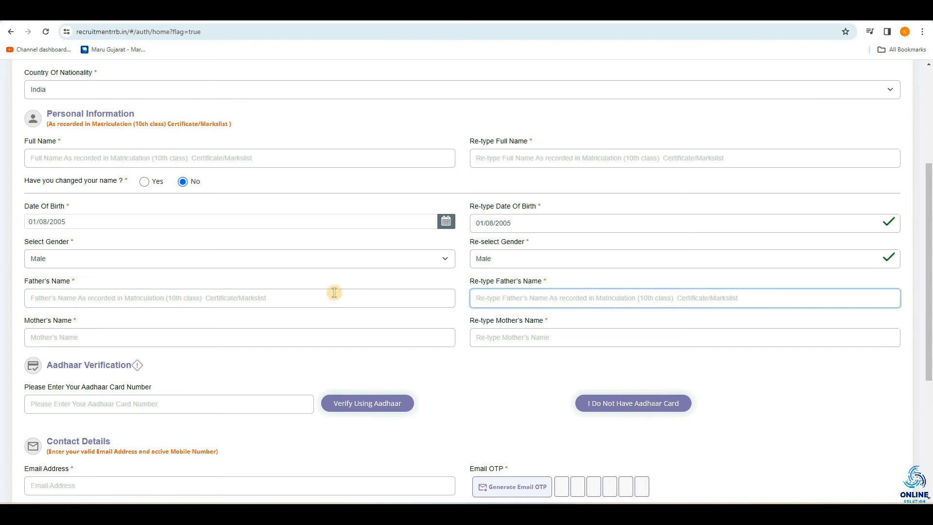
pyautogui.click(23, 334)
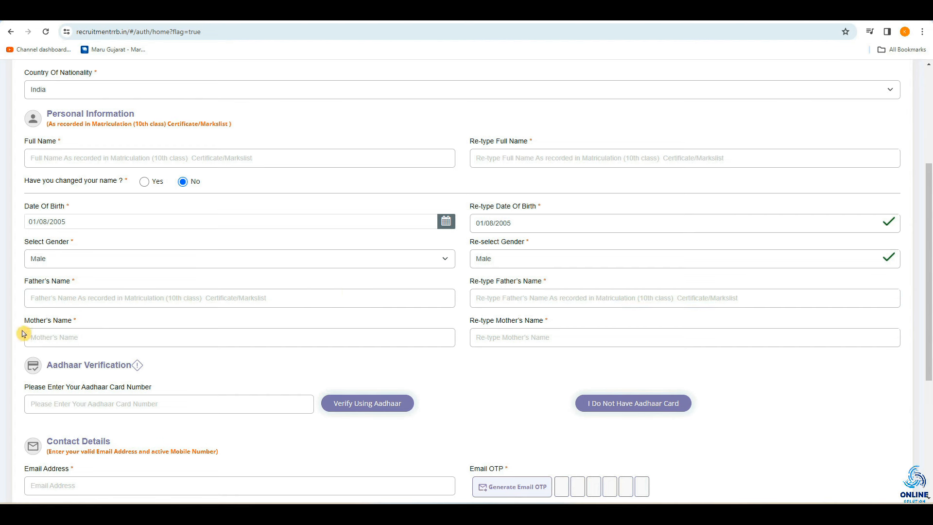
pyautogui.click(49, 339)
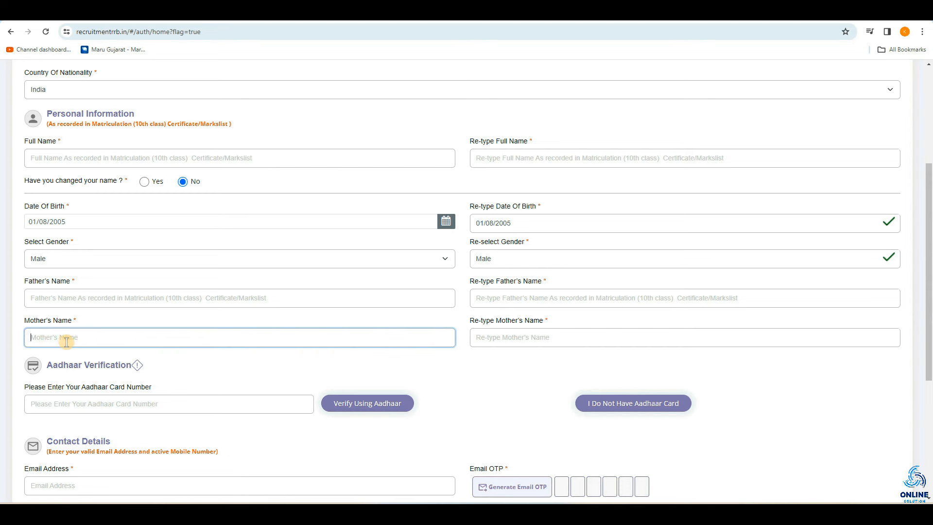
pyautogui.click(497, 336)
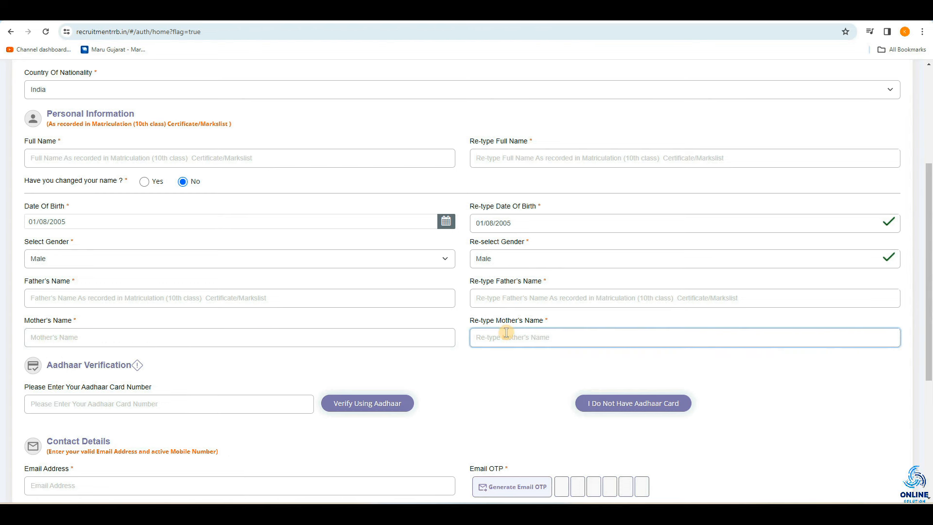
pyautogui.scroll(-4, 323, 327)
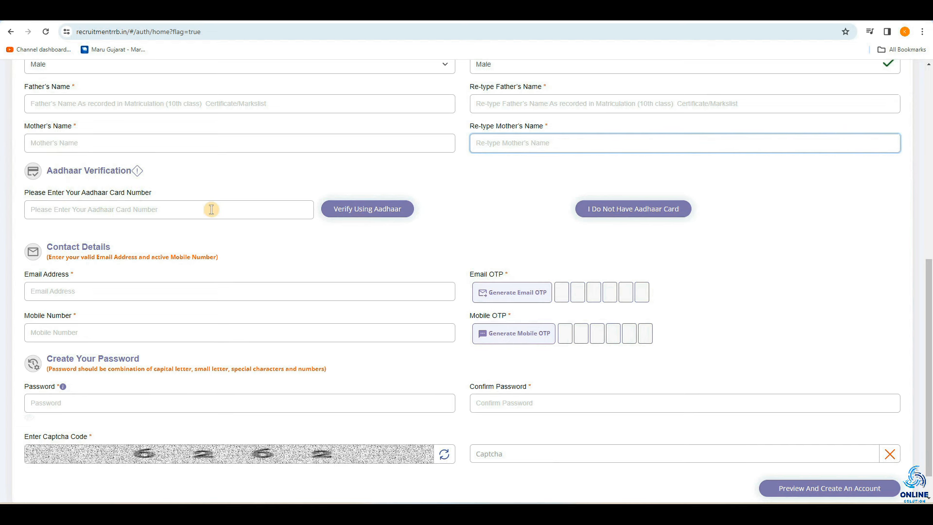
pyautogui.click(634, 209)
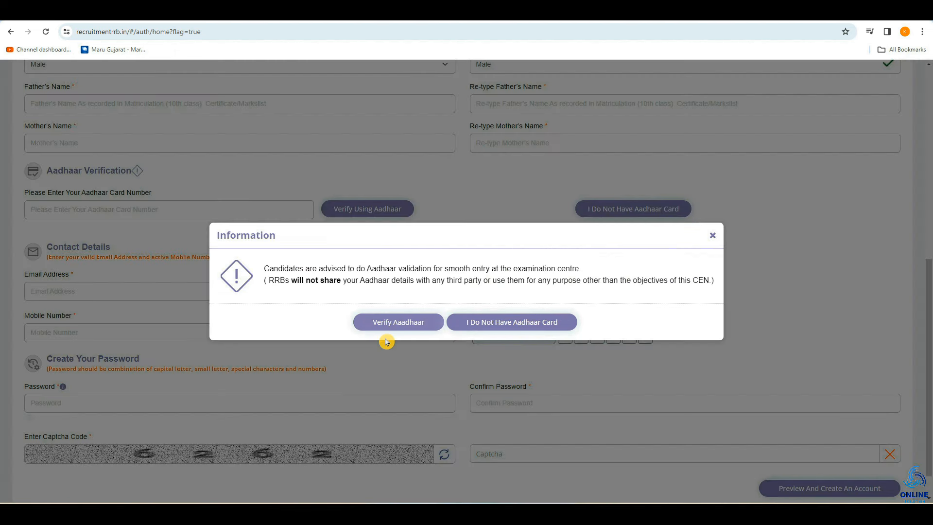
pyautogui.click(516, 329)
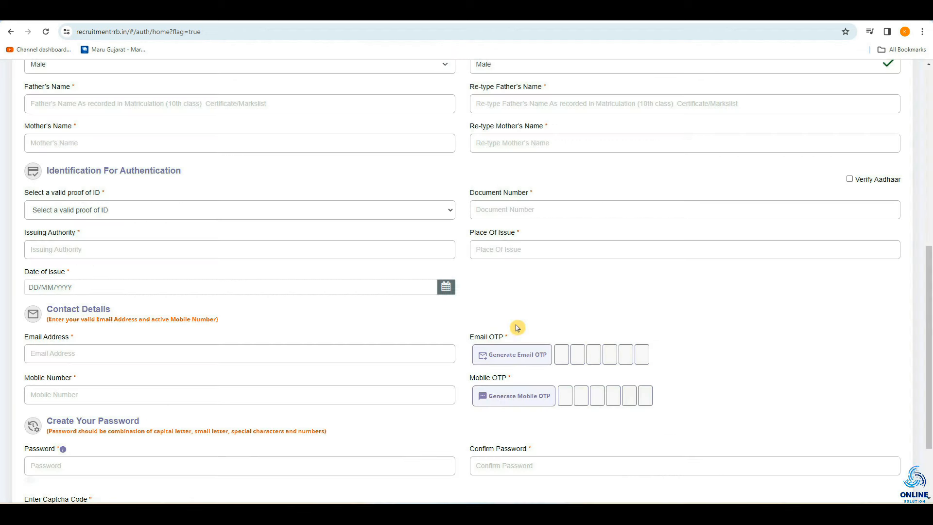
pyautogui.click(149, 216)
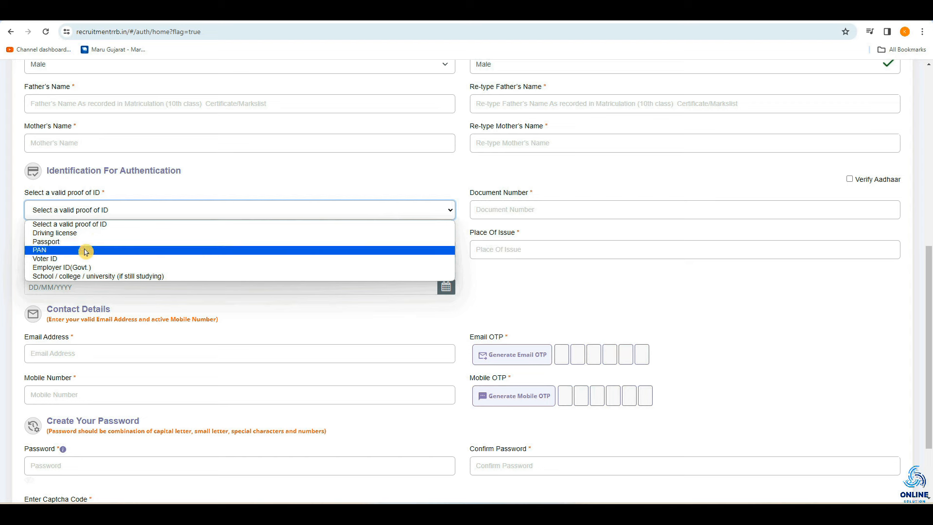
pyautogui.click(214, 187)
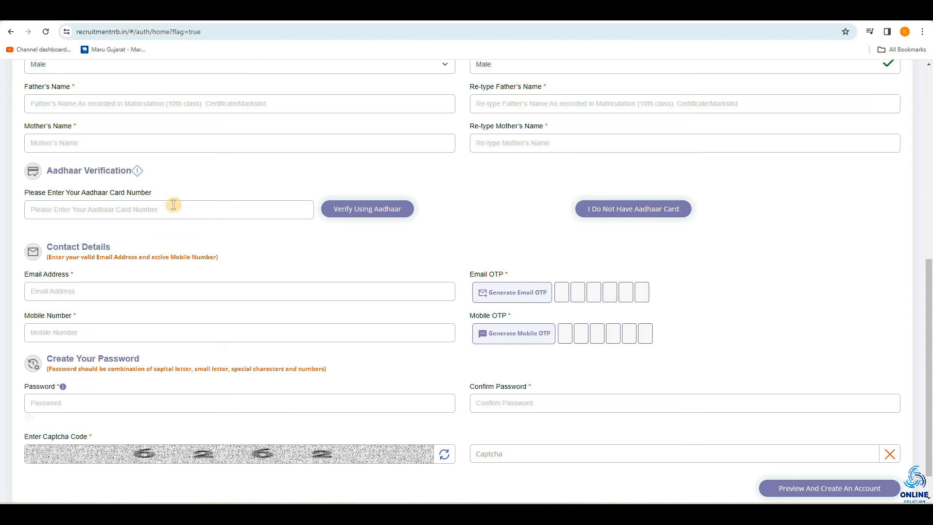
pyautogui.click(86, 208)
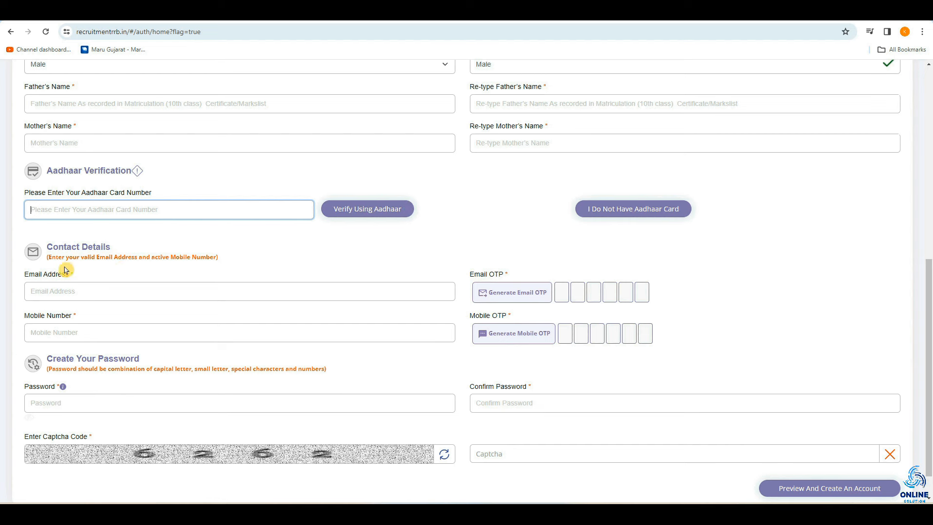
pyautogui.click(35, 293)
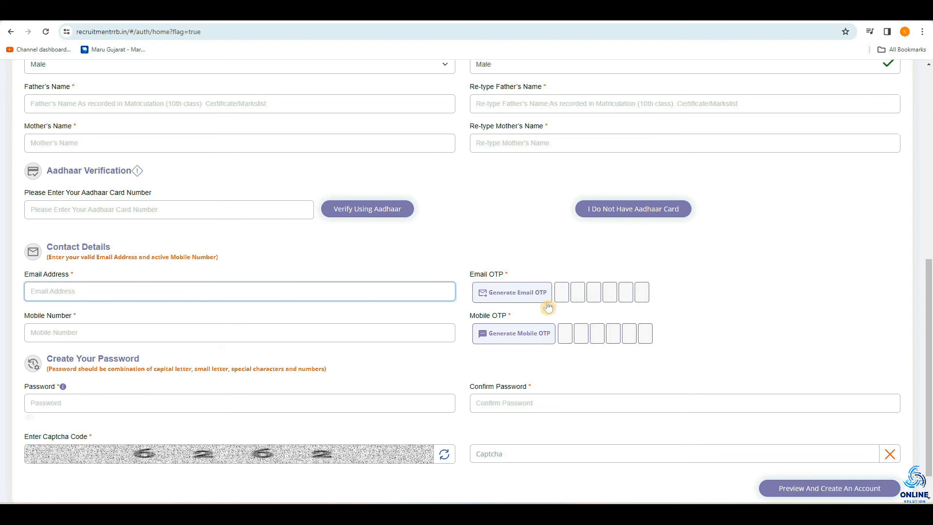
pyautogui.click(31, 321)
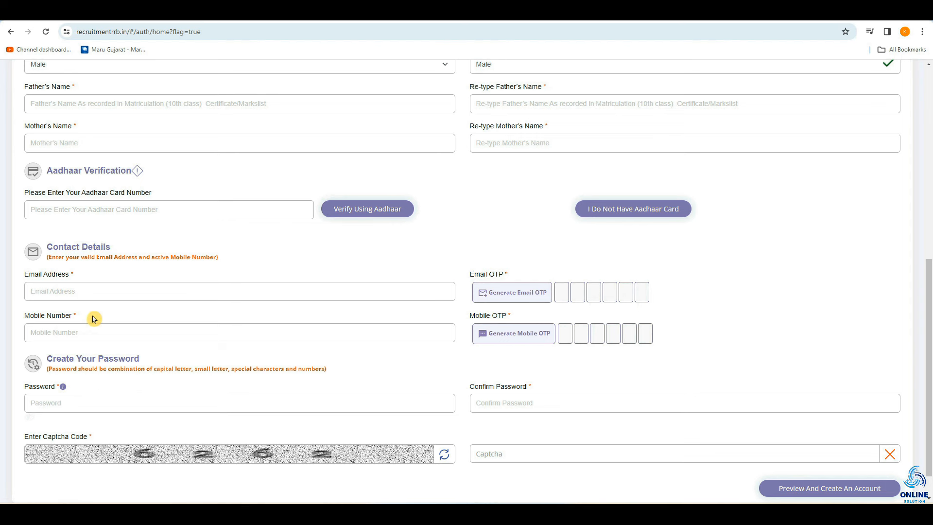
pyautogui.click(51, 335)
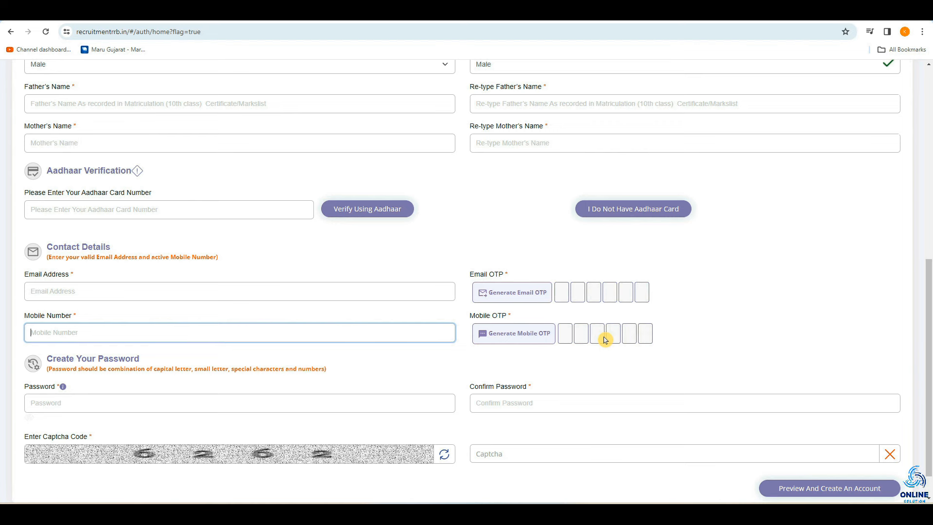
pyautogui.scroll(-1, 605, 339)
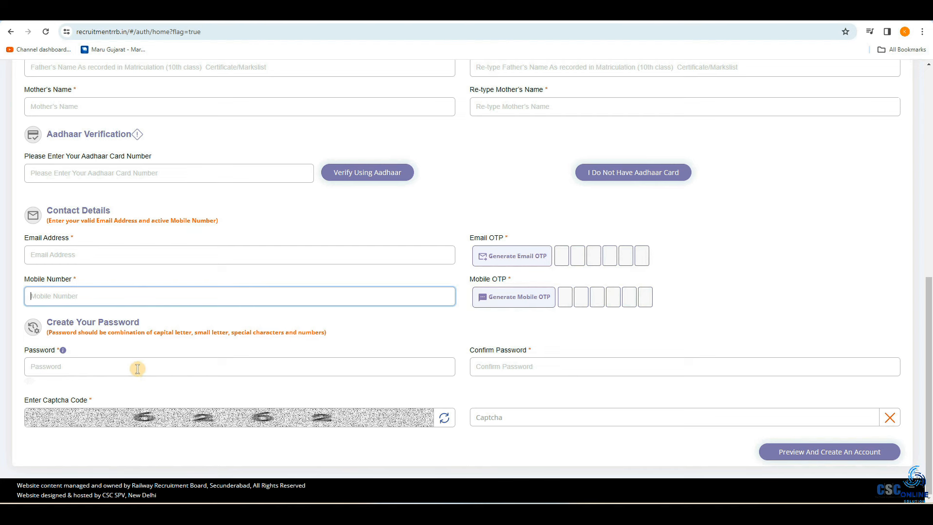
# - Enter and confirm the account password, fill in the captcha, and preview the account details
pyautogui.click(68, 369)
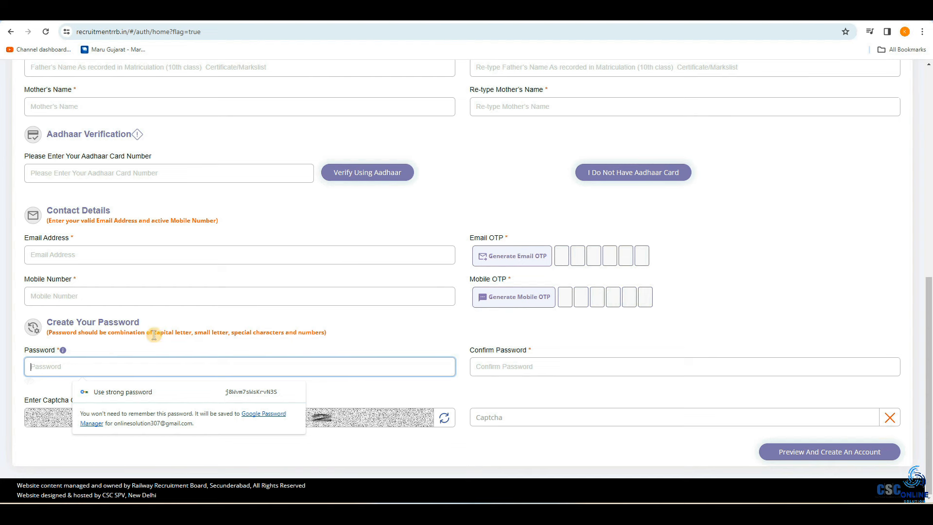
pyautogui.moveTo(155, 333); pyautogui.dragTo(322, 334)
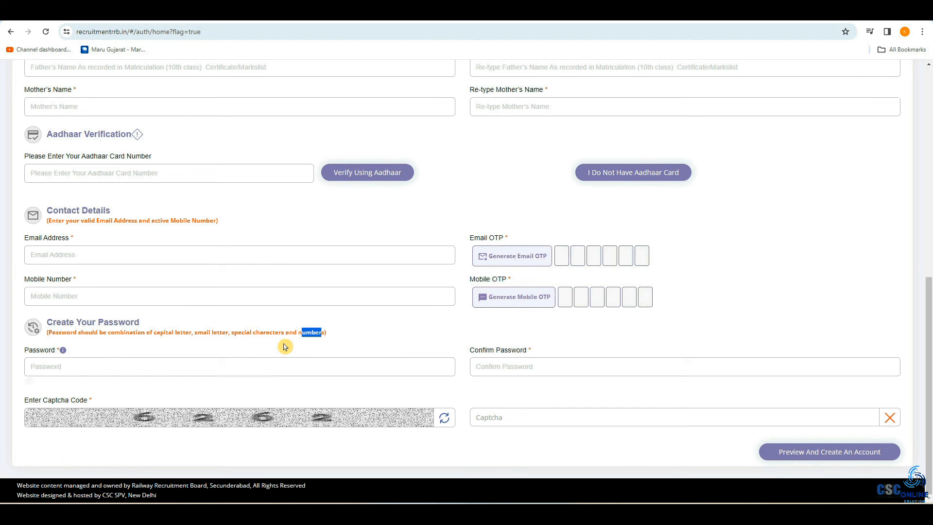
pyautogui.click(63, 369)
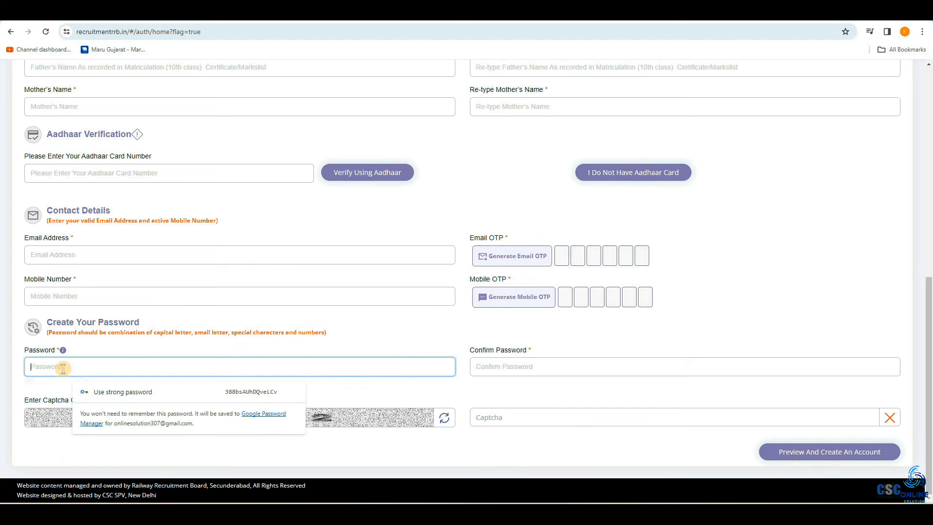
pyautogui.click(500, 372)
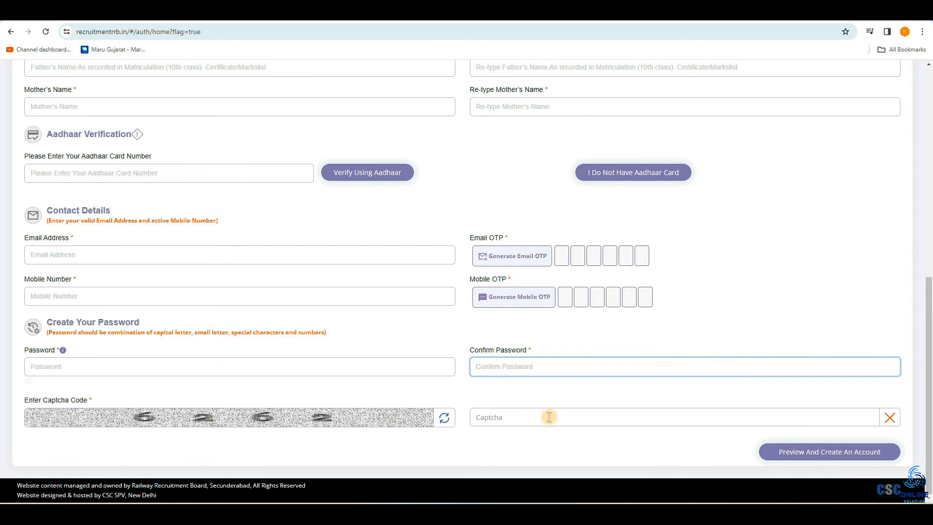
pyautogui.click(478, 421)
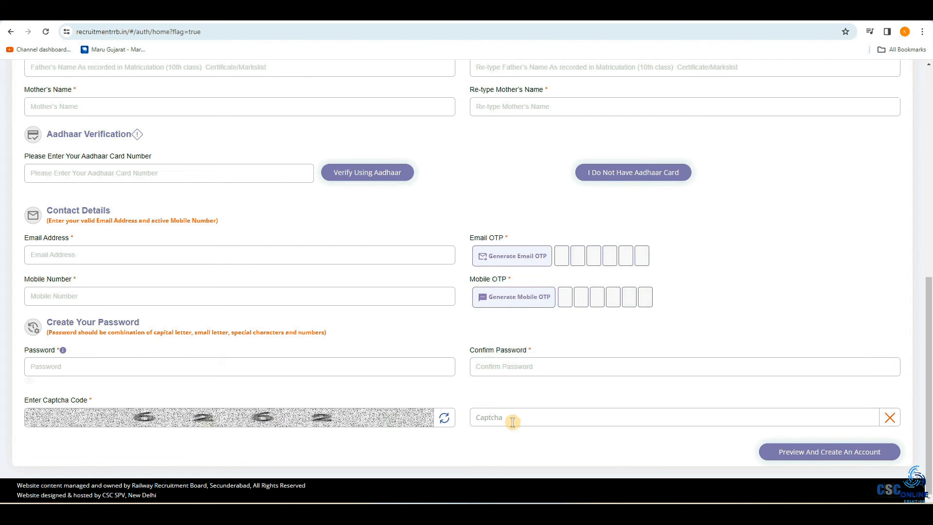
pyautogui.click(818, 457)
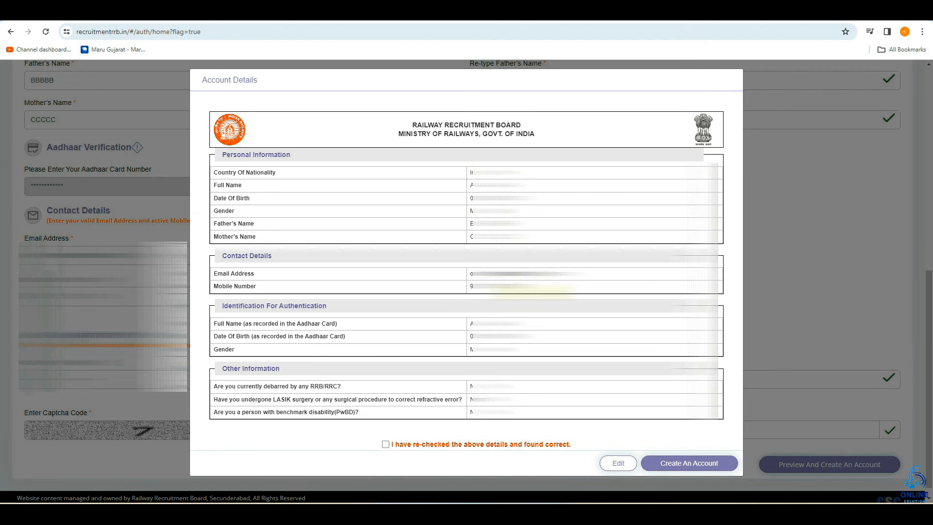
# - Tick the 're-checked the above details' declaration and create the account
pyautogui.click(607, 470)
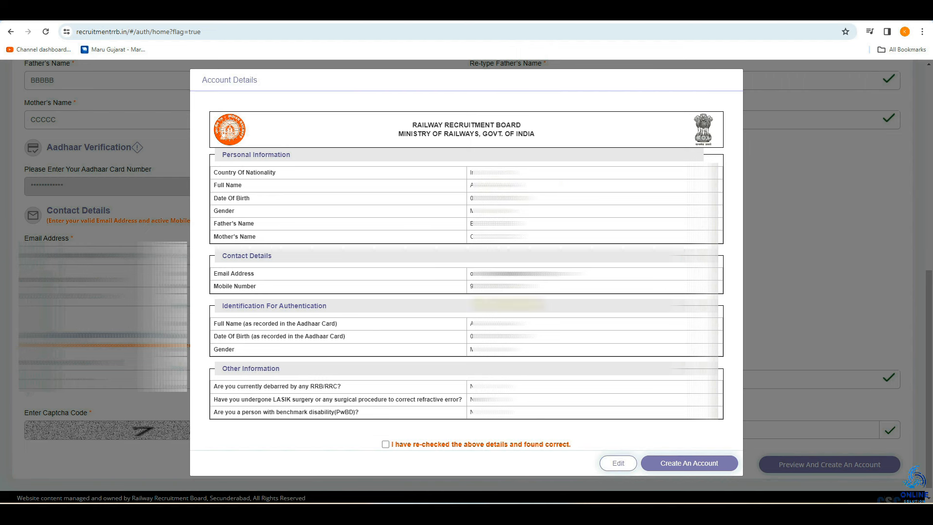
pyautogui.click(386, 446)
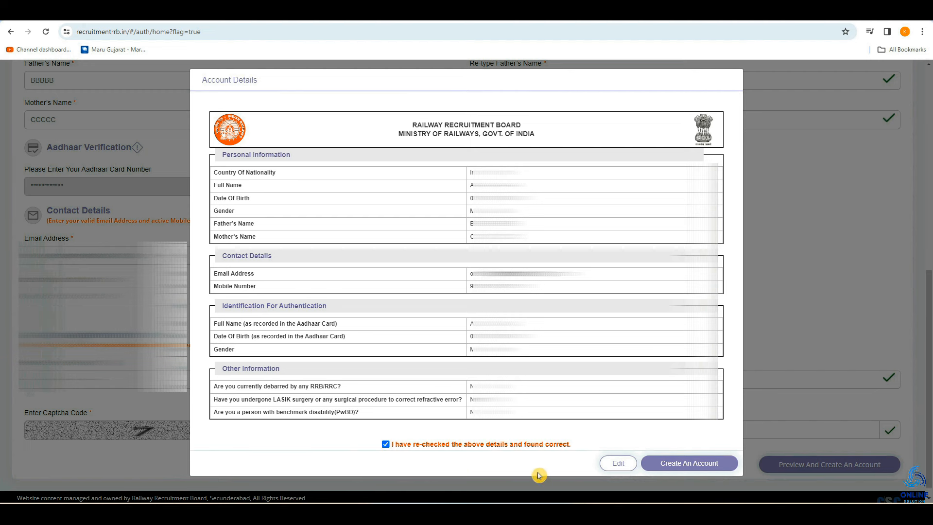
pyautogui.click(692, 465)
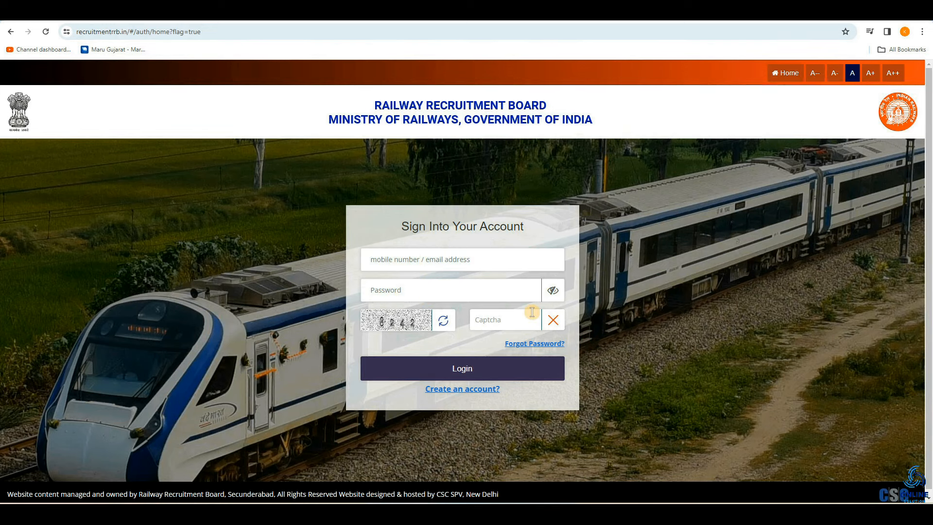
# - Fill in the sign-in captcha and log in with the new account's credentials
pyautogui.click(504, 317)
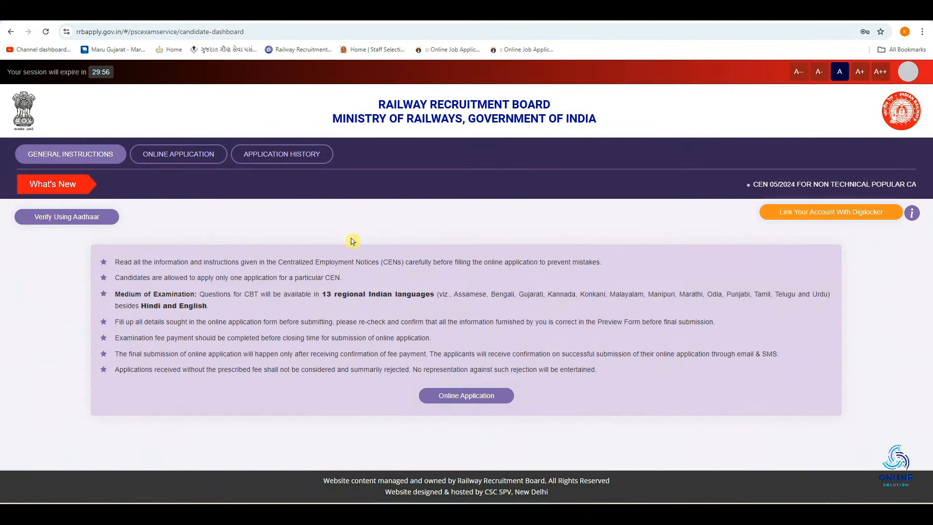
# - Under Online Application, choose RRB Ahmedabad for CEN 06/2024, declare not debarred, and proceed
pyautogui.click(473, 396)
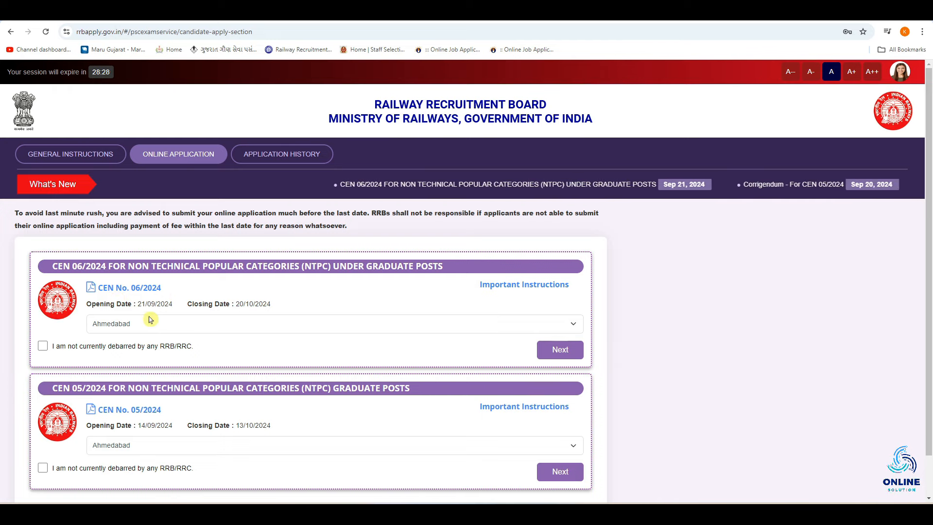
pyautogui.scroll(-1, 155, 319)
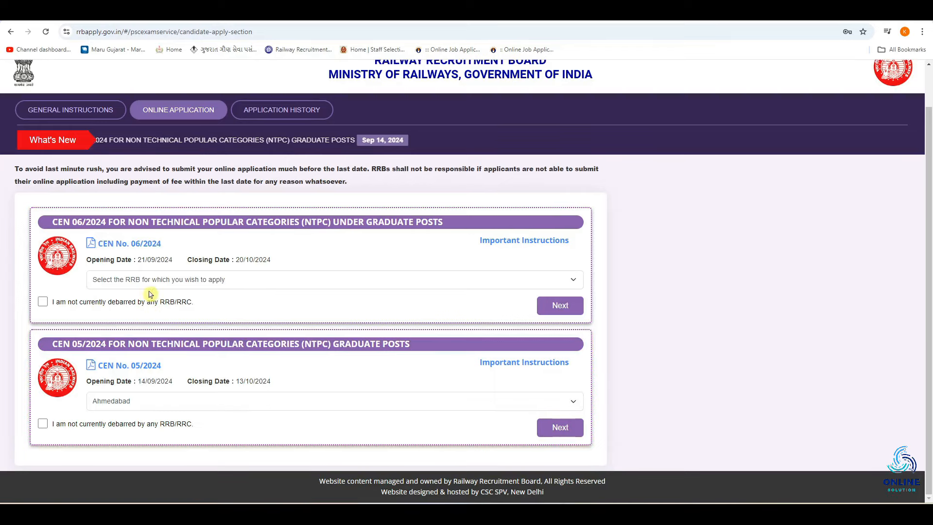
pyautogui.click(166, 281)
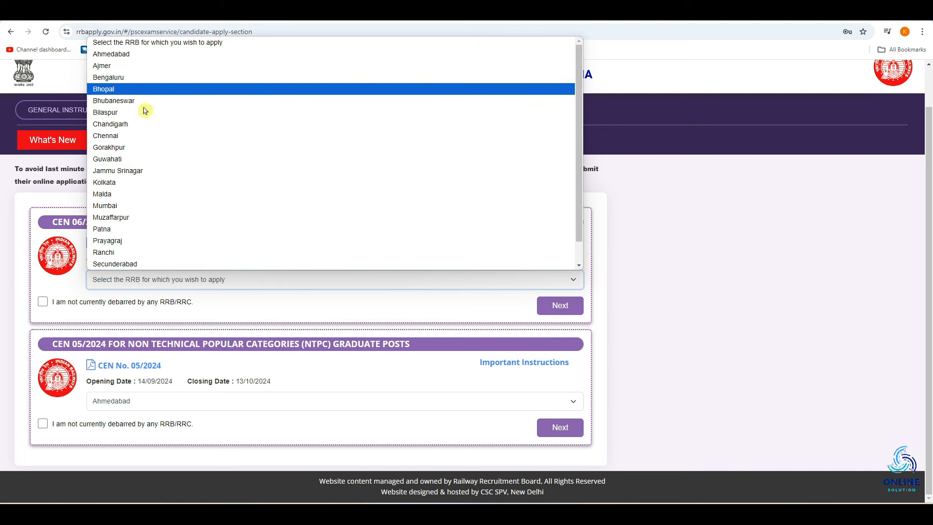
pyautogui.click(179, 54)
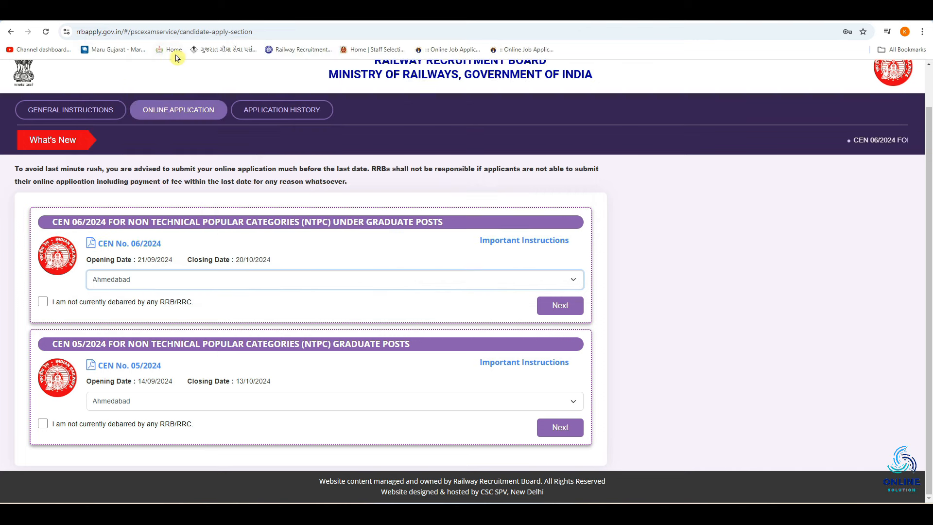
pyautogui.click(43, 302)
pyautogui.click(549, 306)
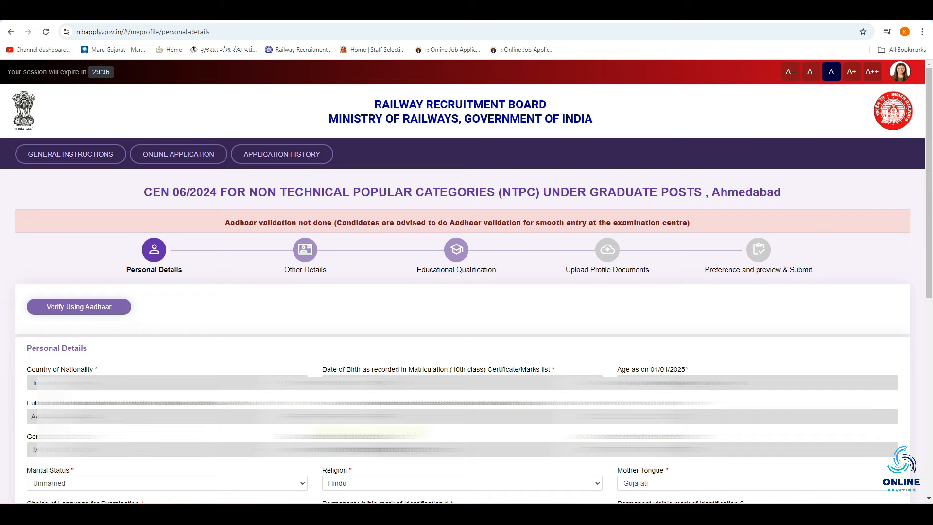
pyautogui.scroll(-8, 141, 97)
pyautogui.click(80, 107)
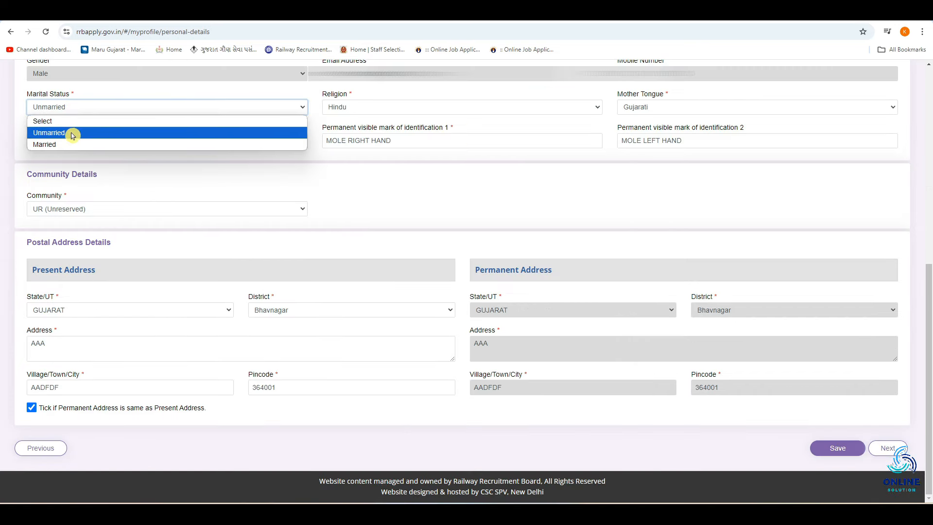
pyautogui.click(267, 136)
pyautogui.click(353, 108)
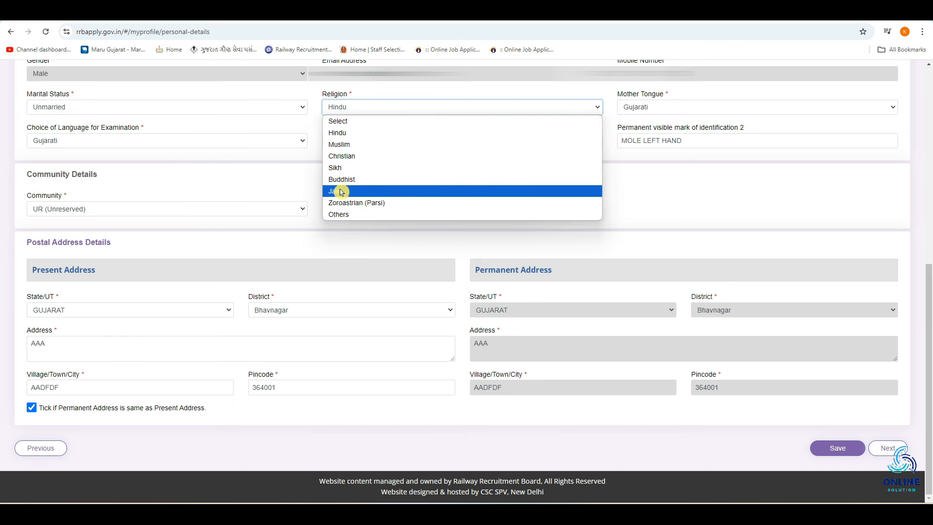
pyautogui.click(381, 134)
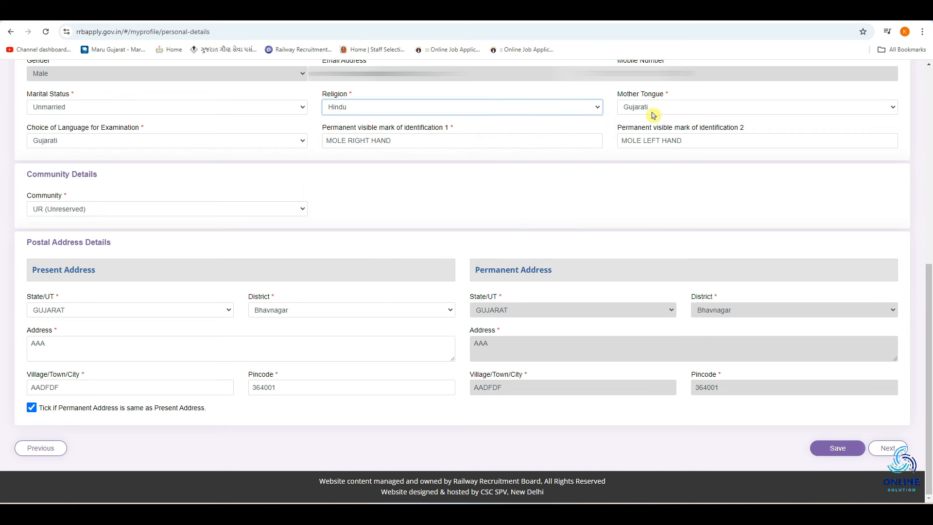
pyautogui.click(652, 111)
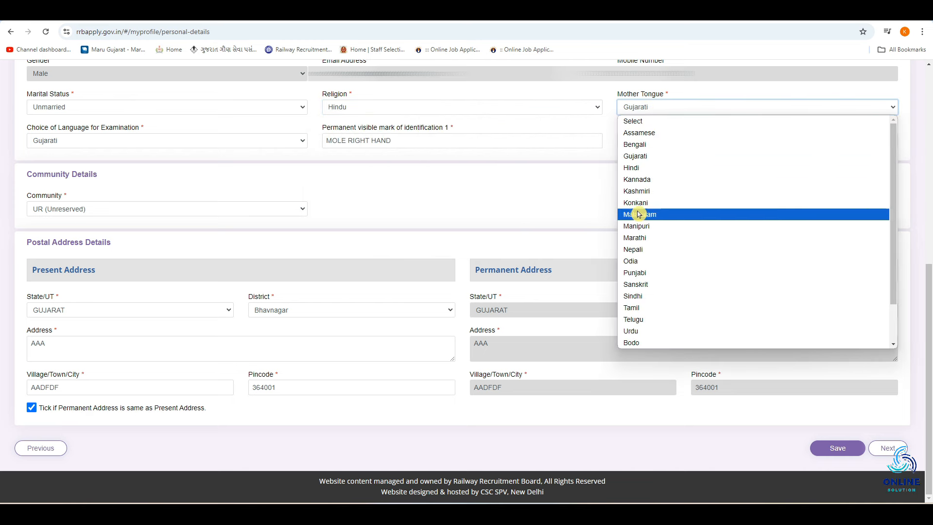
pyautogui.click(664, 157)
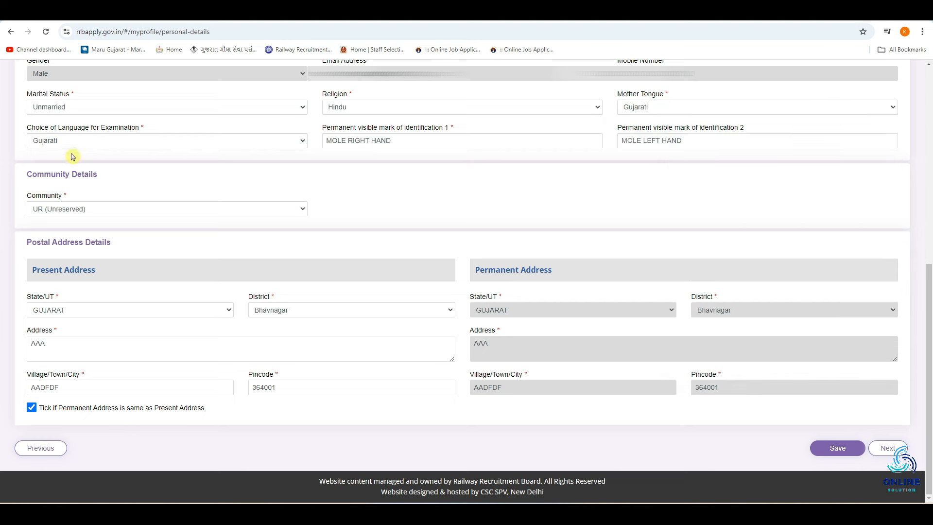
pyautogui.click(107, 141)
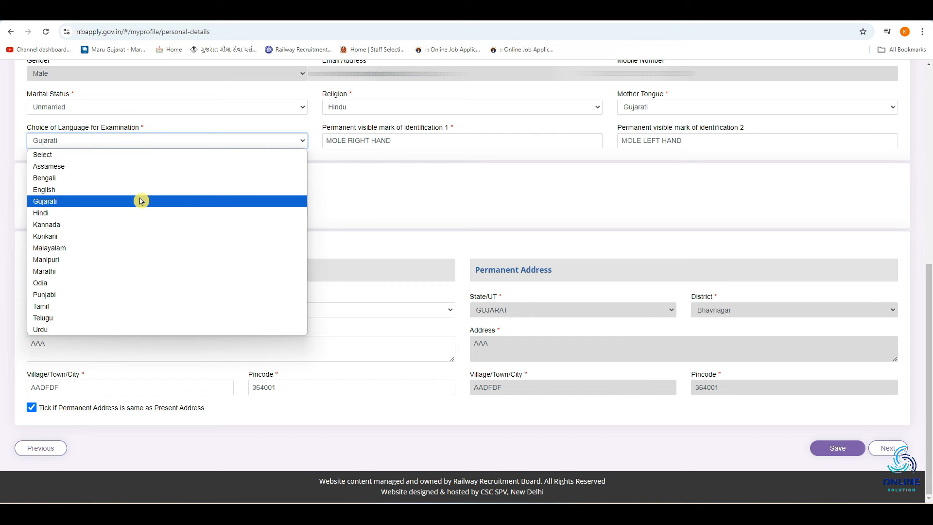
pyautogui.click(73, 204)
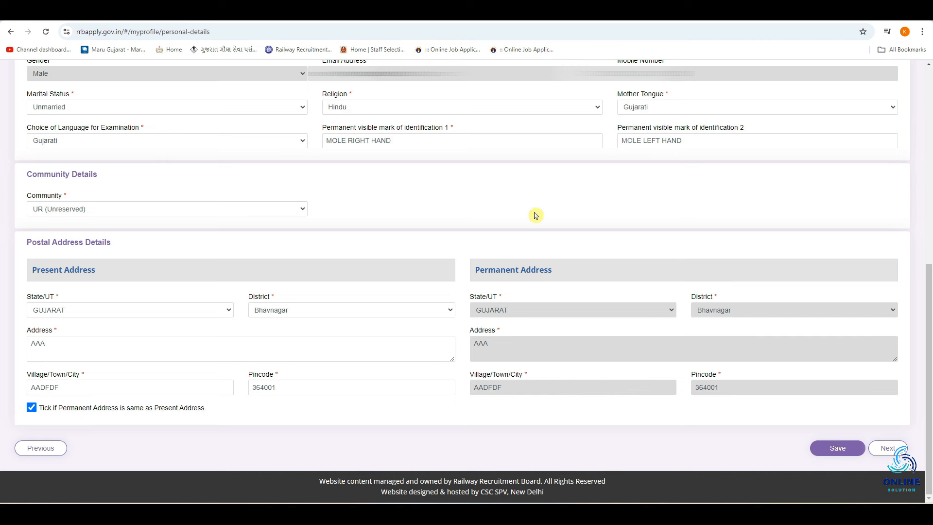
pyautogui.click(403, 141)
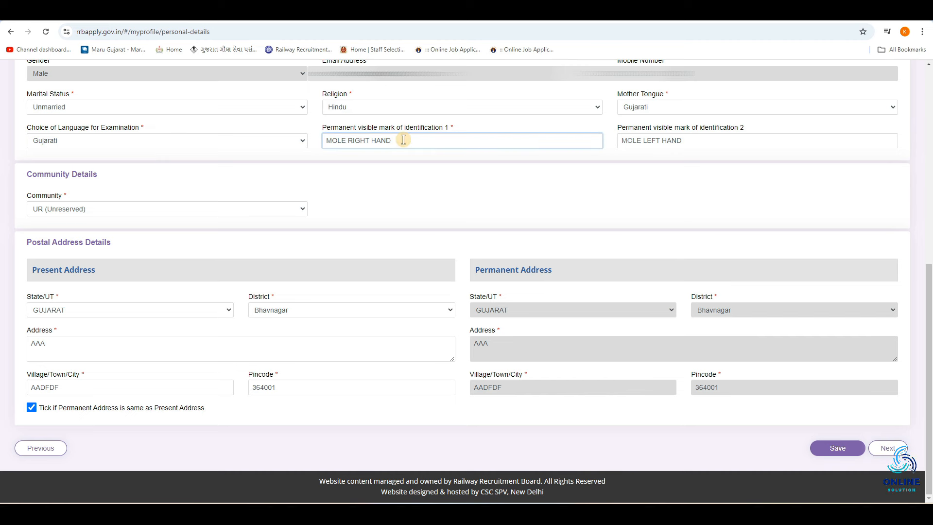
pyautogui.click(659, 161)
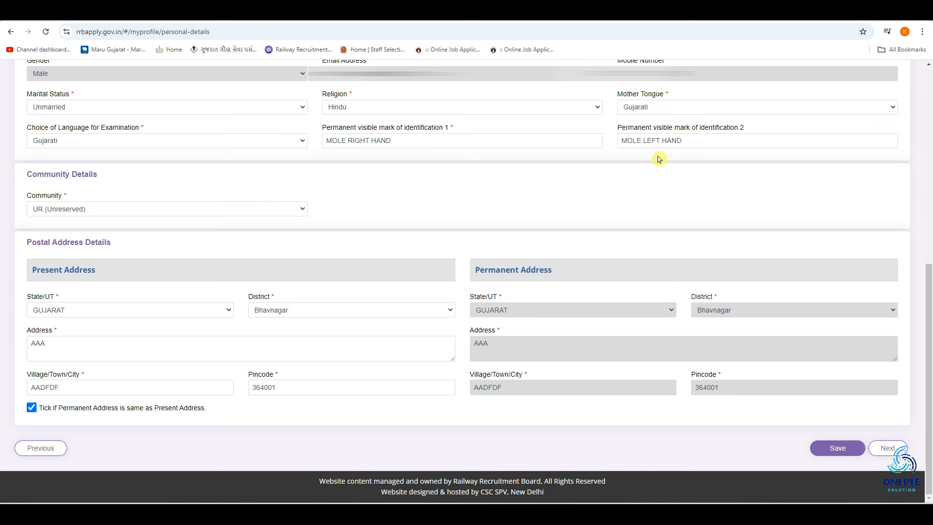
pyautogui.click(683, 143)
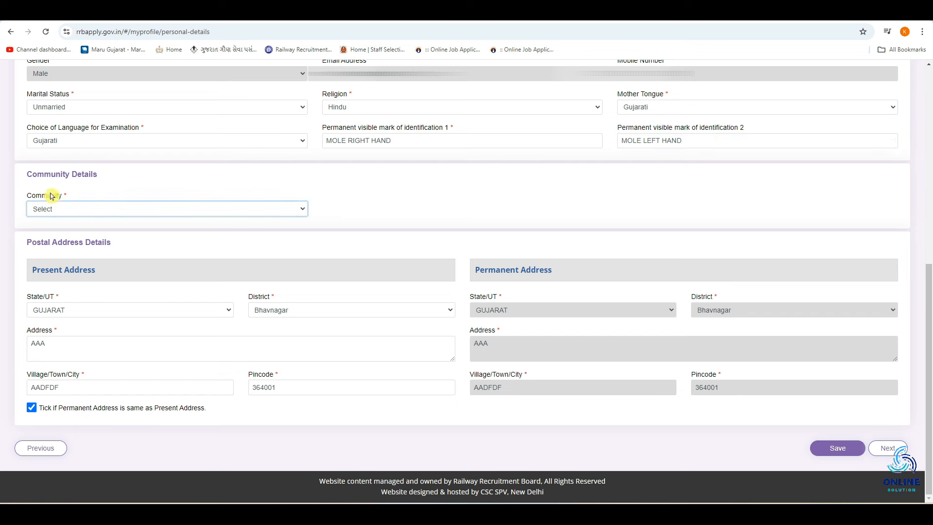
# - Select EWS as the community and accept the EWS eligibility notice
pyautogui.click(105, 207)
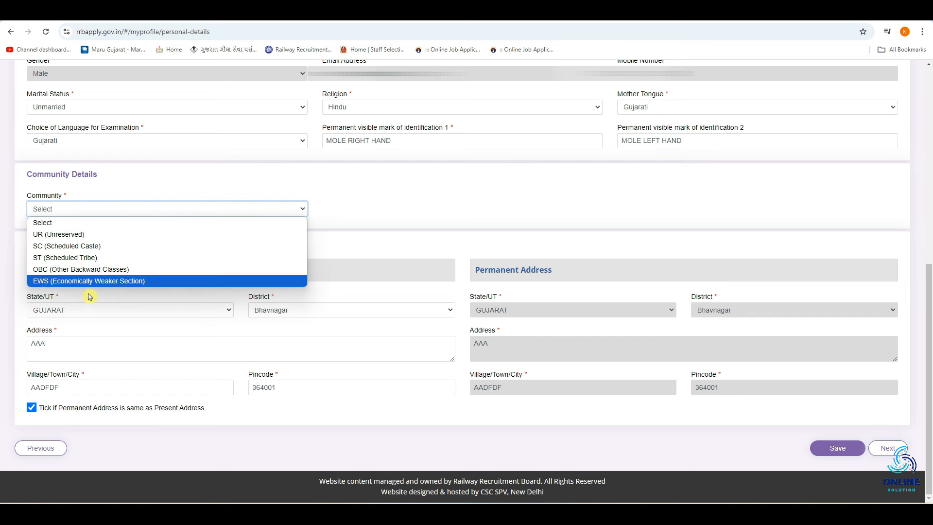
pyautogui.click(110, 236)
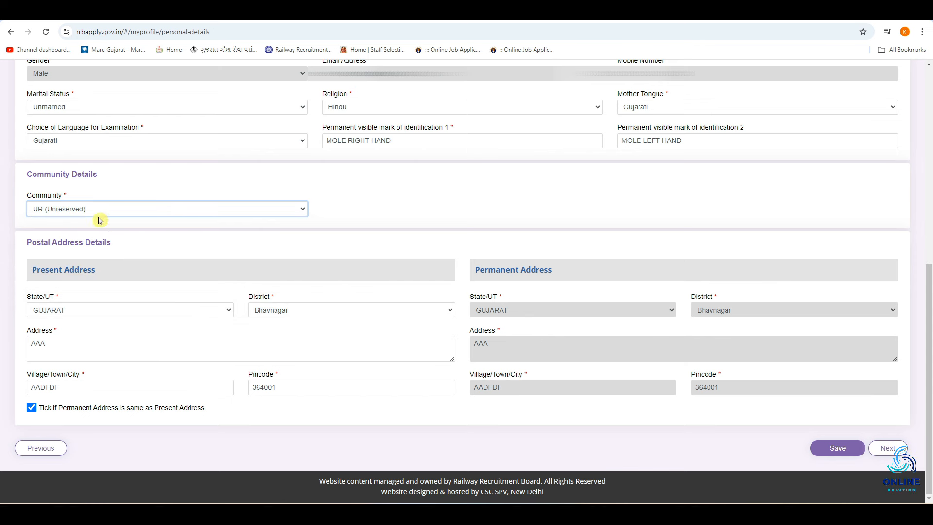
pyautogui.click(166, 210)
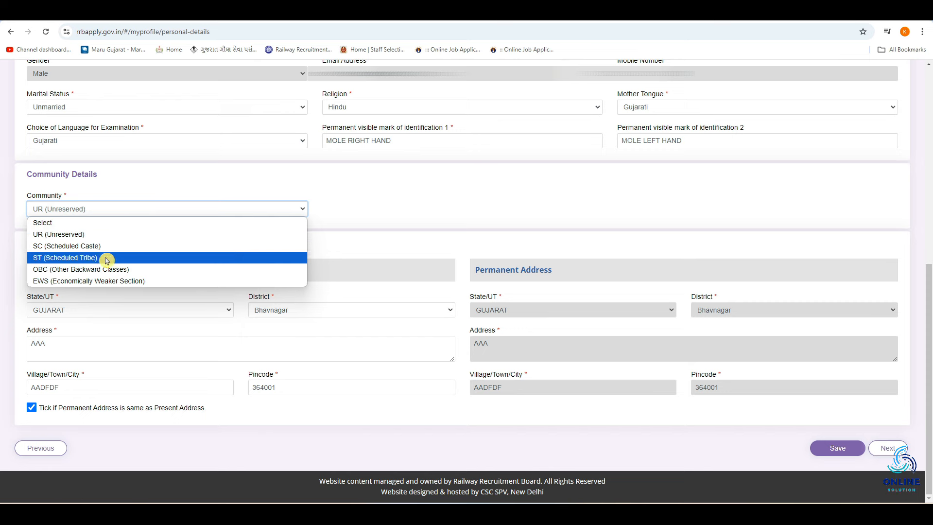
pyautogui.click(97, 282)
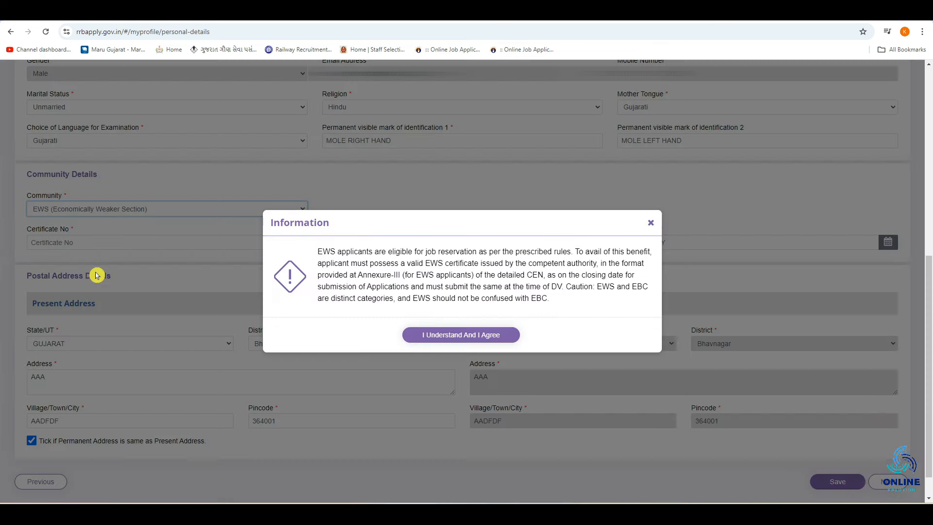
pyautogui.click(462, 333)
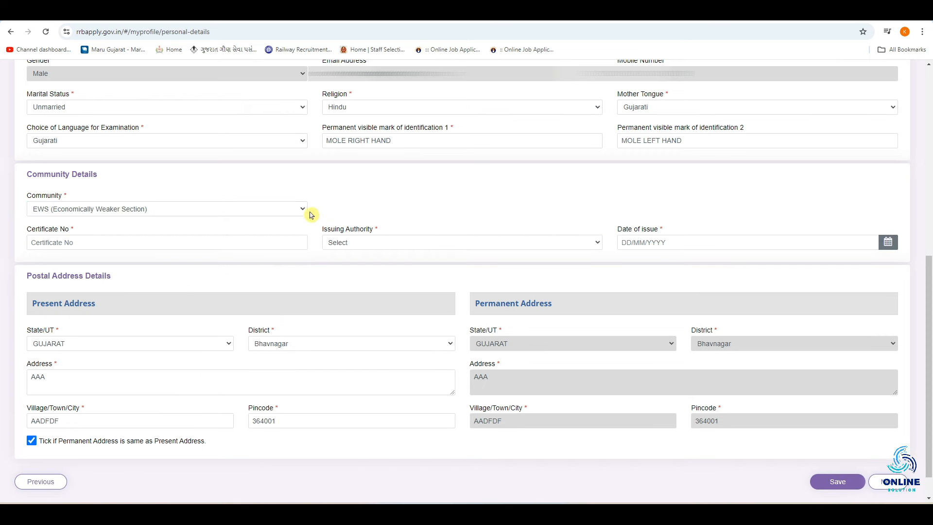
pyautogui.click(188, 210)
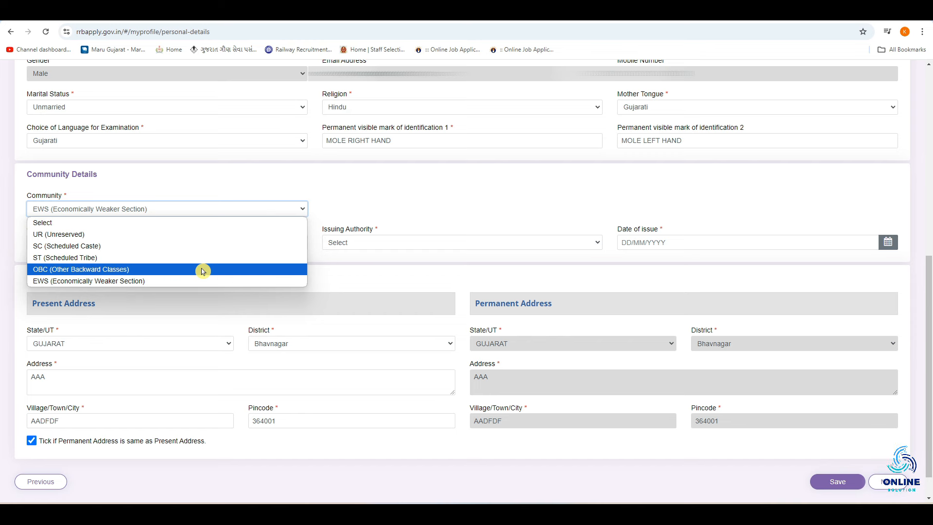
pyautogui.click(41, 210)
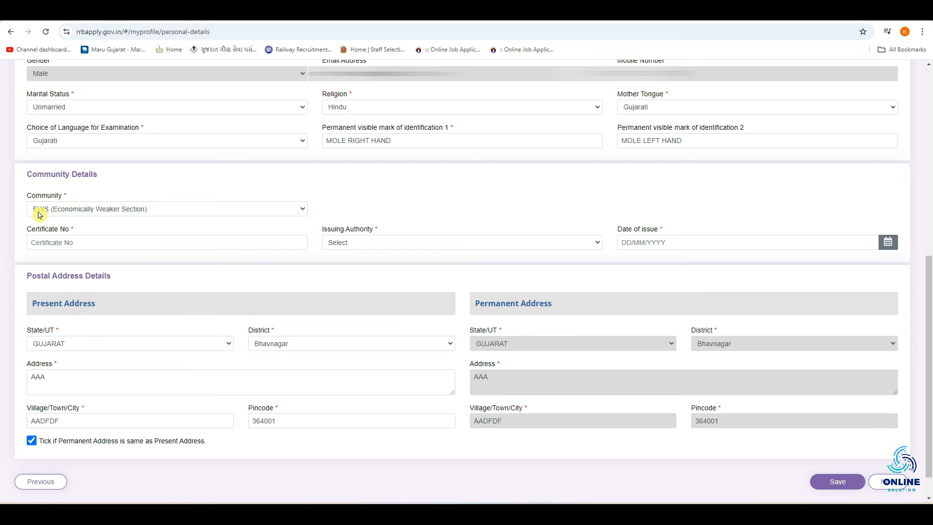
# - Set the certificate issuing authority to Executive Magistrate and the issuing state to GUJARAT
pyautogui.click(81, 242)
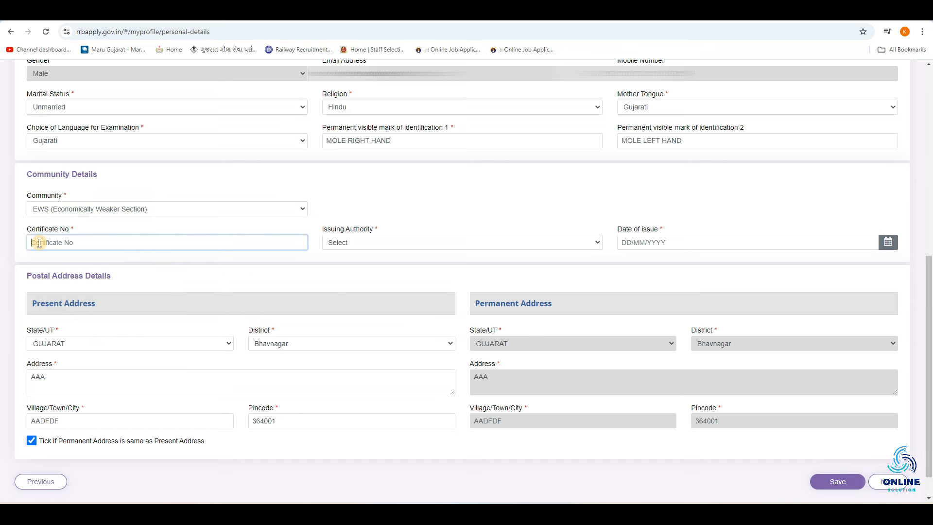
pyautogui.click(347, 245)
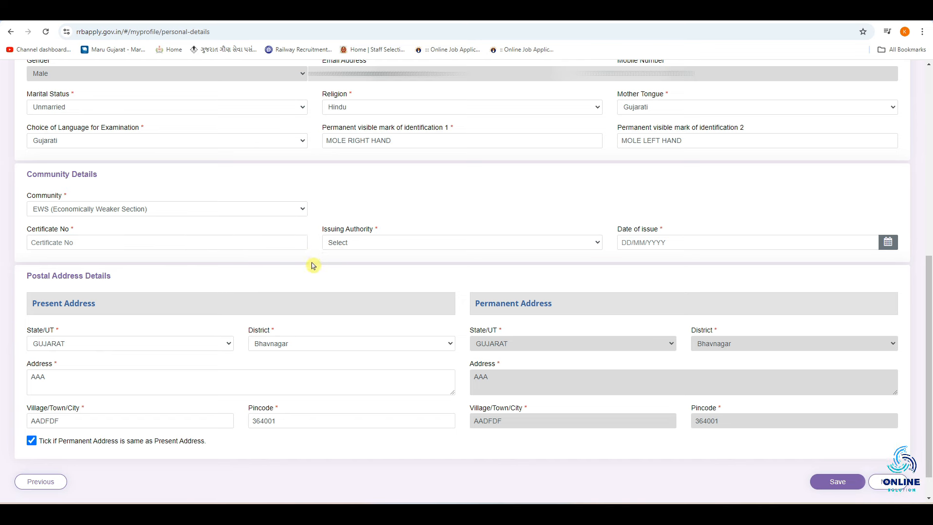
pyautogui.click(353, 244)
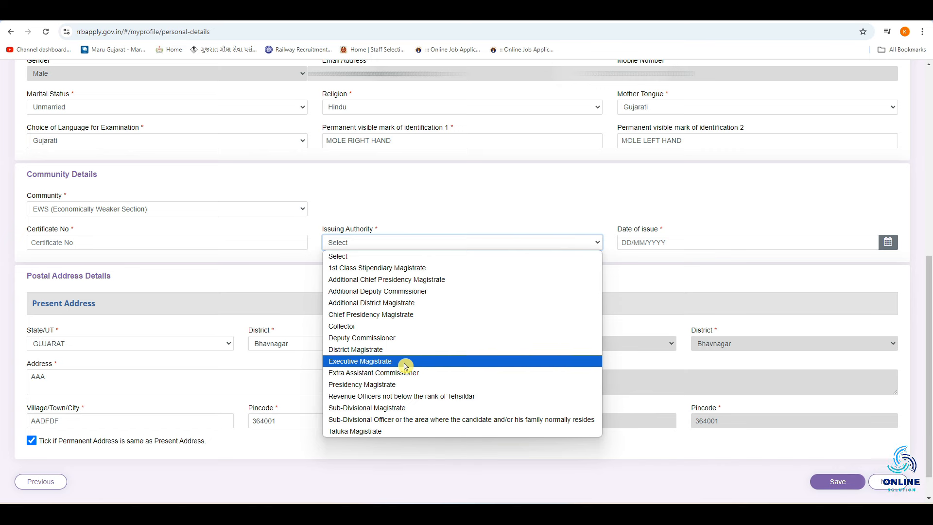
pyautogui.click(406, 365)
pyautogui.click(651, 243)
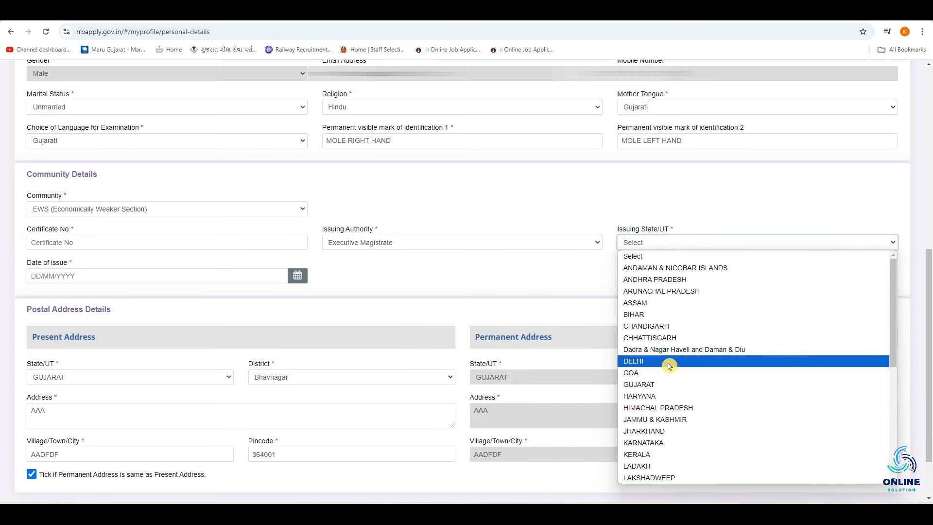
pyautogui.click(664, 389)
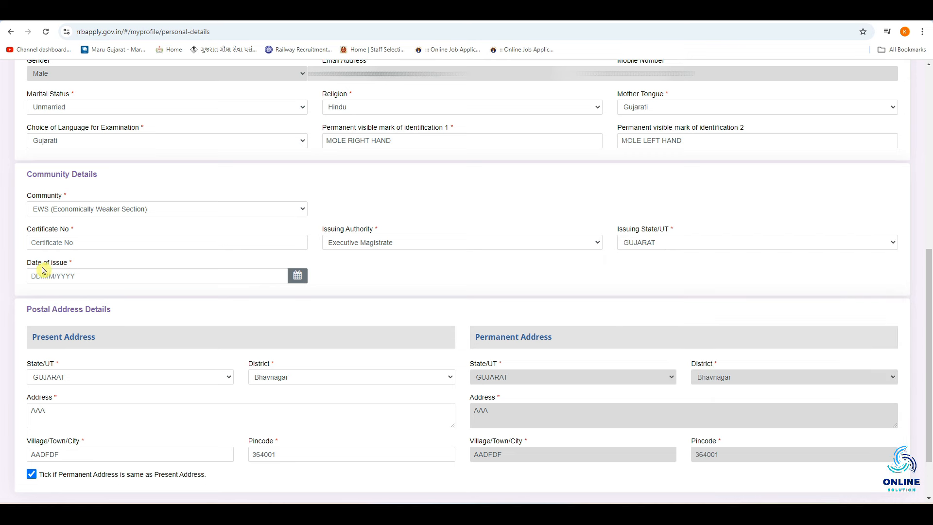
pyautogui.click(29, 275)
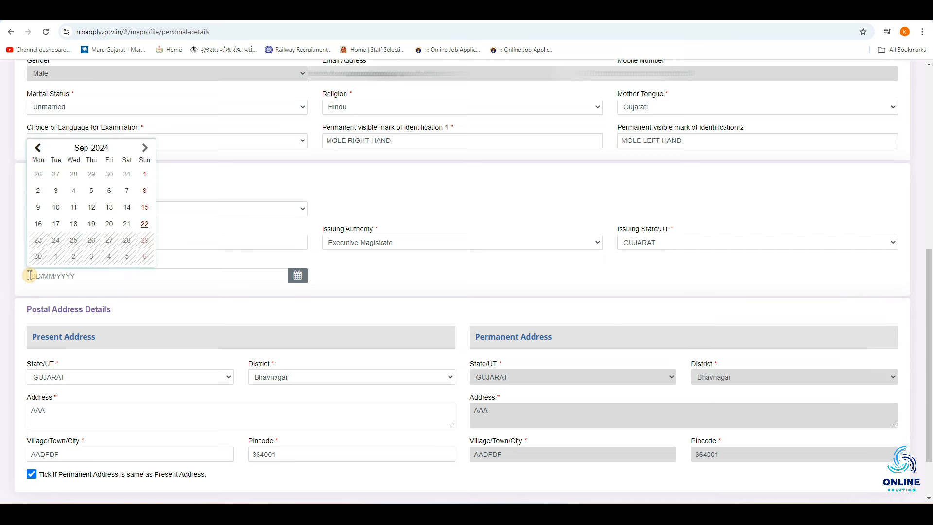
pyautogui.click(84, 293)
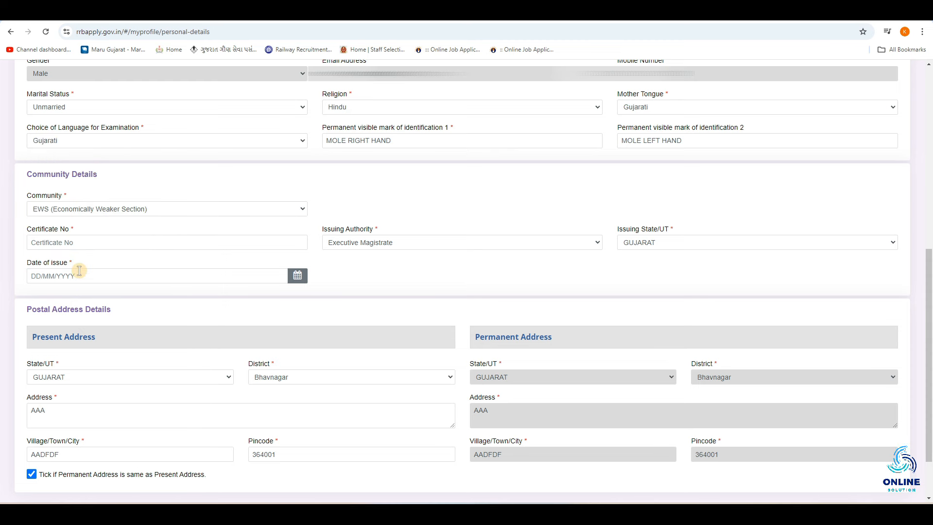
pyautogui.click(61, 209)
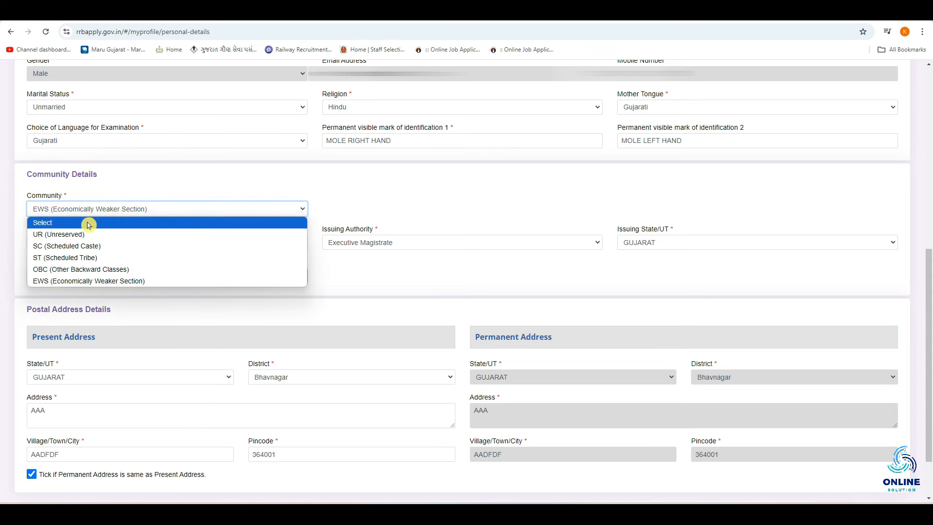
# - Change the community to OBC (Other Backward Classes) and answer Yes for OBC Non-Creamy Layer
pyautogui.click(63, 269)
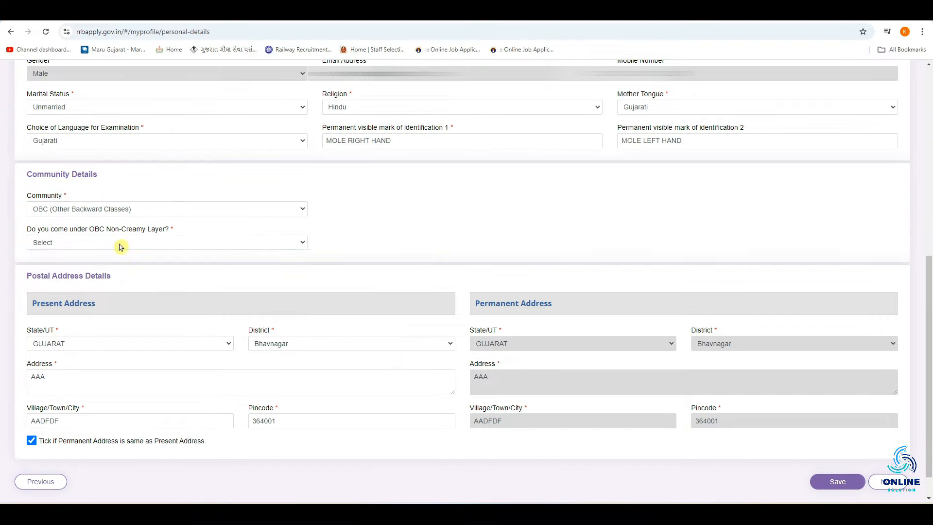
pyautogui.click(70, 243)
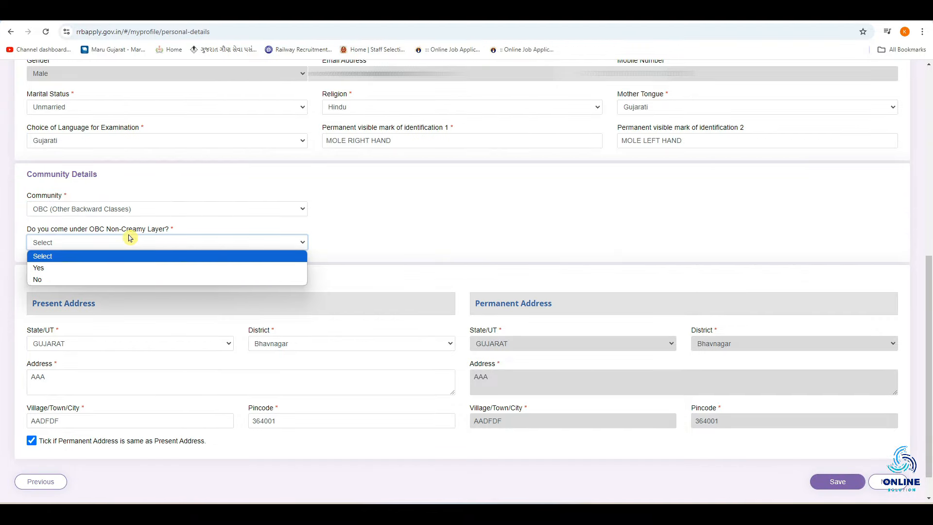
pyautogui.click(141, 268)
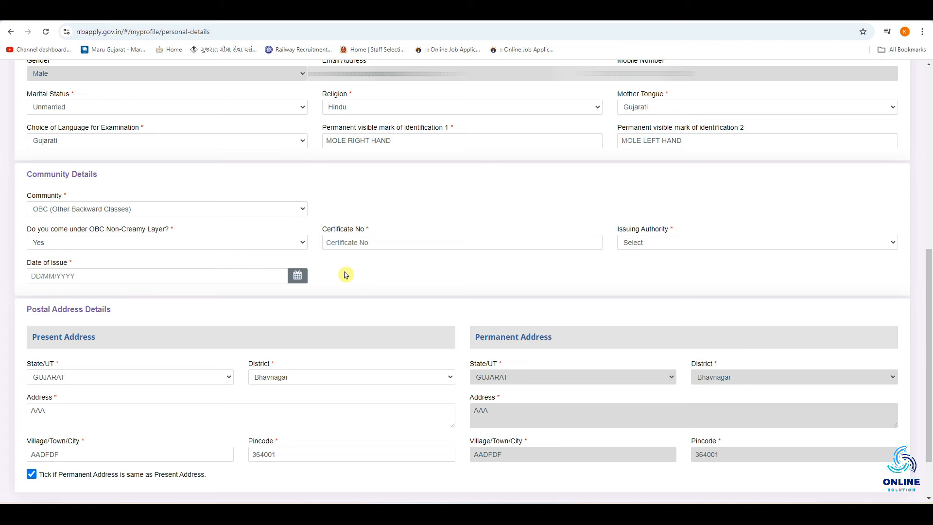
pyautogui.click(334, 244)
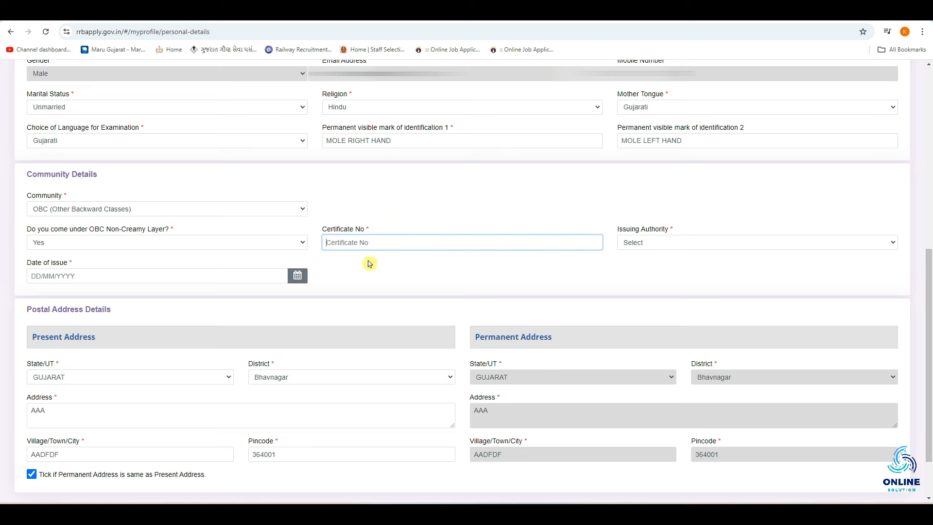
pyautogui.click(666, 243)
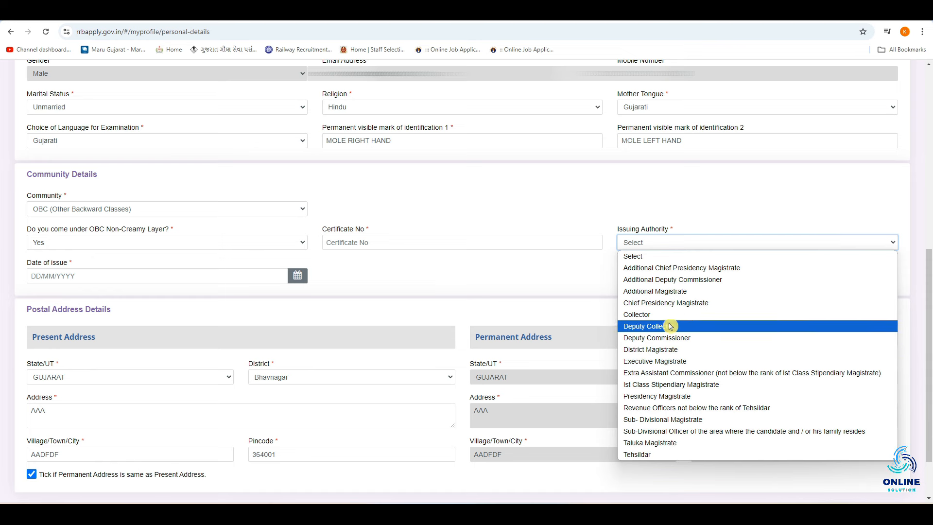
pyautogui.click(470, 288)
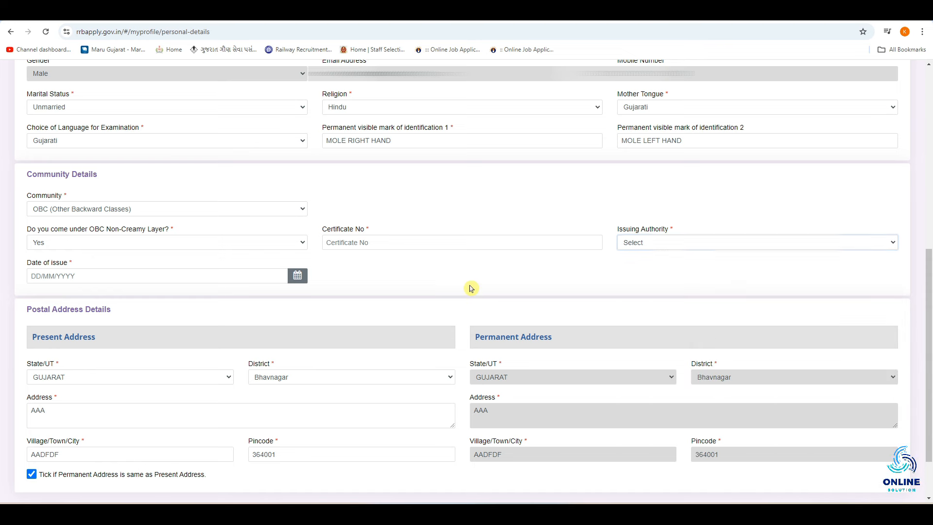
pyautogui.click(31, 276)
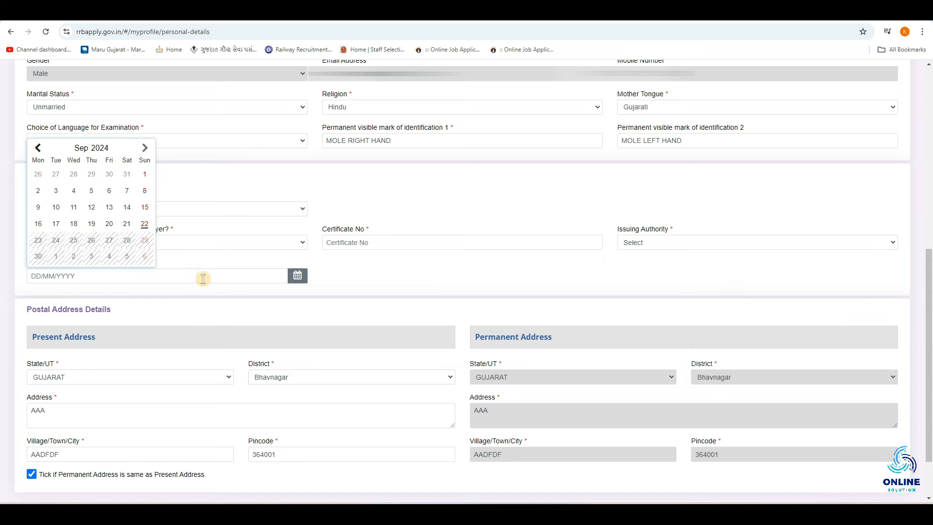
pyautogui.click(317, 280)
pyautogui.click(249, 209)
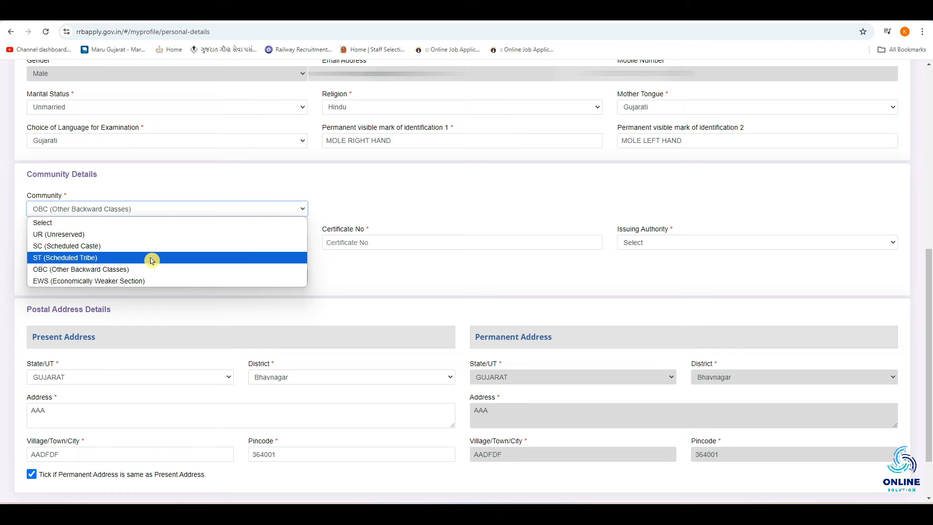
# - Change the community to SC (Scheduled Caste) and go through the caste and certificate fields
pyautogui.click(138, 248)
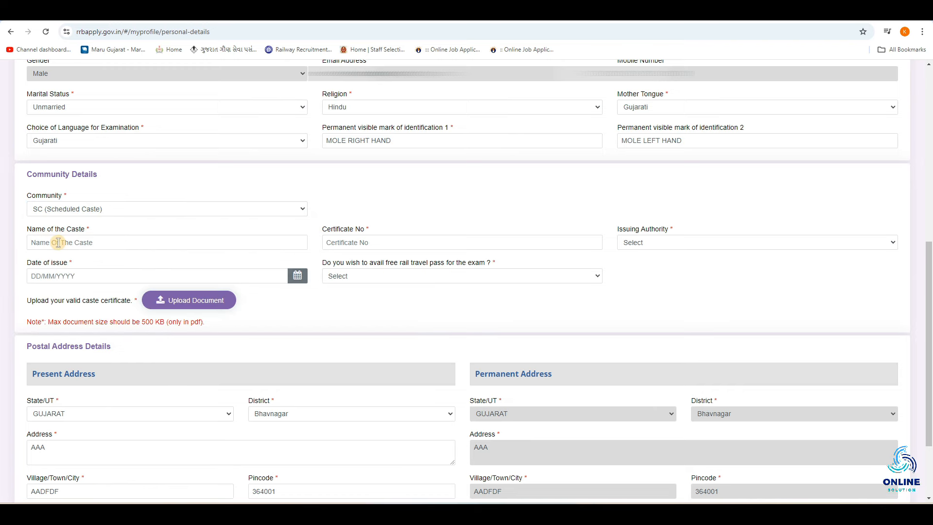
pyautogui.click(58, 242)
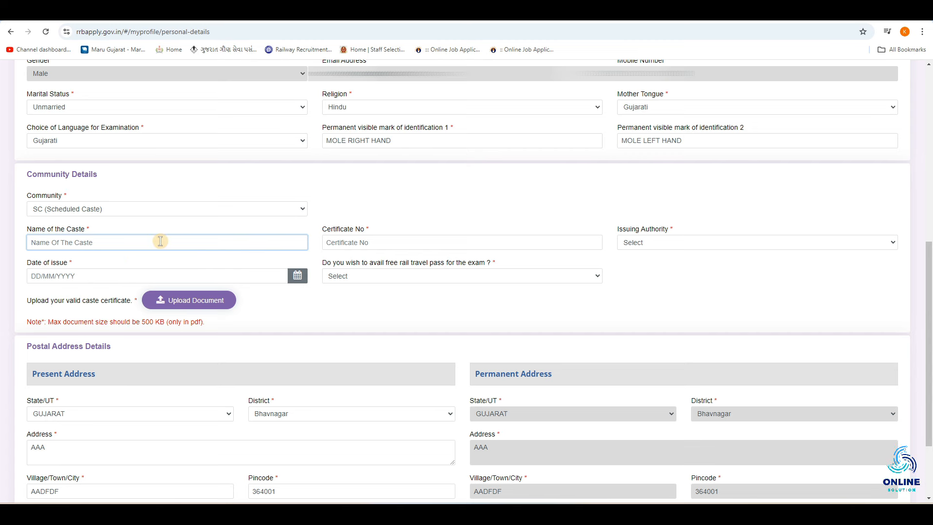
pyautogui.click(391, 241)
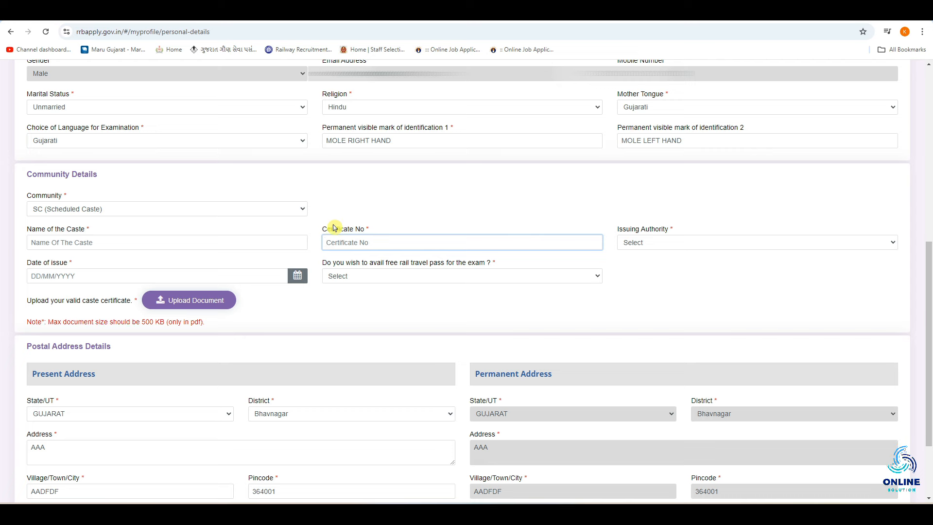
pyautogui.click(639, 244)
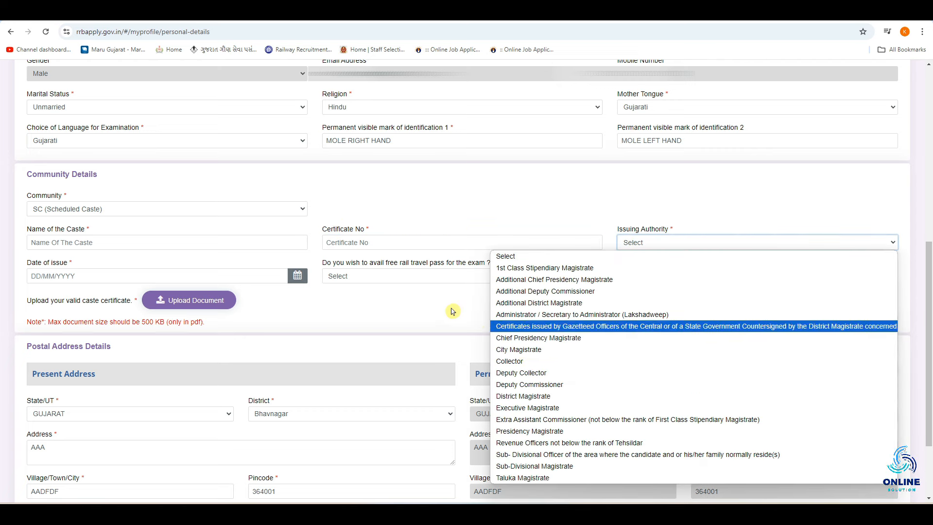
pyautogui.click(27, 283)
pyautogui.click(35, 275)
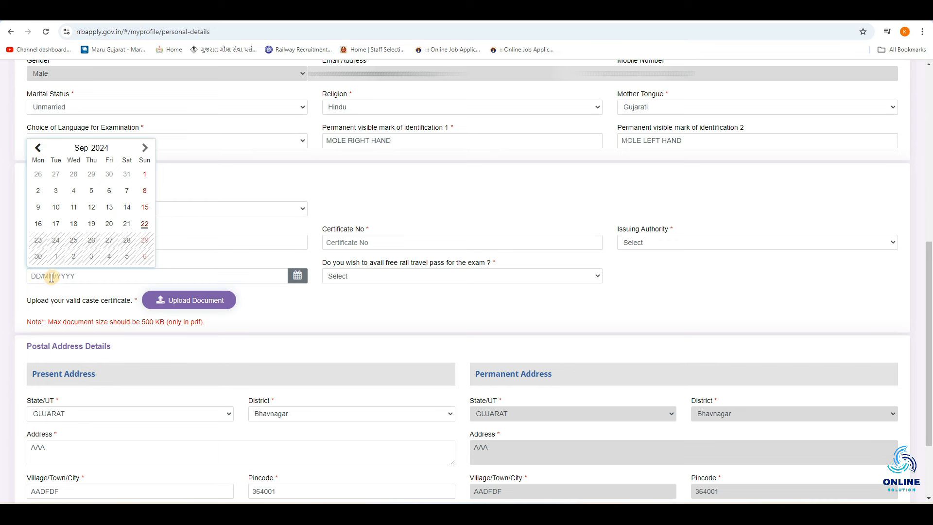
pyautogui.click(335, 308)
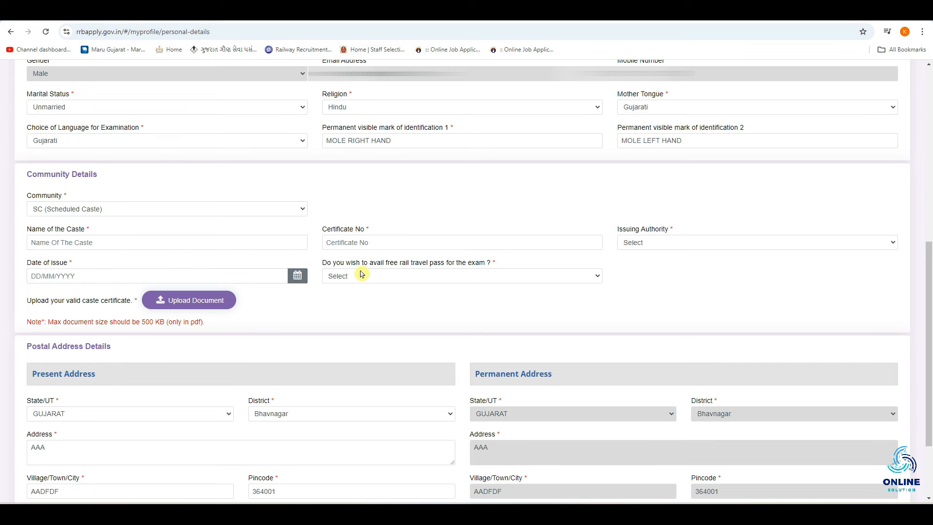
# - Answer No to availing the free rail travel pass, keeping the community as SC
pyautogui.click(387, 277)
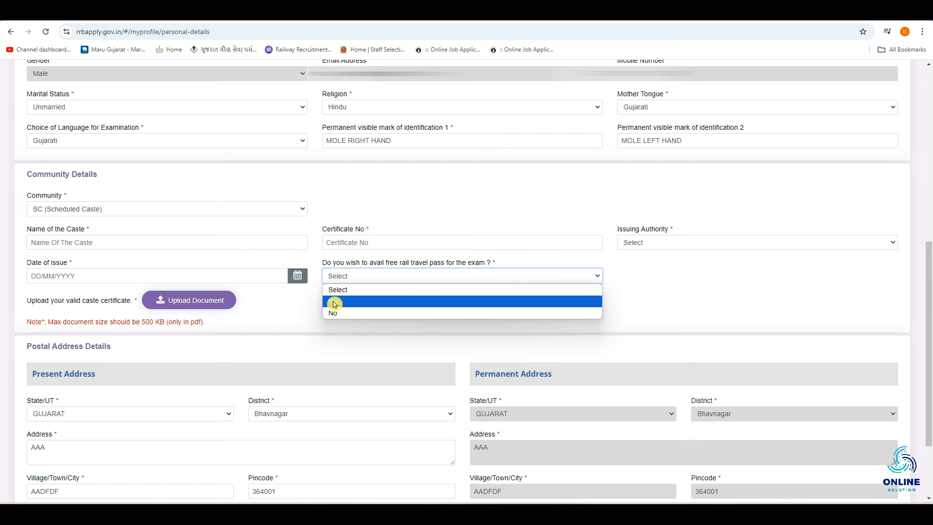
pyautogui.click(352, 301)
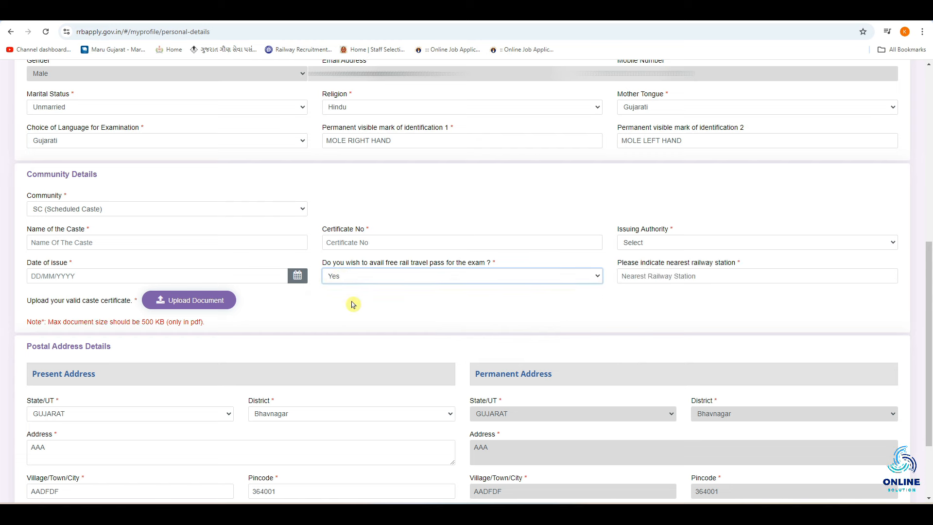
pyautogui.click(626, 278)
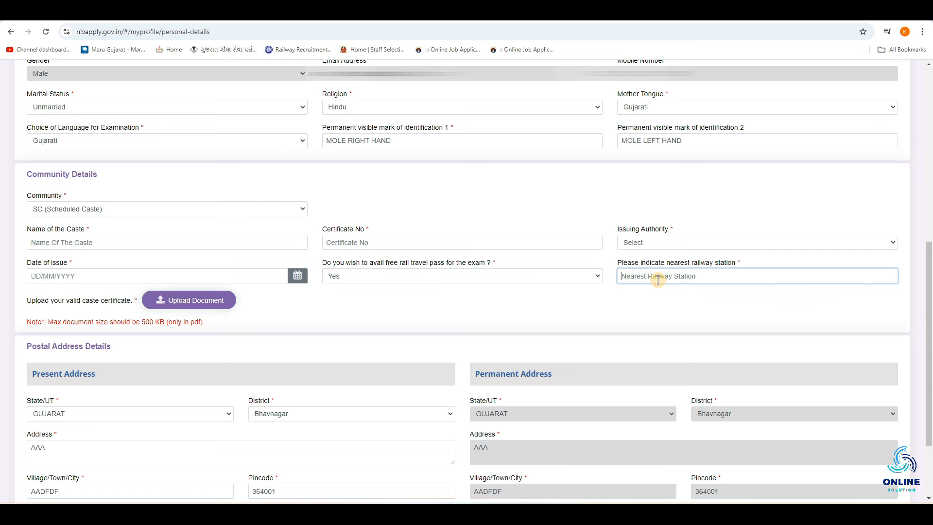
pyautogui.click(486, 281)
pyautogui.click(414, 311)
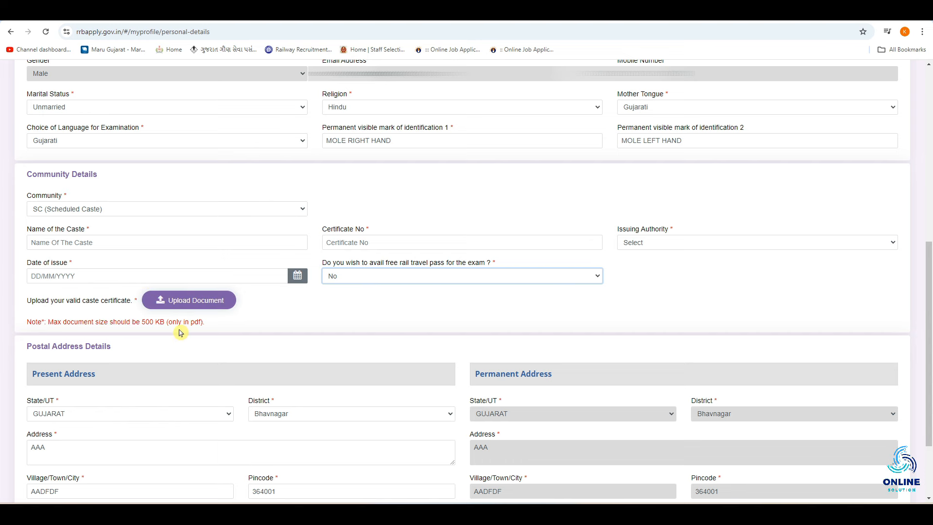
pyautogui.moveTo(185, 321); pyautogui.dragTo(204, 322)
pyautogui.click(154, 327)
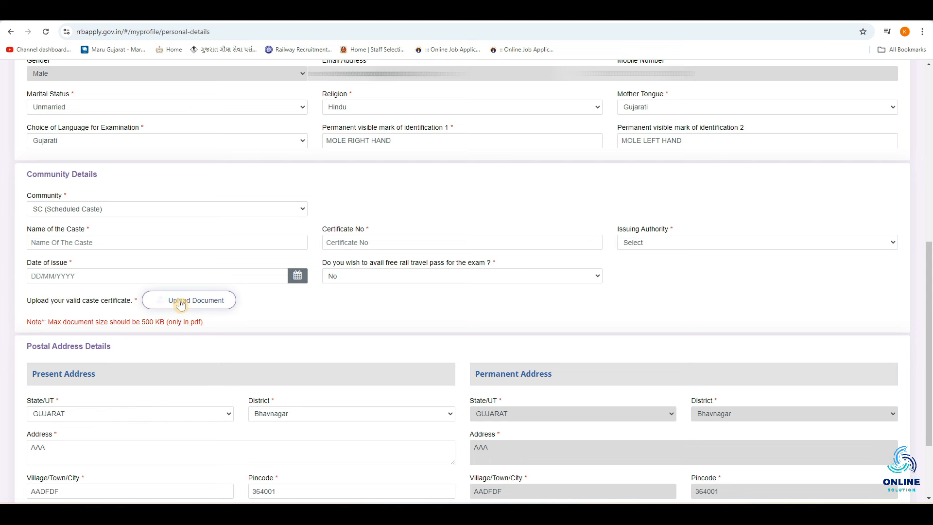
pyautogui.click(116, 209)
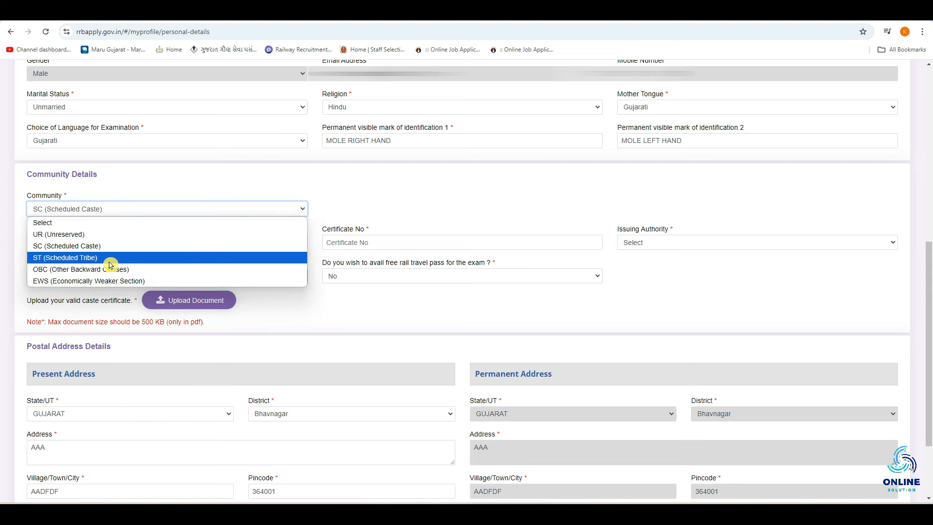
pyautogui.click(294, 307)
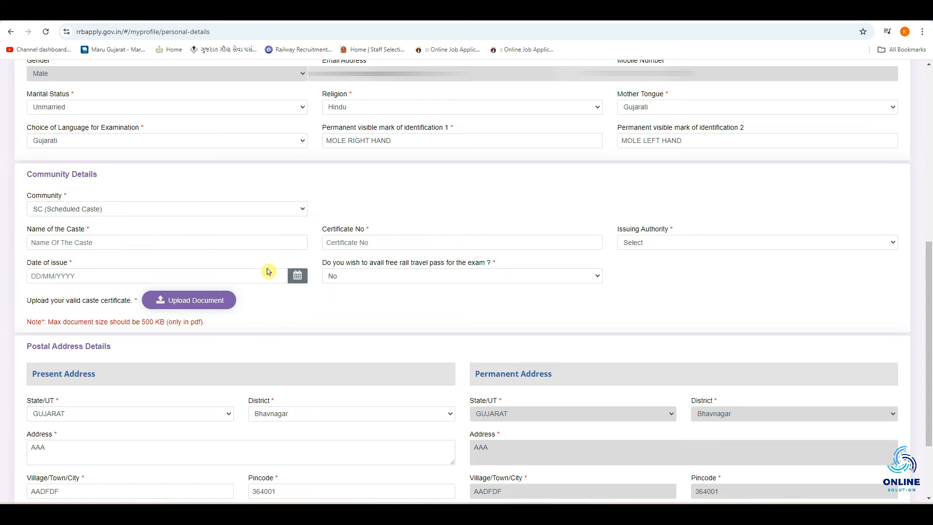
# - Set the present address state to GUJARAT and district to Bhavnagar
pyautogui.scroll(-3, 268, 271)
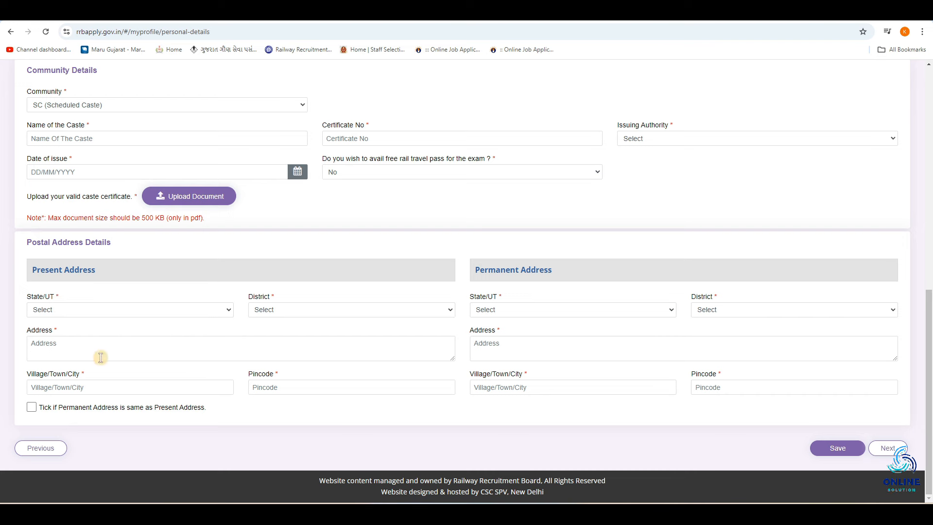
pyautogui.click(80, 312)
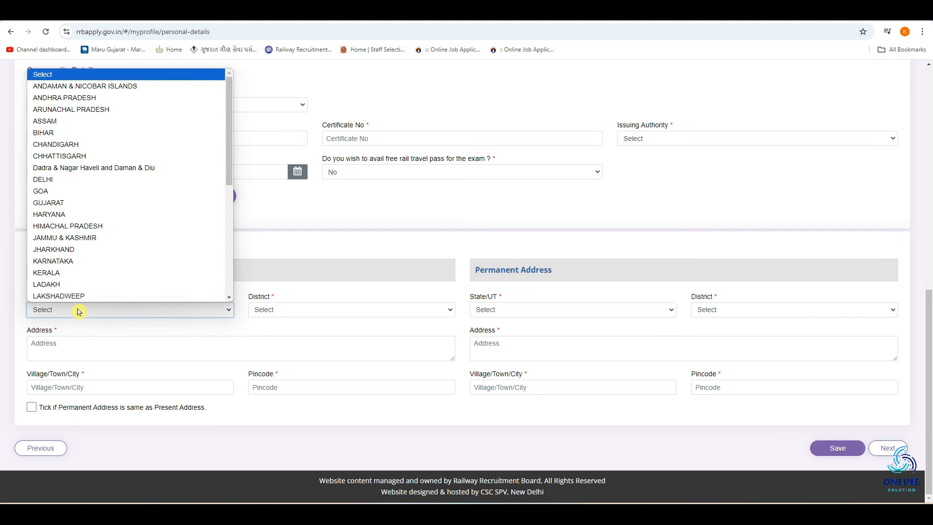
pyautogui.click(49, 207)
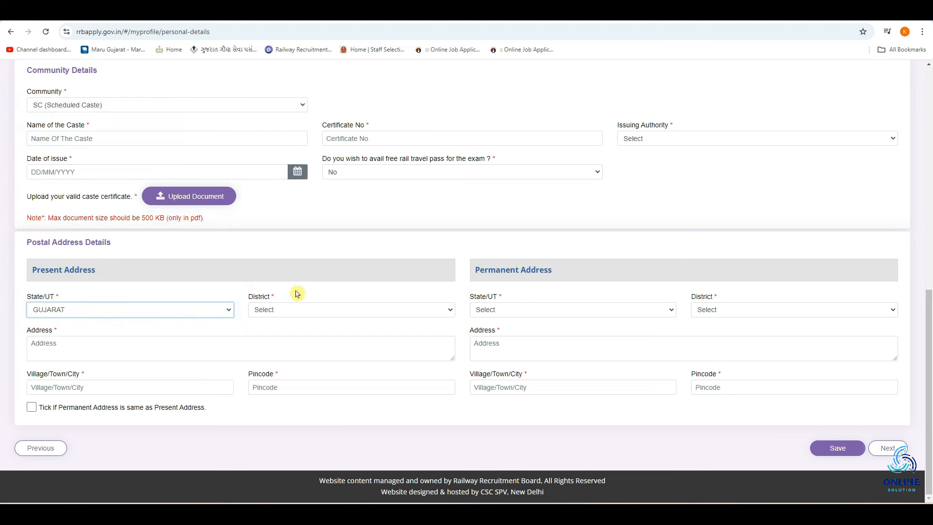
pyautogui.click(298, 310)
pyautogui.click(296, 157)
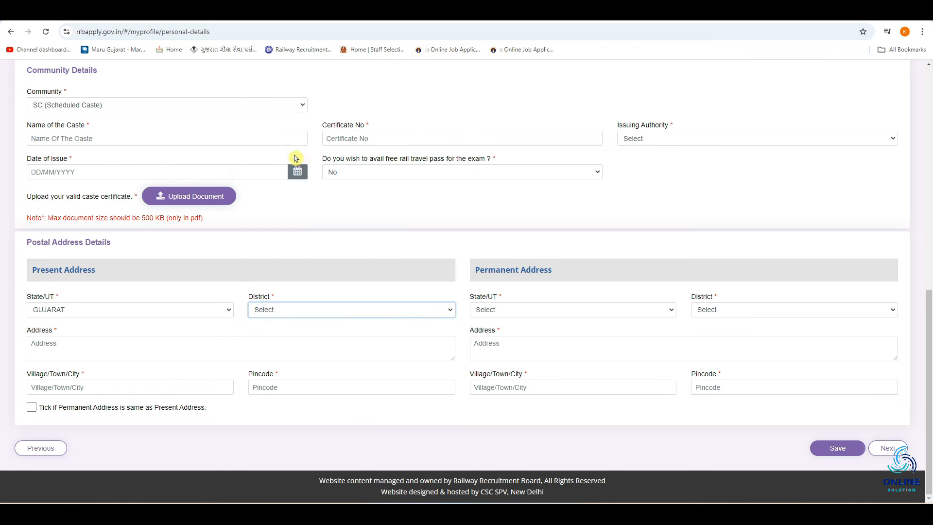
# - Fill the present street address, village and pincode 364001, copy it as permanent address, and continue
pyautogui.click(51, 345)
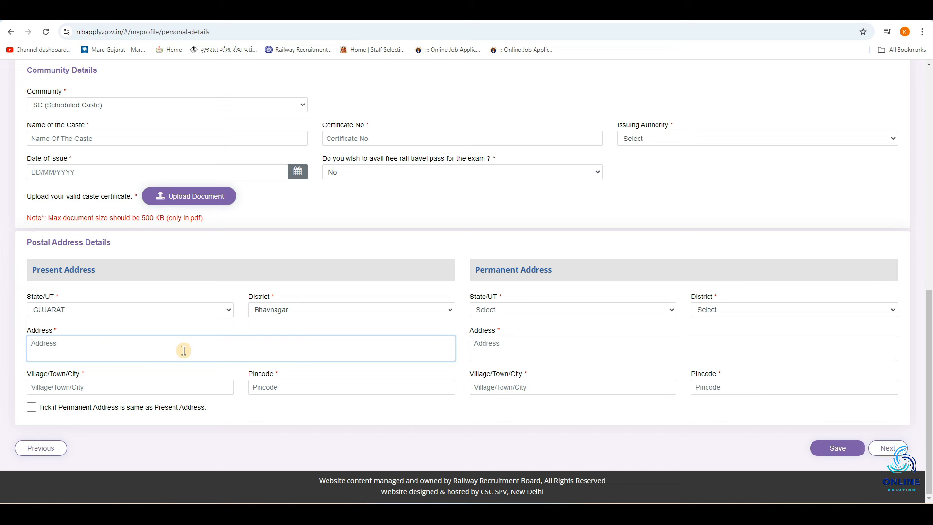
pyautogui.click(146, 368)
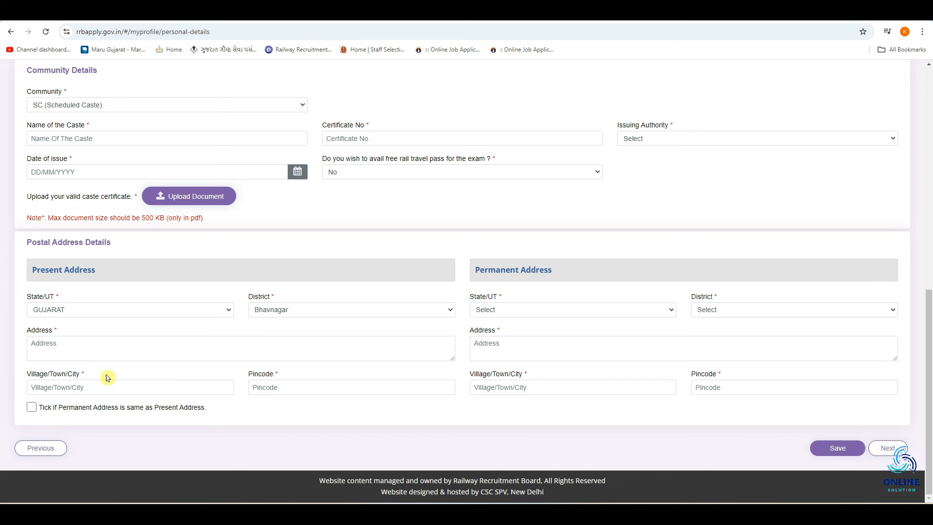
pyautogui.click(44, 388)
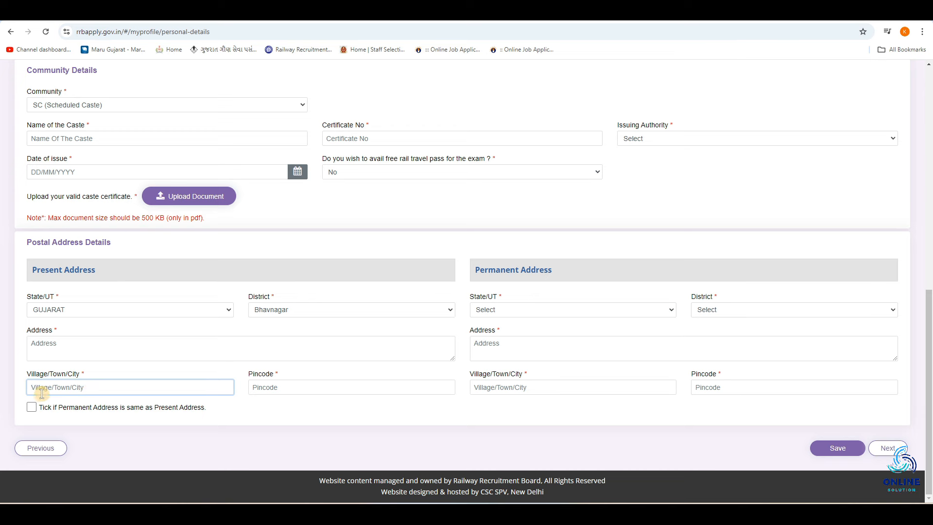
pyautogui.click(251, 387)
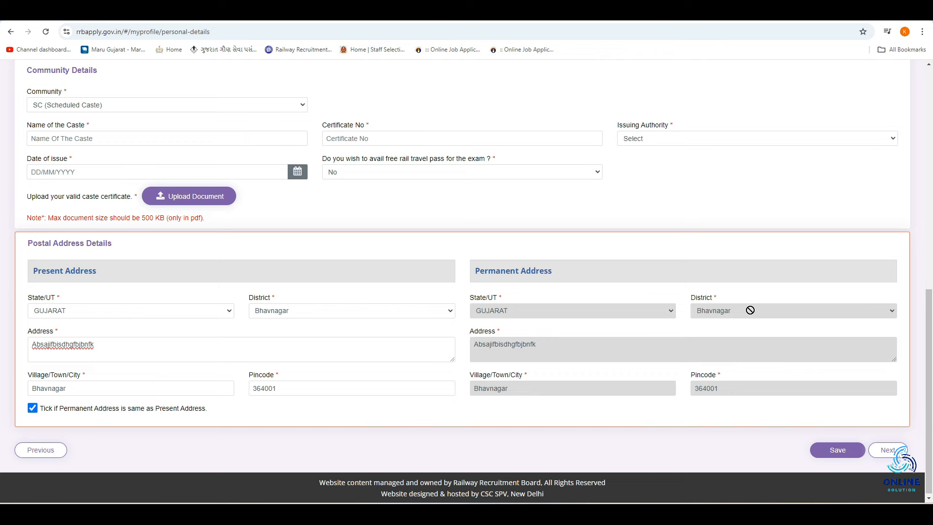
pyautogui.click(893, 449)
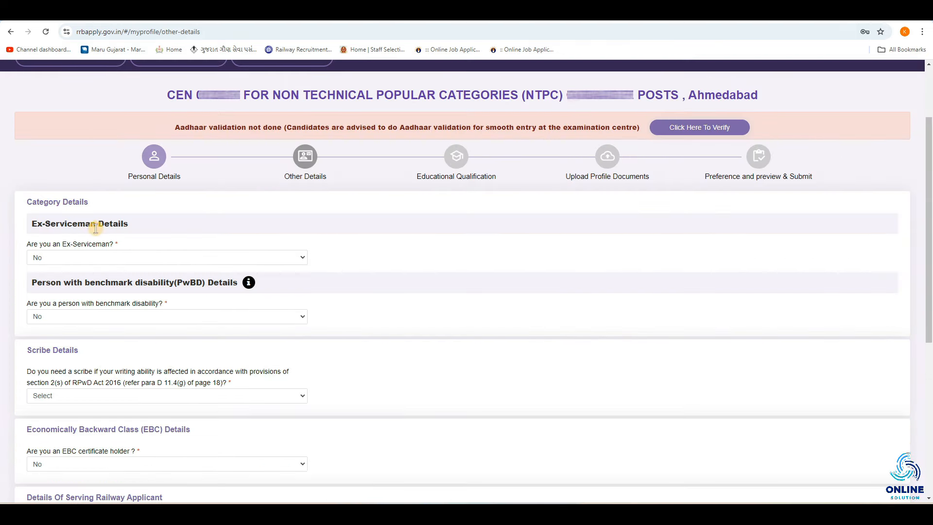
# - Try Ex-Serviceman Yes with the defence service and rank fields, then revert it to No
pyautogui.click(68, 260)
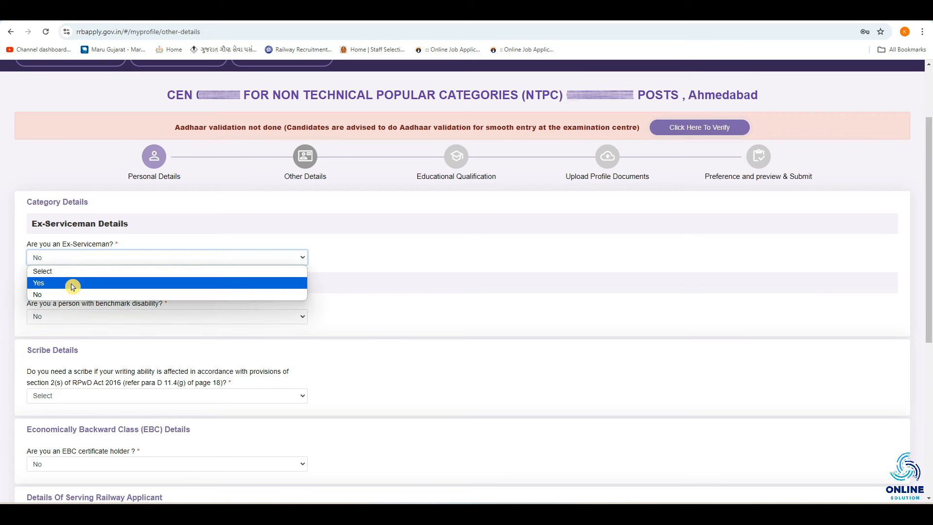
pyautogui.click(73, 287)
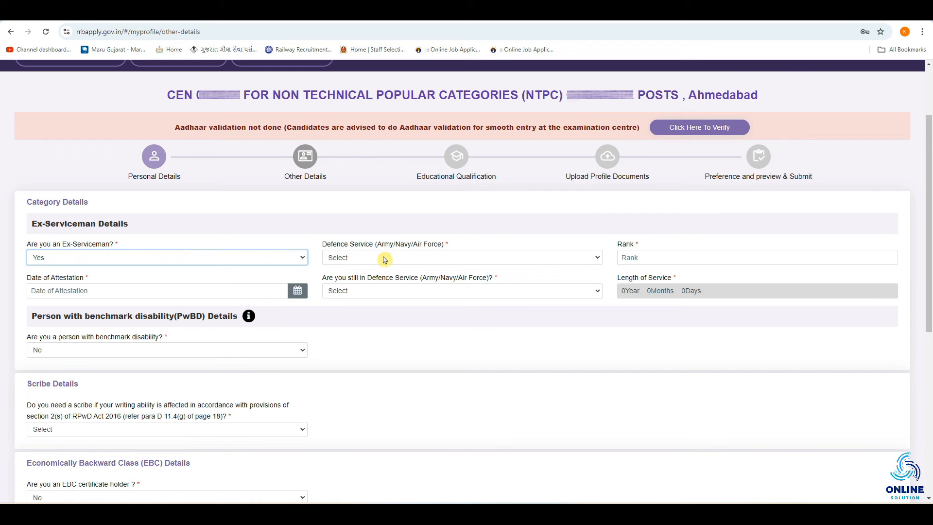
pyautogui.click(471, 262)
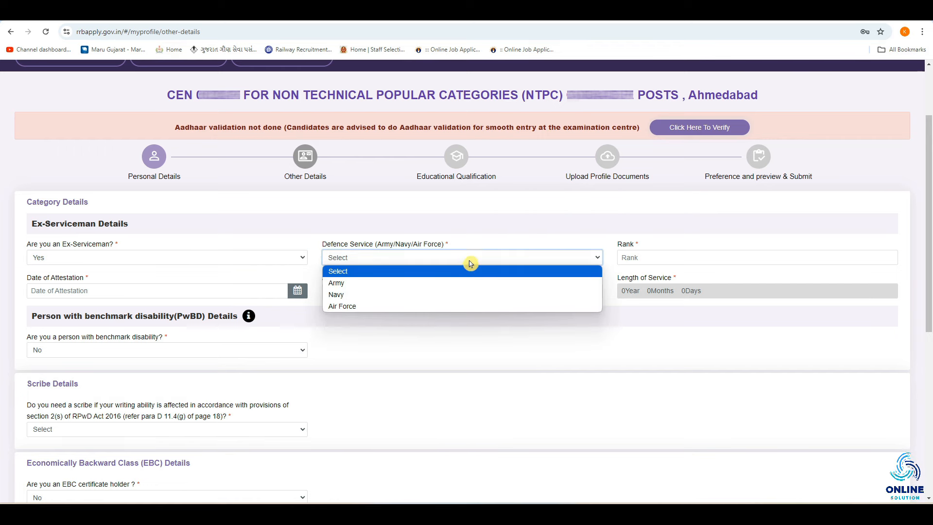
pyautogui.click(658, 258)
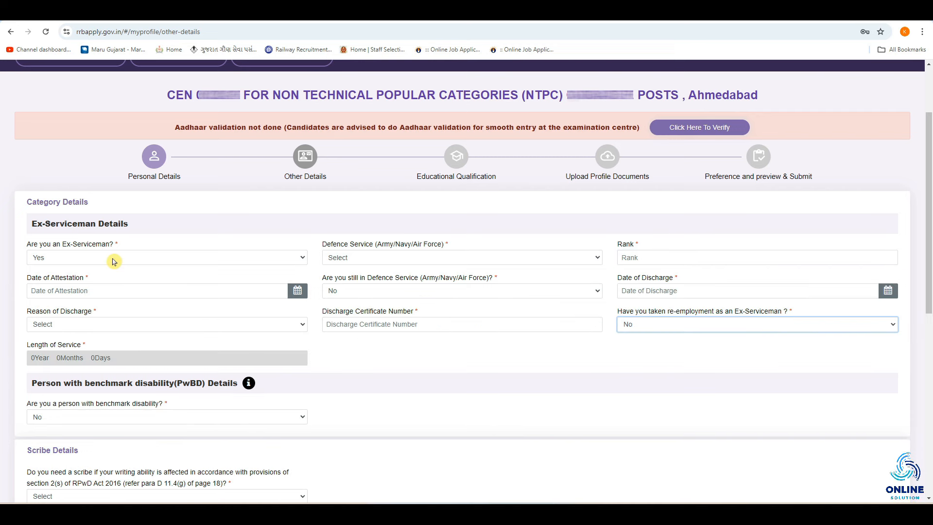
pyautogui.click(113, 258)
pyautogui.click(90, 295)
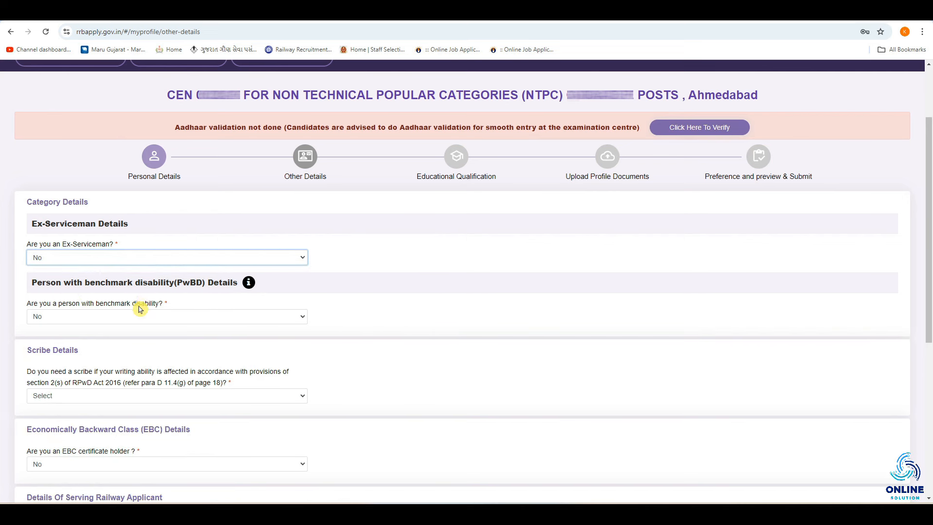
pyautogui.click(77, 322)
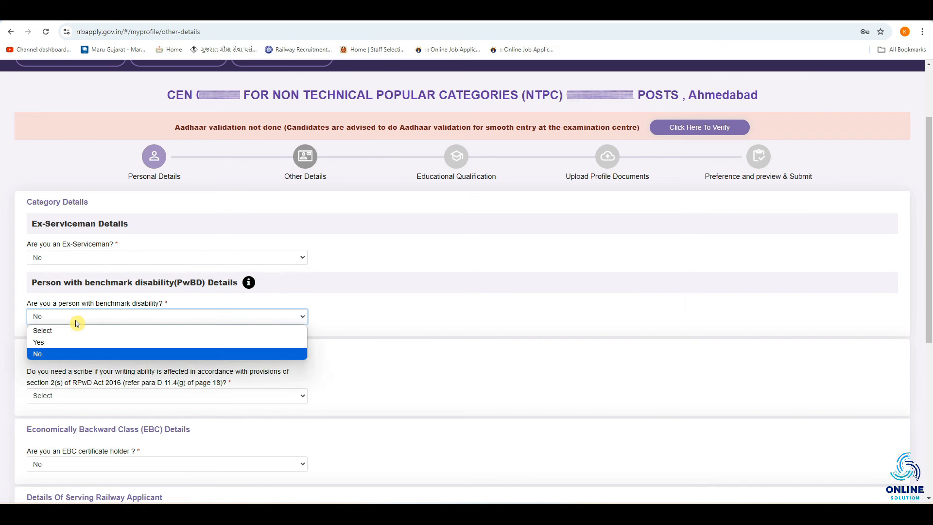
pyautogui.click(97, 343)
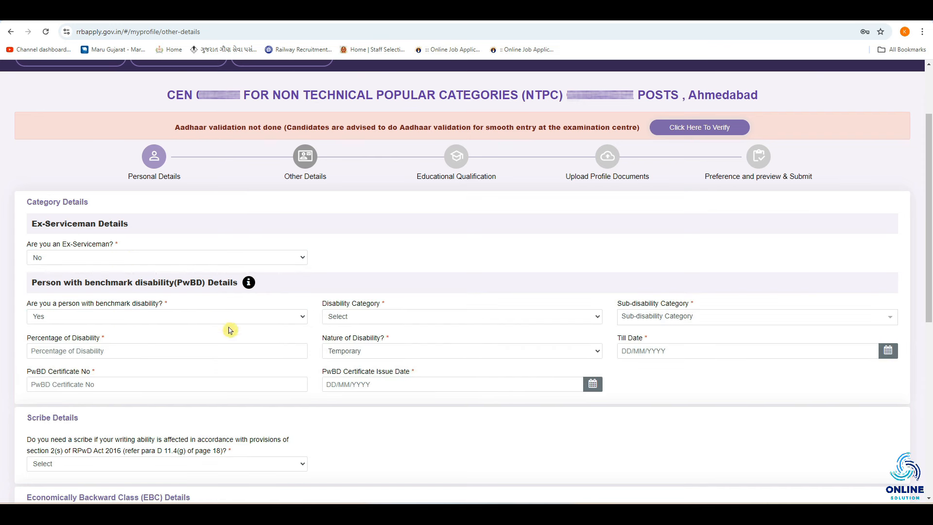
pyautogui.click(406, 315)
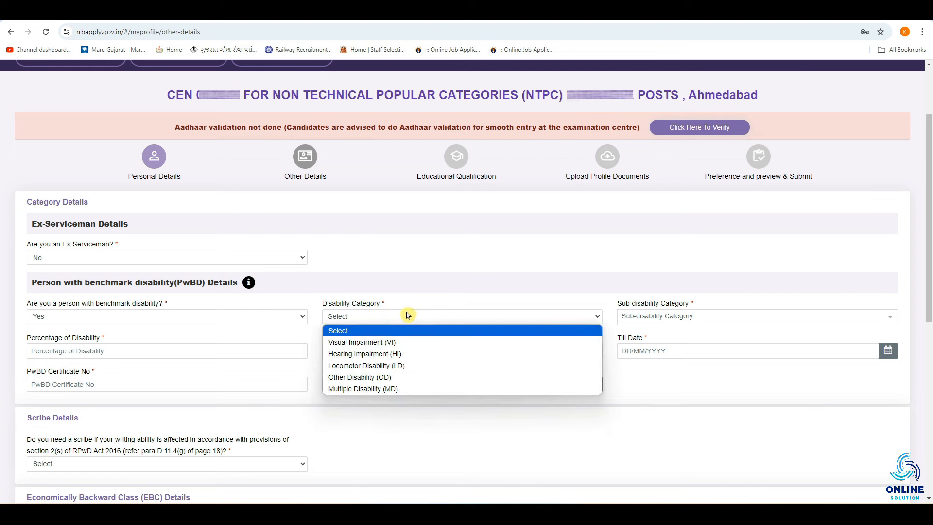
pyautogui.click(396, 341)
pyautogui.click(658, 319)
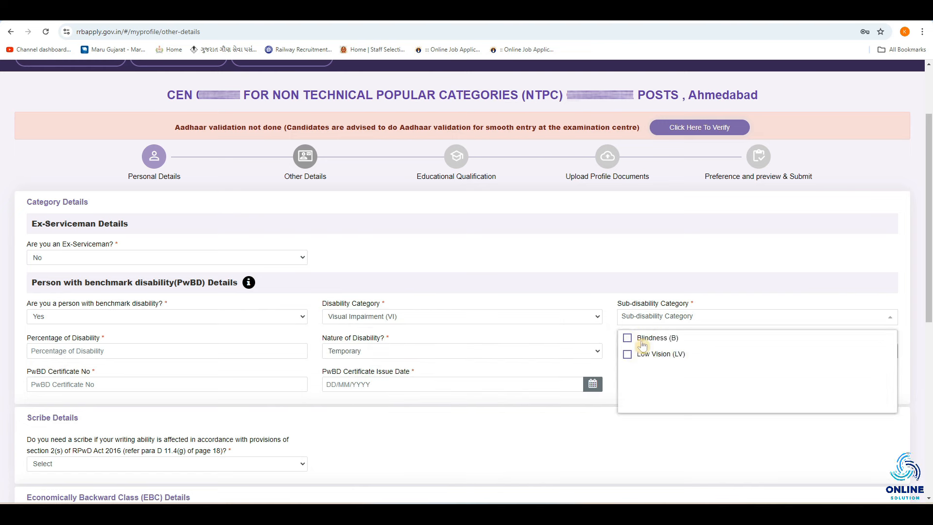
pyautogui.click(173, 351)
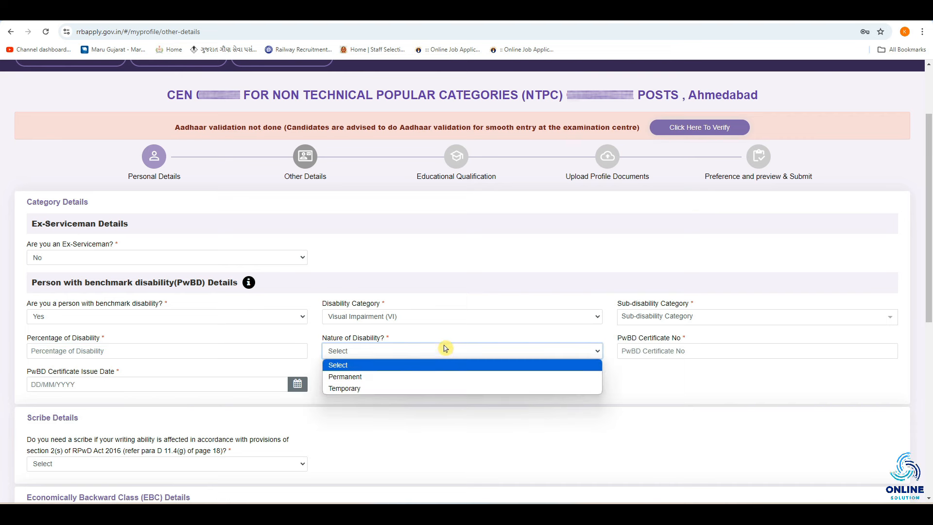
pyautogui.click(404, 351)
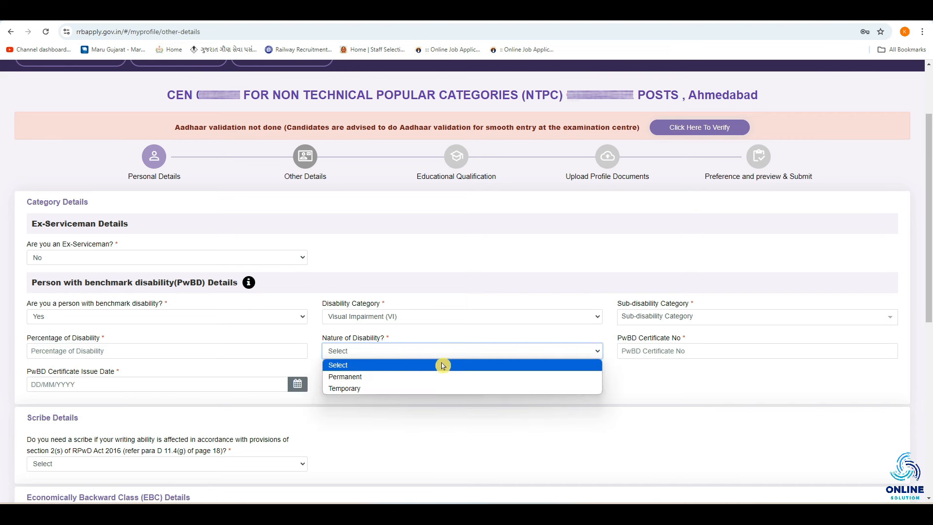
pyautogui.click(362, 377)
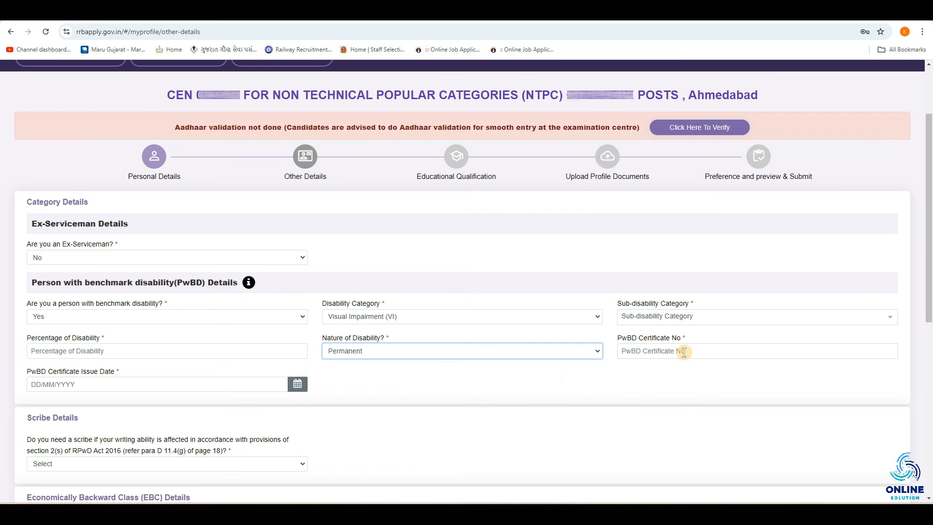
pyautogui.click(684, 352)
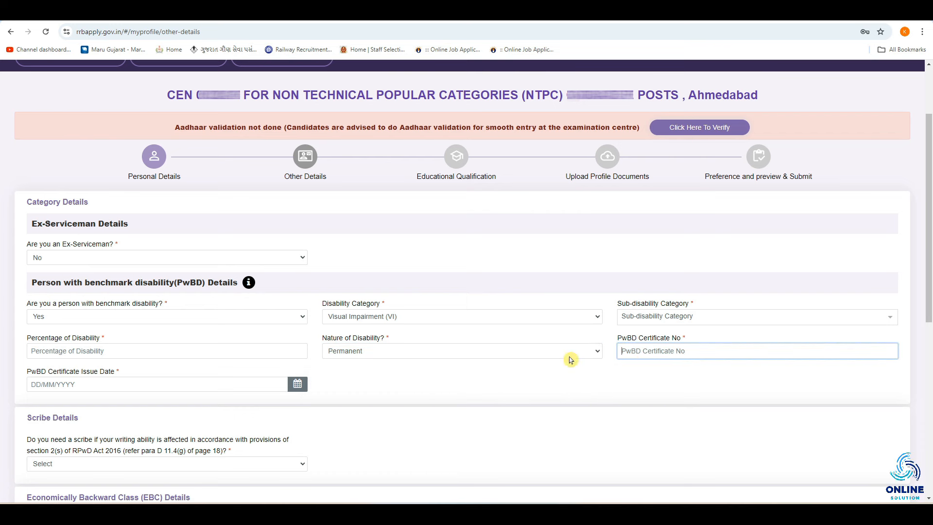
pyautogui.click(76, 385)
pyautogui.click(385, 388)
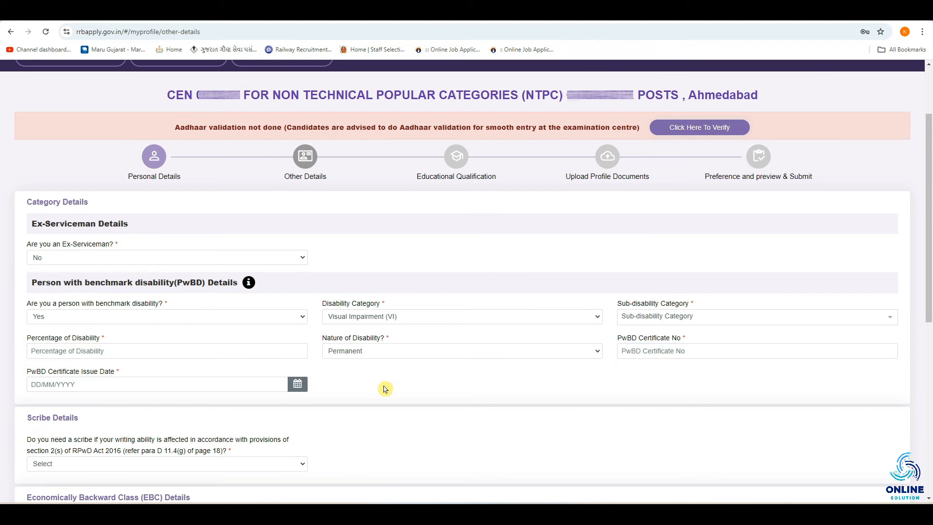
pyautogui.click(158, 316)
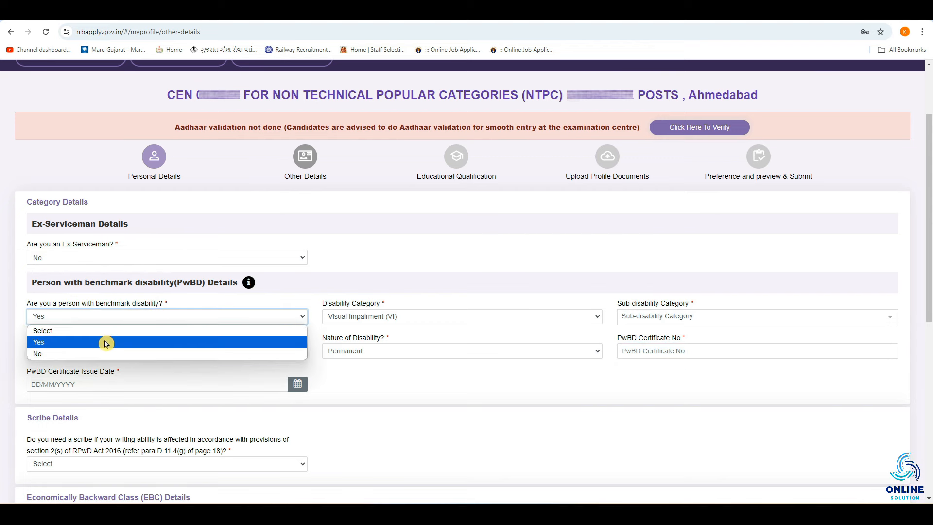
pyautogui.click(94, 353)
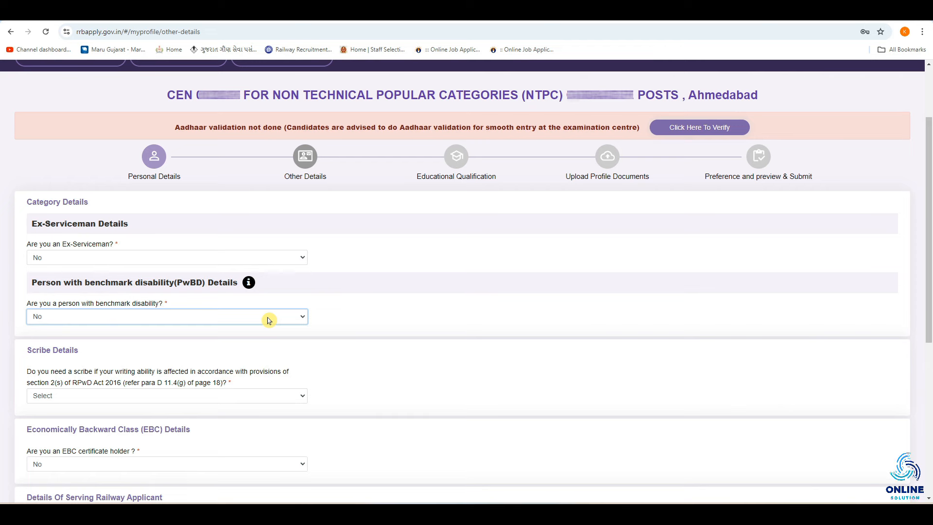
# - Answer Yes to needing a scribe, accept the notice, and answer both scribe sub-questions No
pyautogui.scroll(-3, 268, 319)
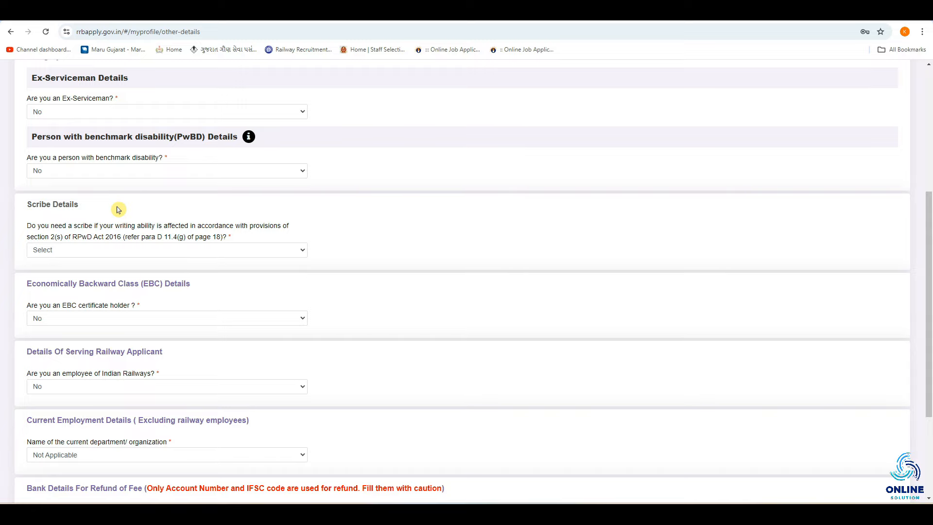
pyautogui.click(116, 250)
pyautogui.click(122, 273)
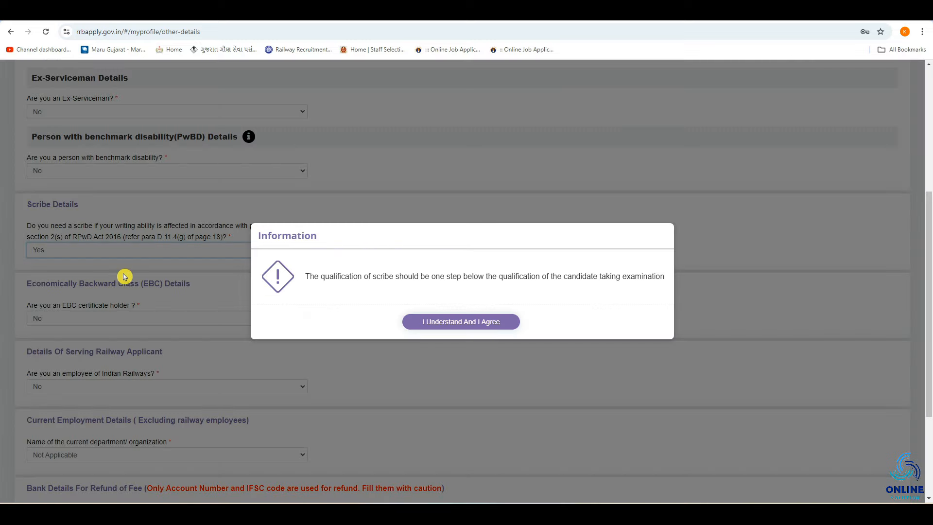
pyautogui.click(465, 323)
pyautogui.click(455, 241)
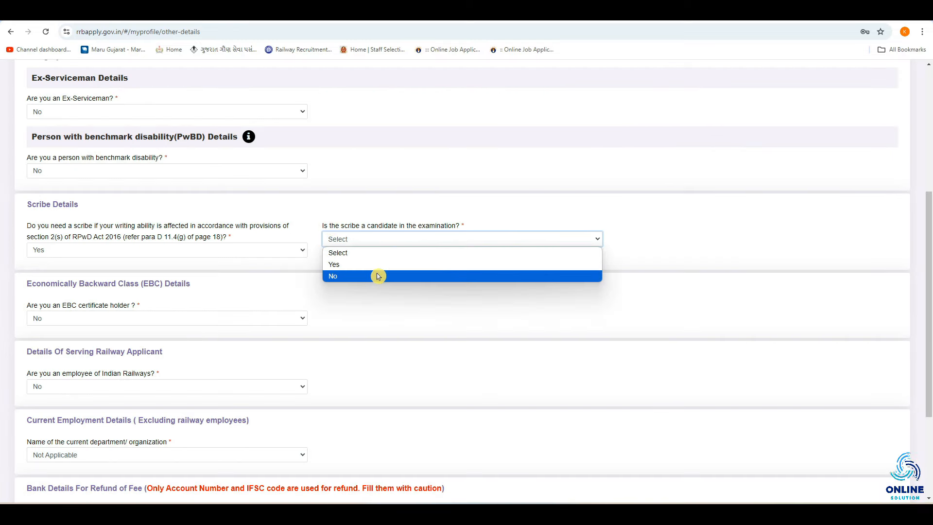
pyautogui.click(376, 274)
pyautogui.click(723, 238)
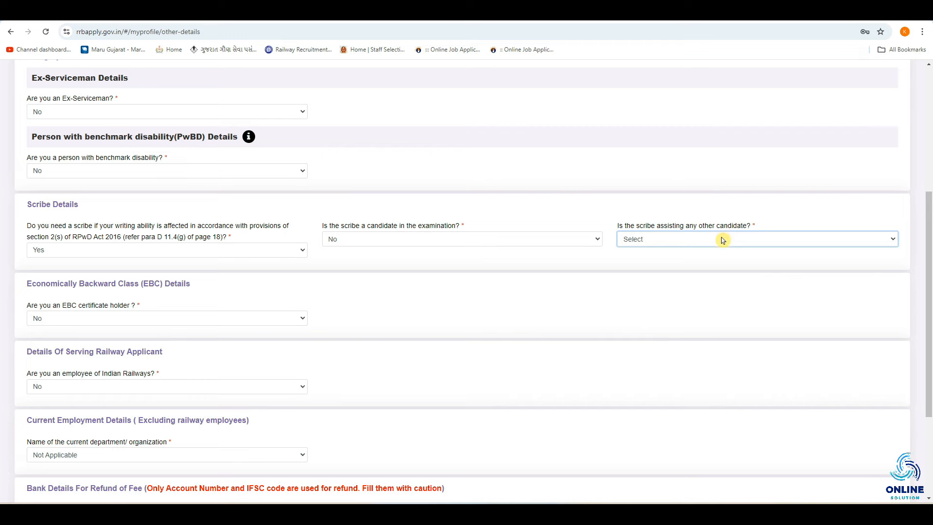
pyautogui.click(722, 239)
pyautogui.click(685, 274)
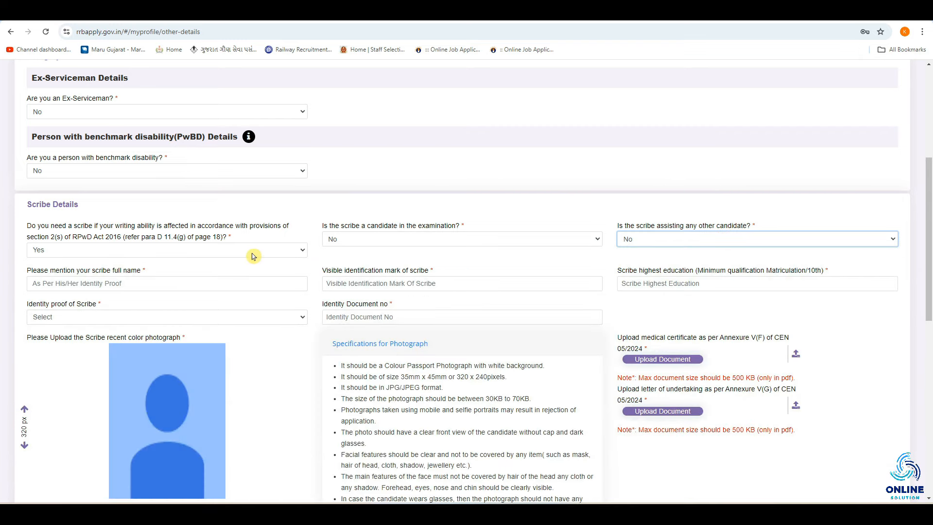
# - Change the scribe answer back to No and check the EBC certificate holder options
pyautogui.scroll(-2, 391, 364)
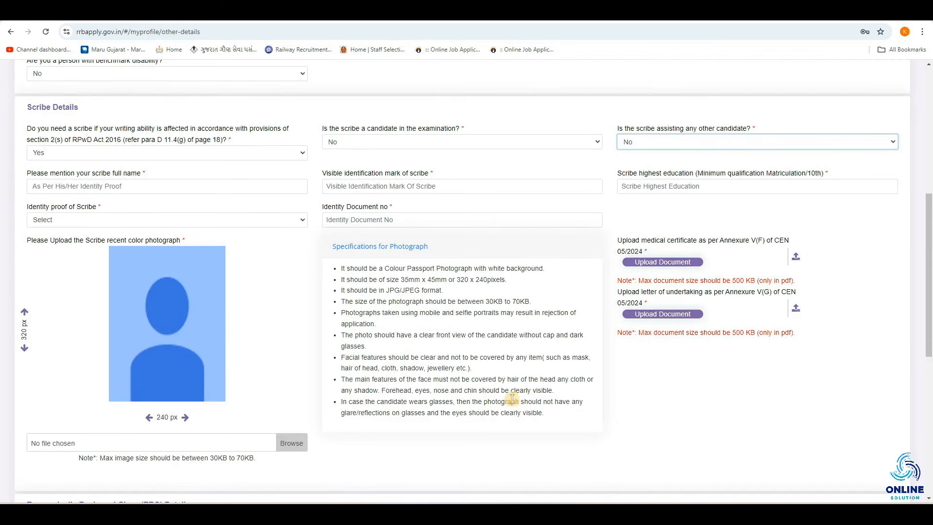
pyautogui.scroll(1, 253, 179)
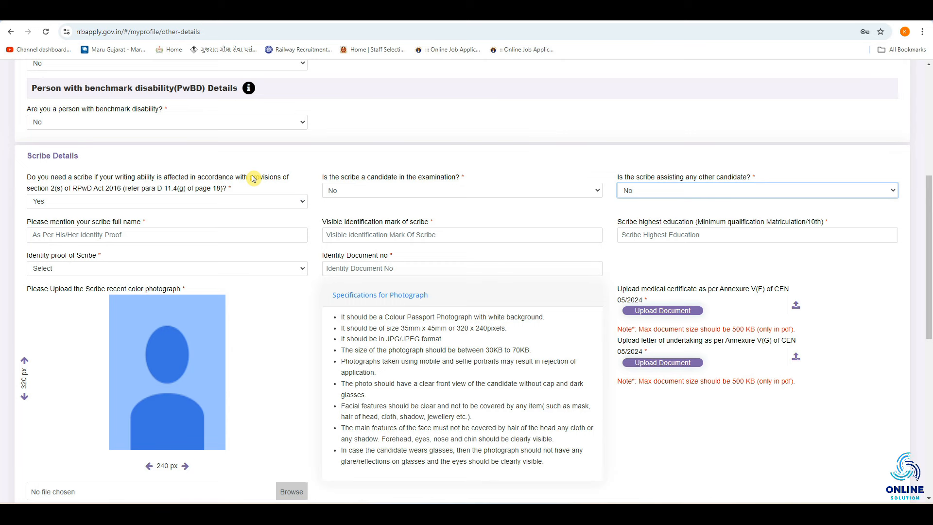
pyautogui.click(46, 201)
pyautogui.click(61, 202)
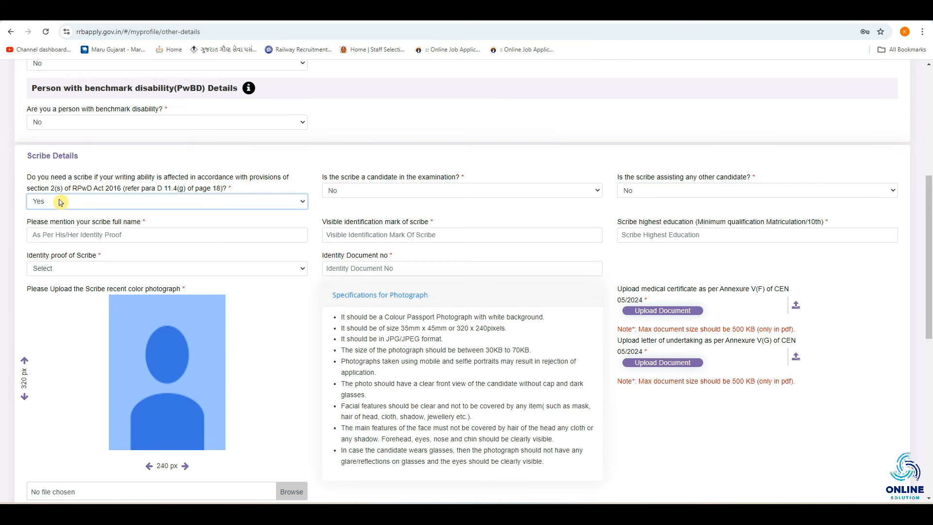
pyautogui.click(60, 202)
pyautogui.click(34, 239)
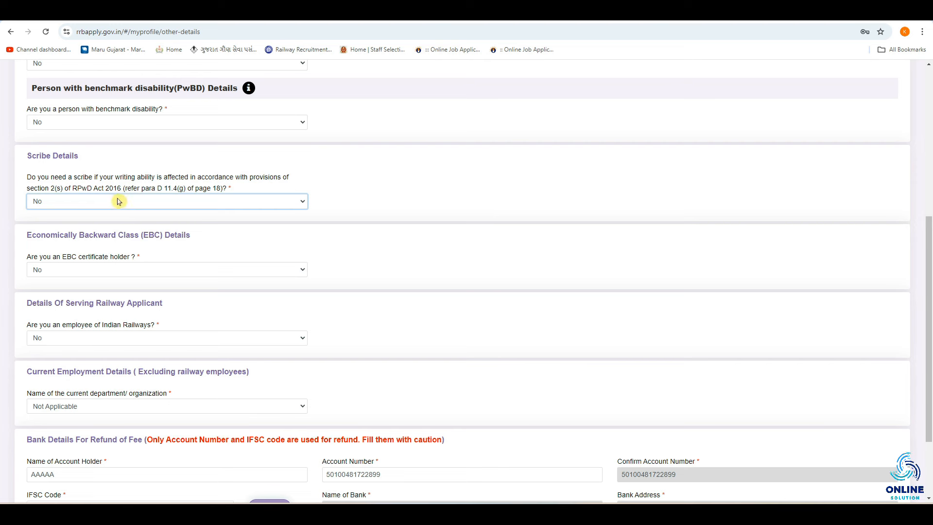
pyautogui.click(48, 246)
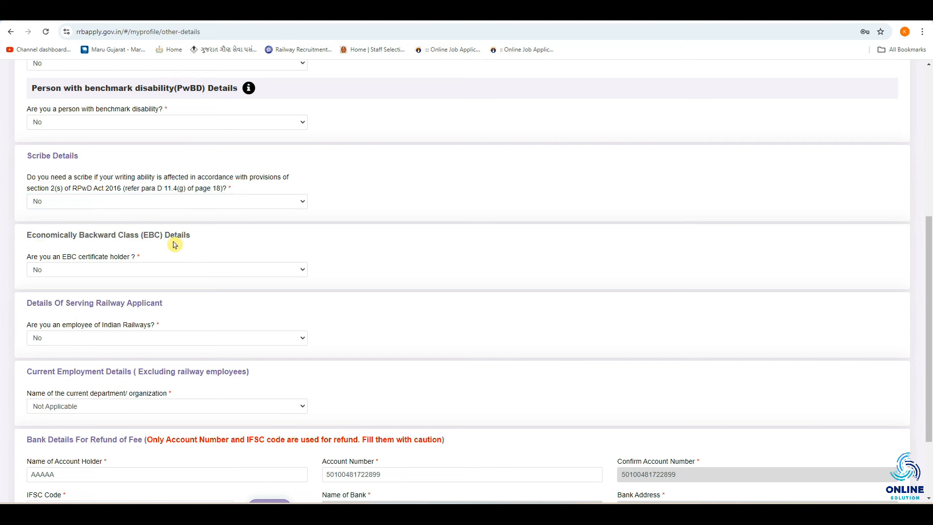
pyautogui.click(161, 269)
pyautogui.click(193, 255)
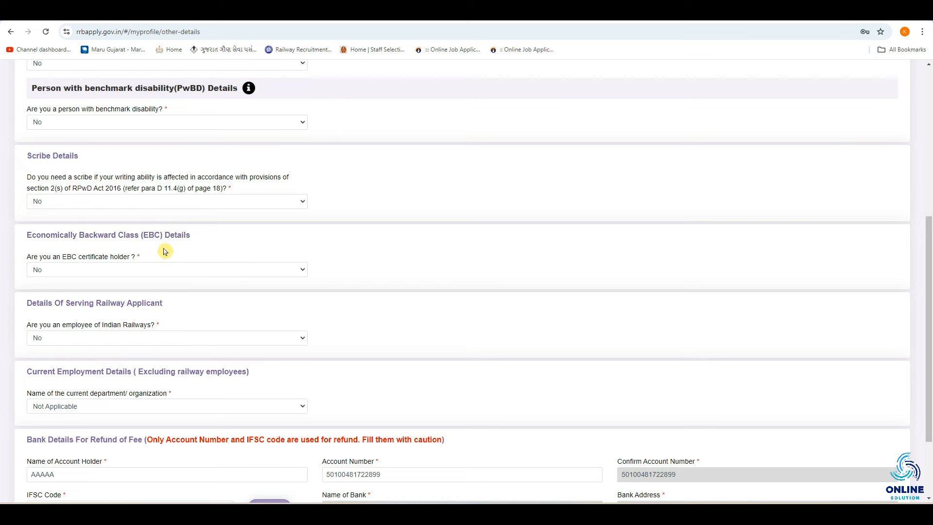
pyautogui.click(137, 270)
pyautogui.click(125, 296)
pyautogui.click(456, 363)
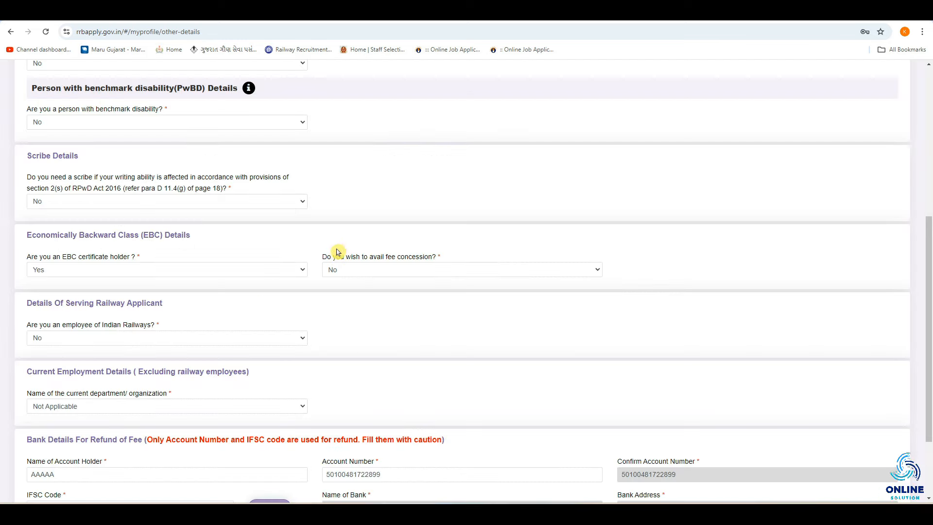
pyautogui.click(380, 271)
pyautogui.click(378, 295)
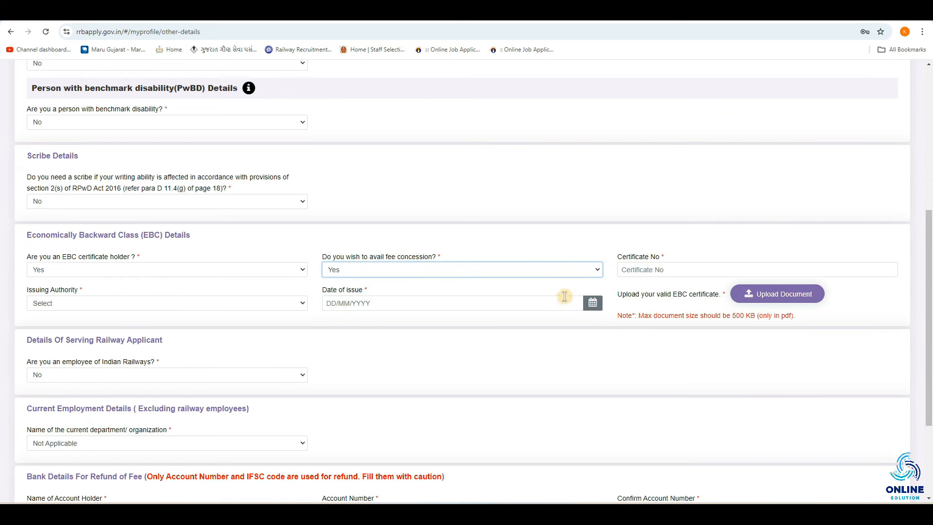
pyautogui.click(181, 274)
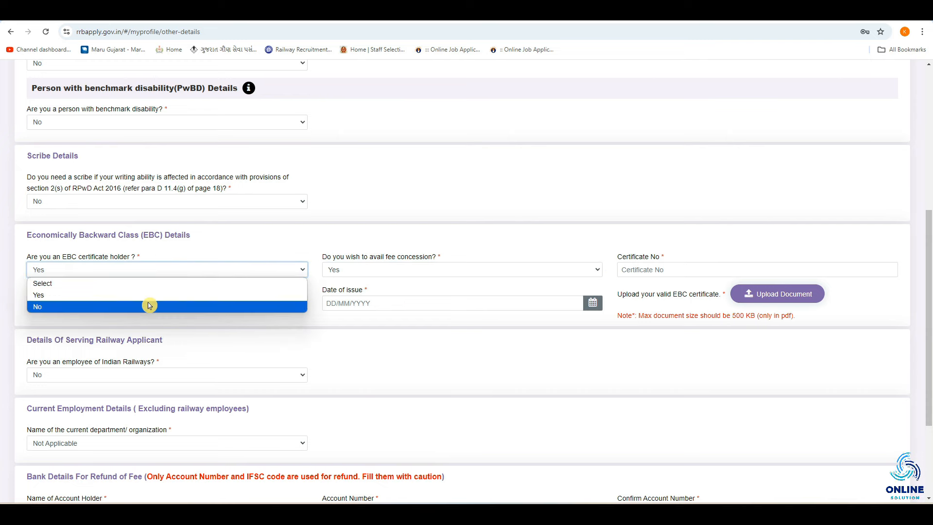
pyautogui.click(150, 305)
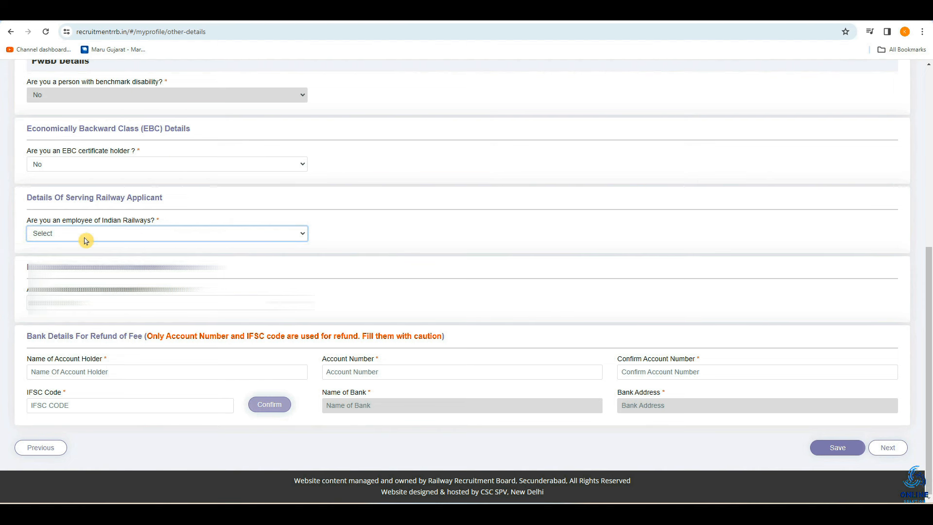
# - Try Yes for Indian Railways employee and still working, then change the employee answer to No
pyautogui.click(86, 239)
pyautogui.click(69, 252)
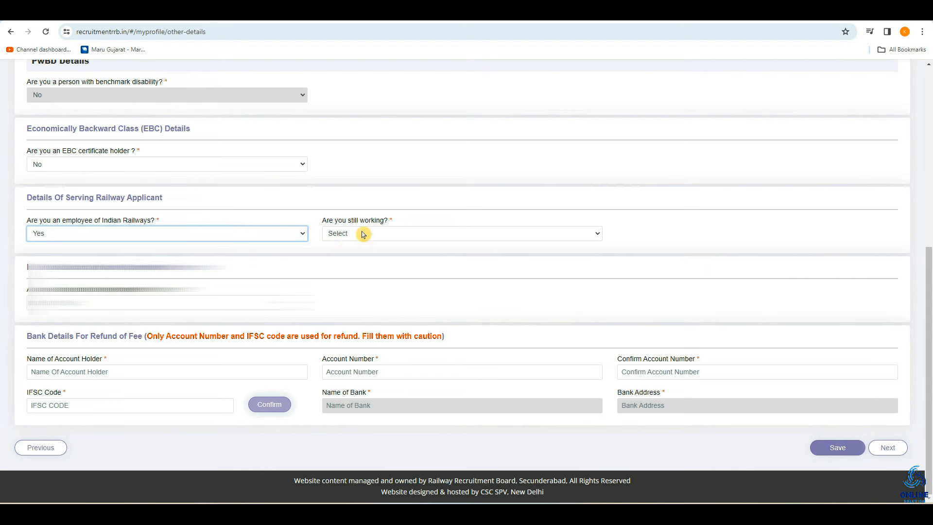
pyautogui.click(338, 234)
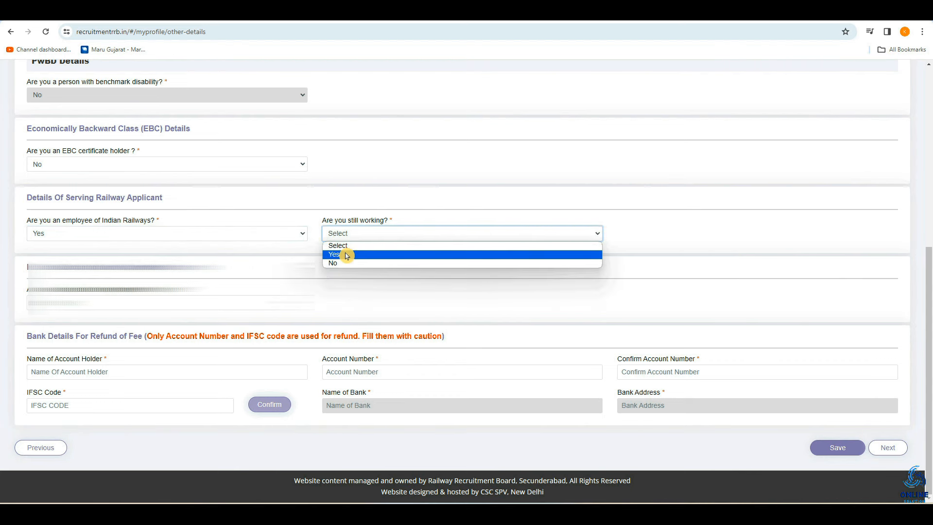
pyautogui.click(346, 255)
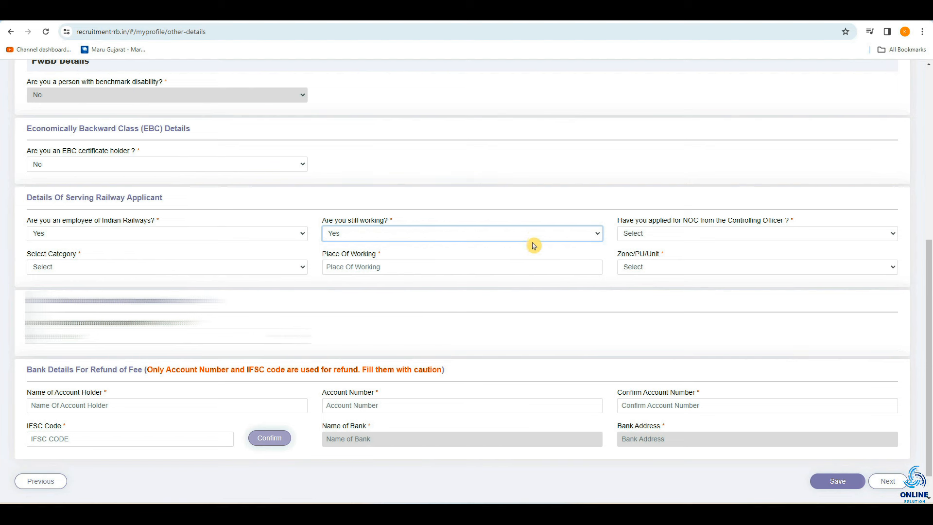
pyautogui.click(154, 237)
pyautogui.click(88, 263)
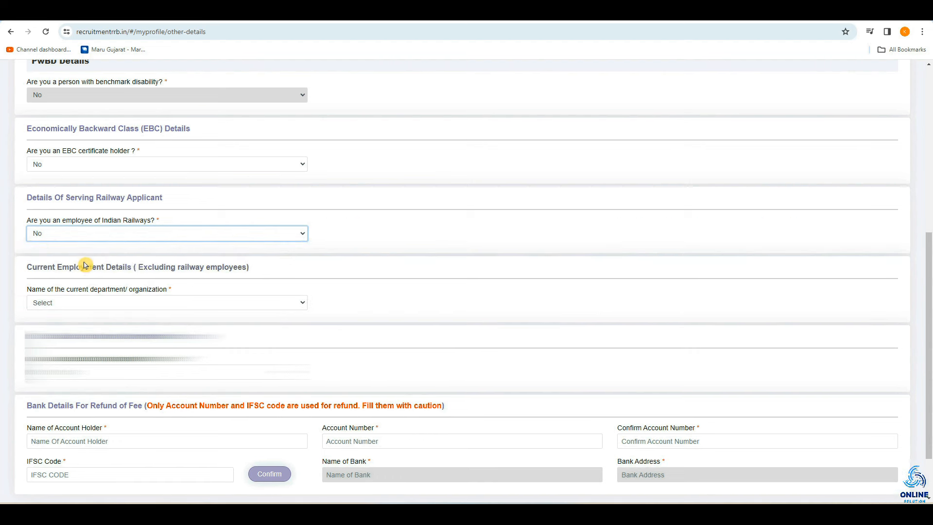
pyautogui.click(134, 261)
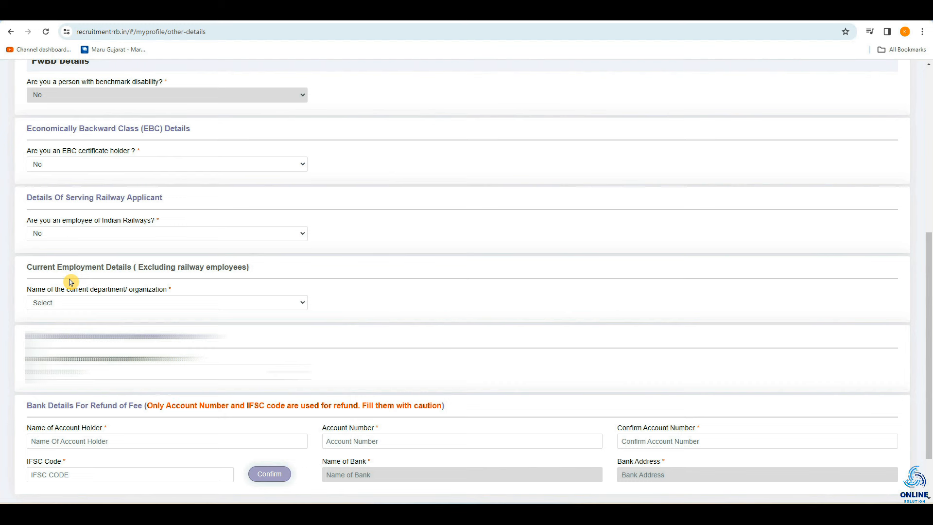
# - Set the current department/organization to Not Applicable after briefly choosing State Government
pyautogui.click(55, 304)
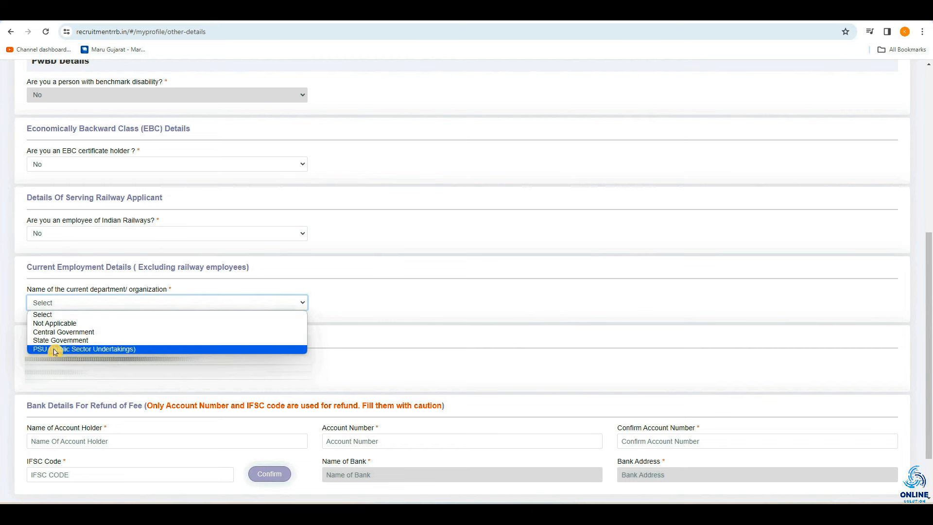
pyautogui.click(99, 342)
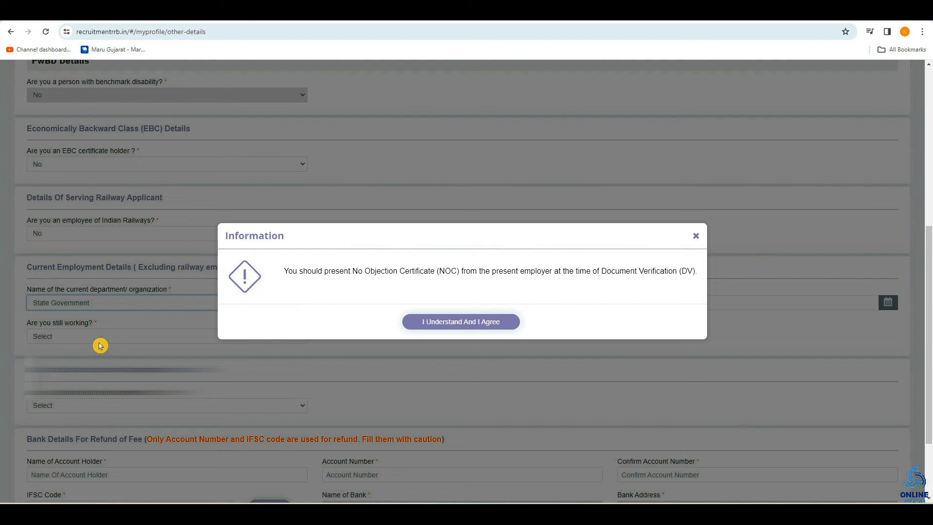
pyautogui.click(413, 321)
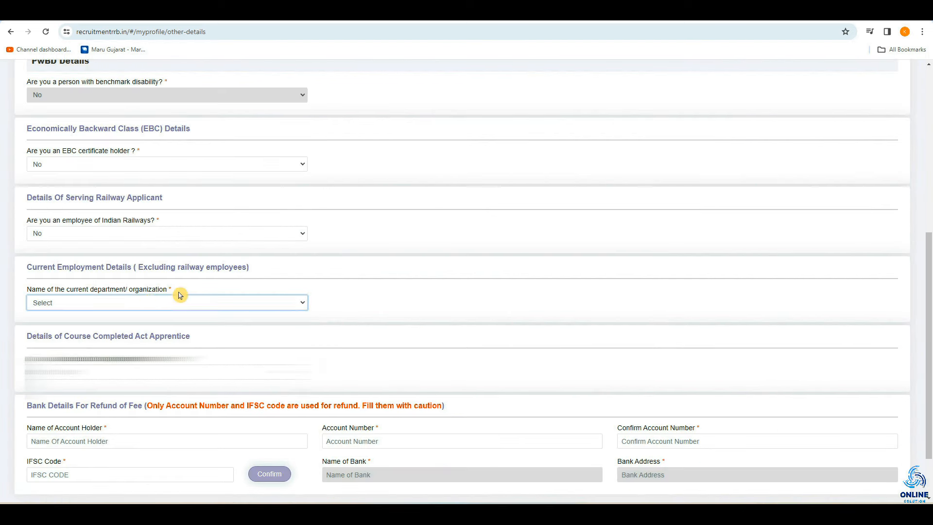
pyautogui.click(150, 302)
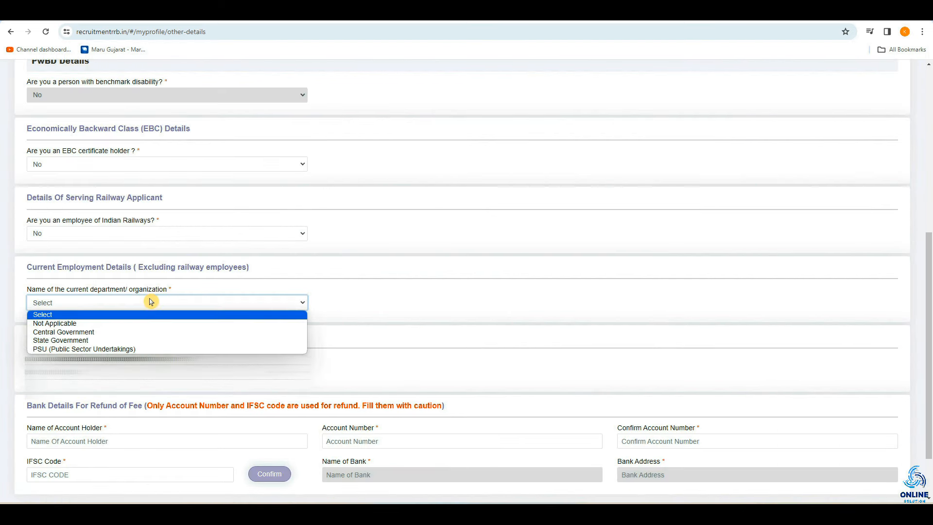
pyautogui.click(89, 324)
pyautogui.scroll(-2, 89, 335)
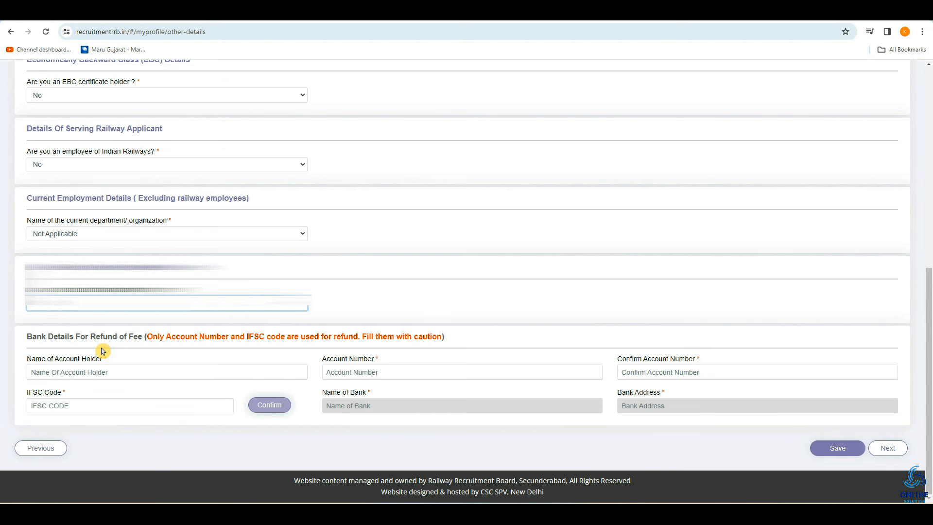
pyautogui.click(39, 374)
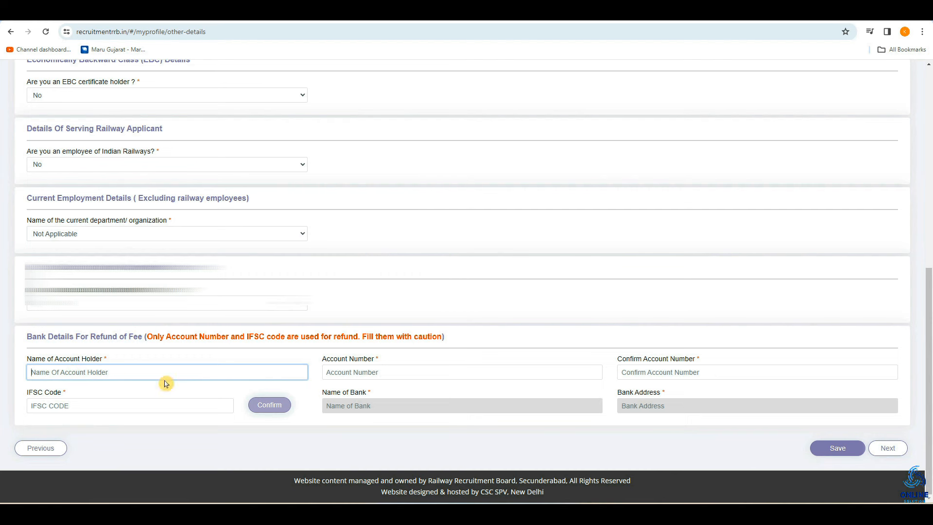
pyautogui.click(351, 374)
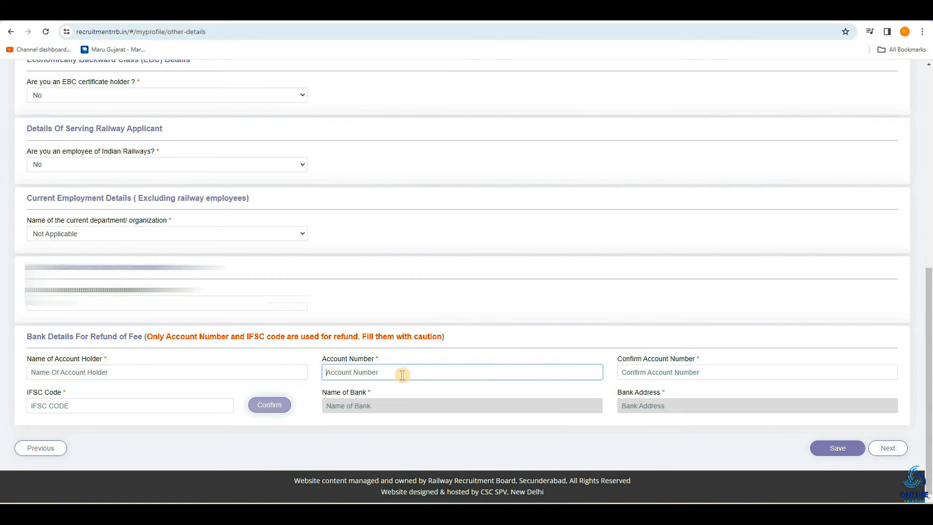
pyautogui.click(656, 371)
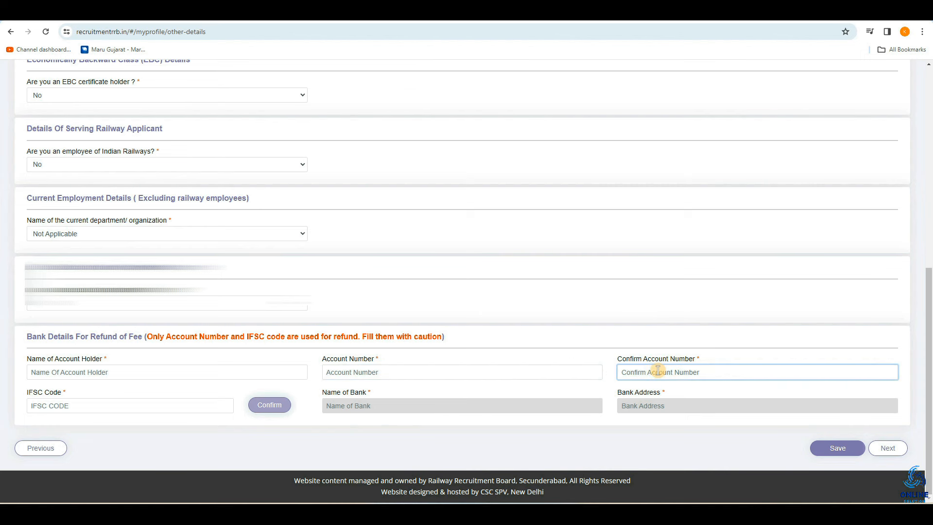
pyautogui.click(41, 406)
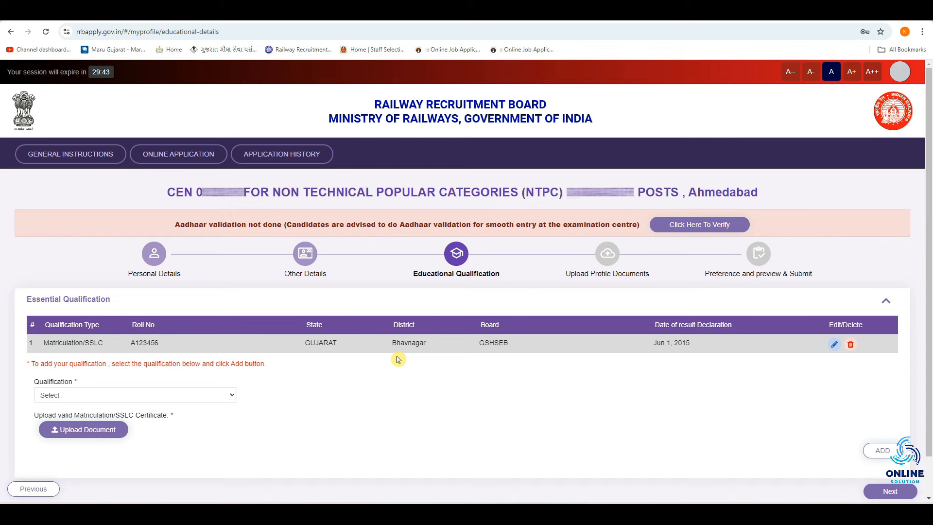
# - Edit the Matriculation/SSLC entry, keeping GUJARAT, Bhavnagar and board GSHSEB
pyautogui.click(191, 395)
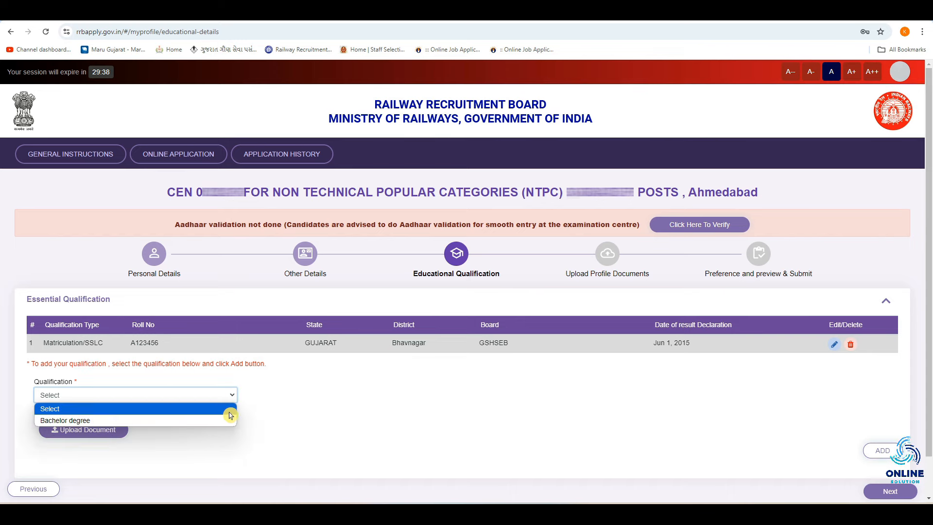
pyautogui.click(379, 412)
pyautogui.click(834, 344)
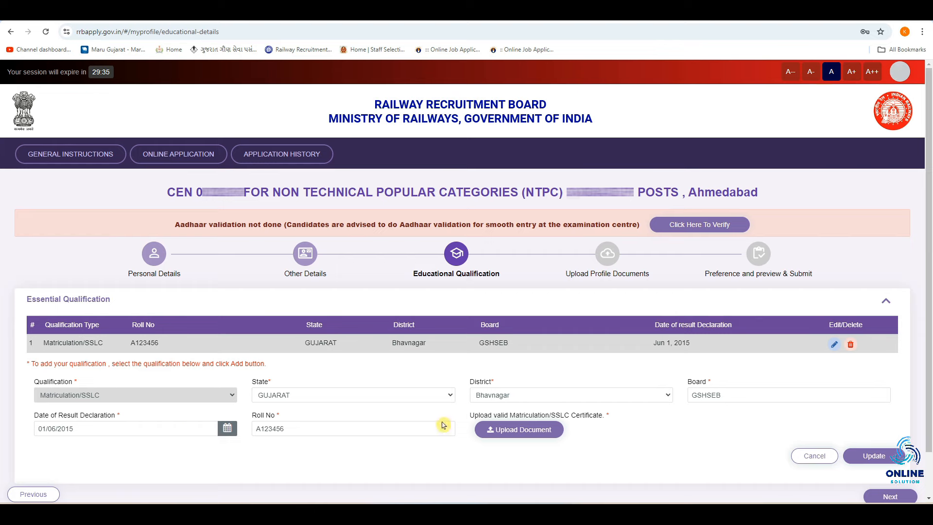
pyautogui.click(278, 394)
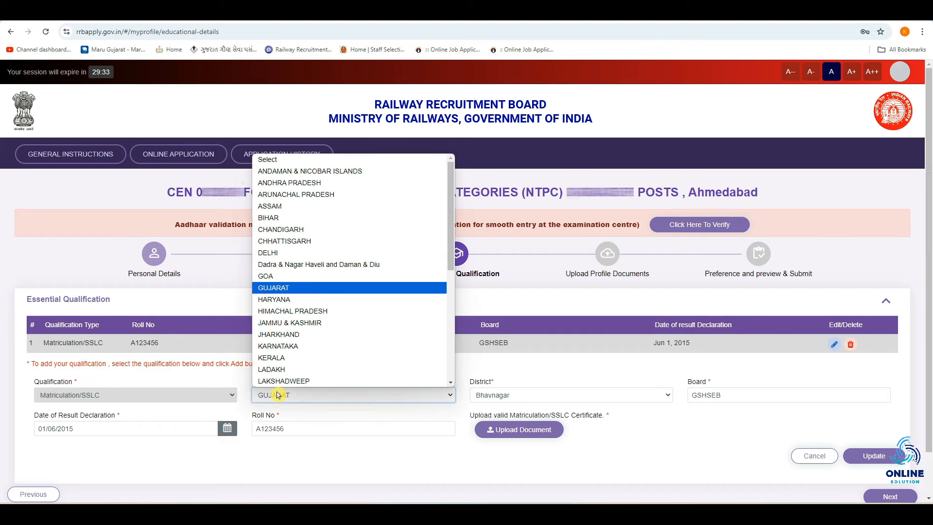
pyautogui.click(510, 407)
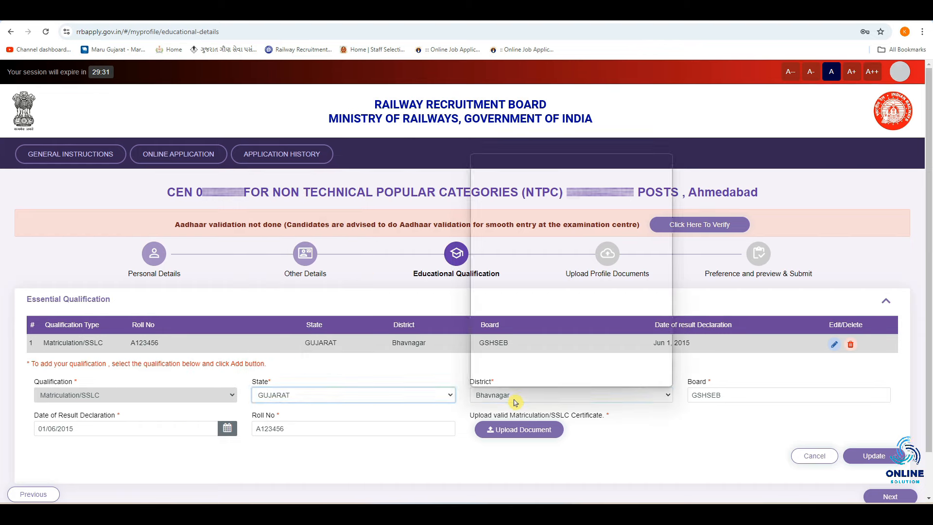
pyautogui.click(515, 394)
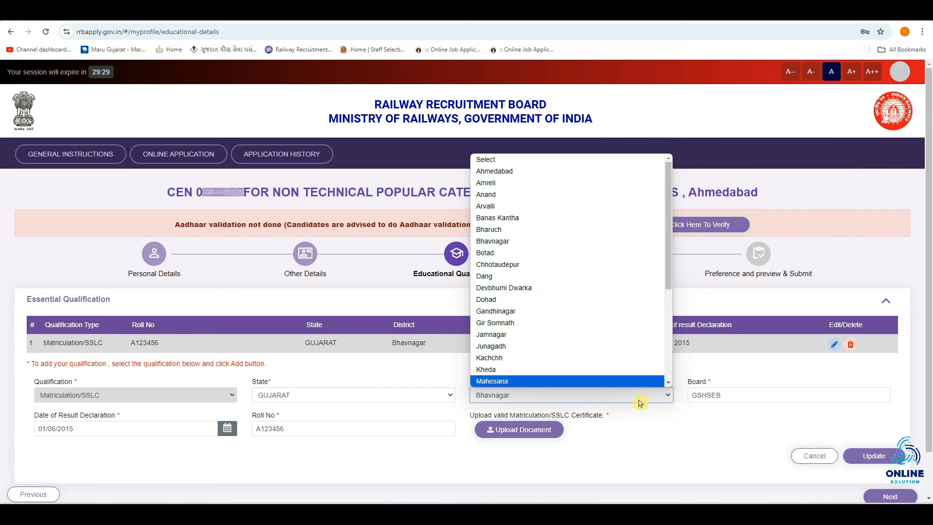
pyautogui.click(717, 424)
pyautogui.click(747, 395)
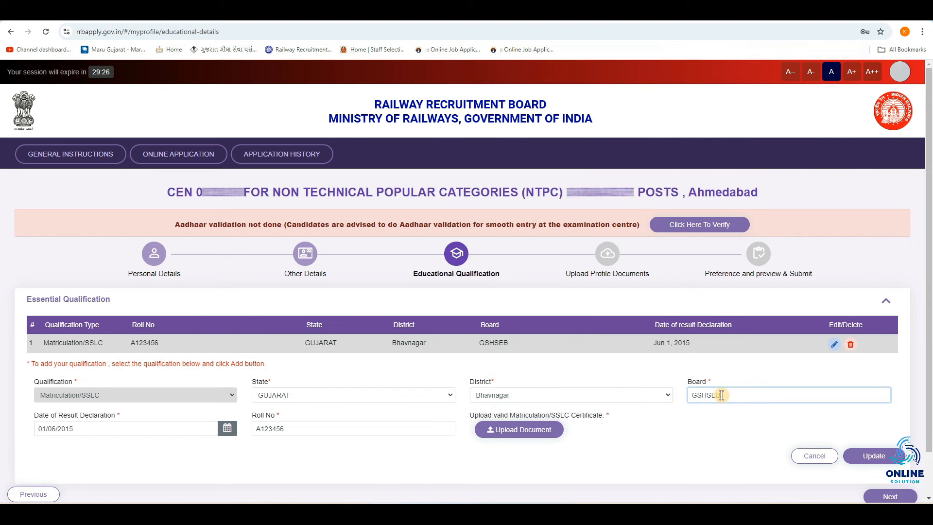
# - Keep result date 01/06/2015, attach certificate 1.pdf, and update the SSLC entry
pyautogui.click(107, 433)
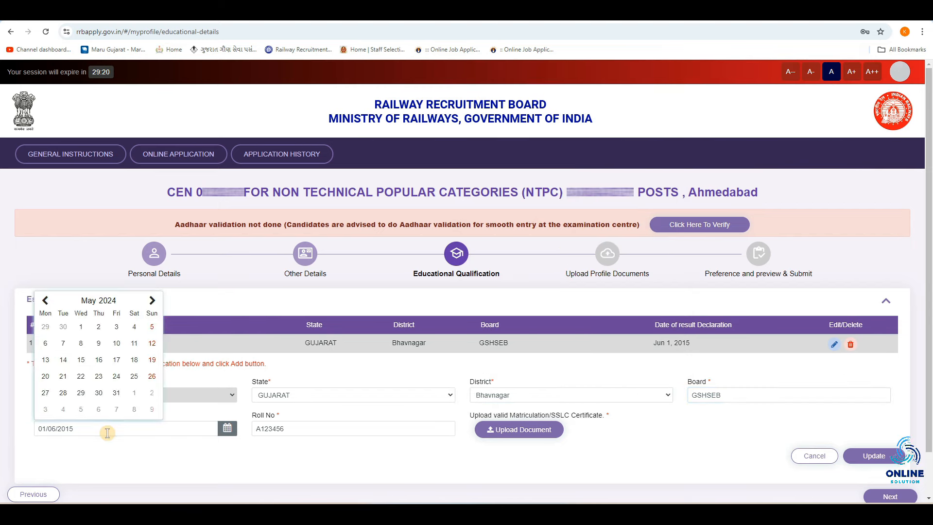
pyautogui.click(123, 472)
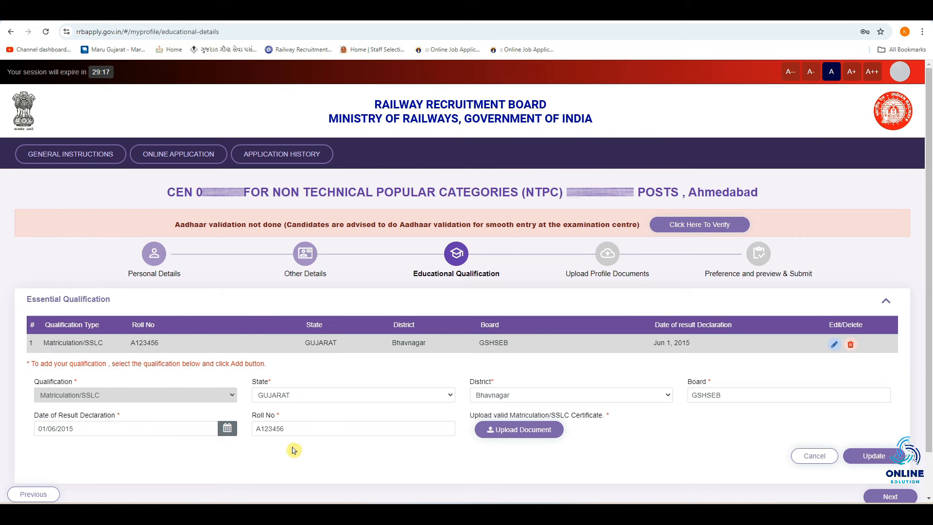
pyautogui.click(292, 429)
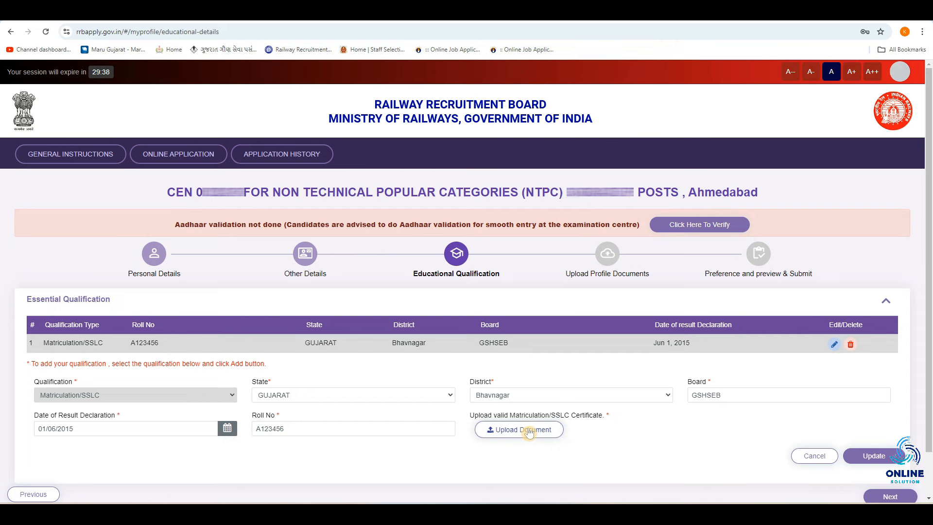
pyautogui.click(529, 433)
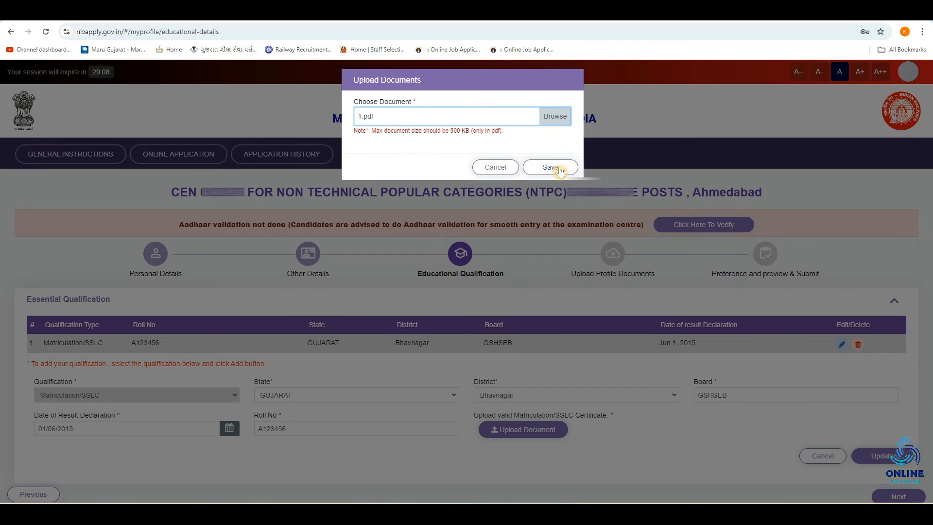
pyautogui.click(551, 168)
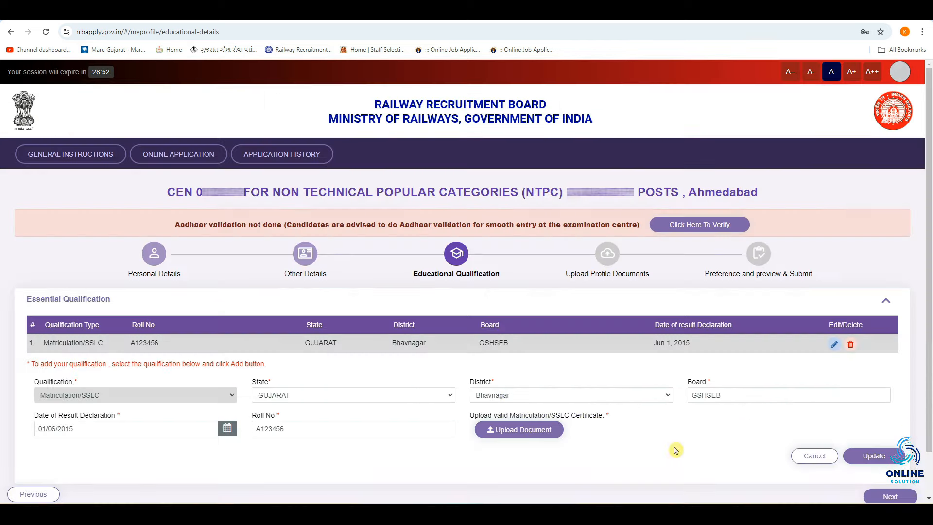
pyautogui.click(887, 457)
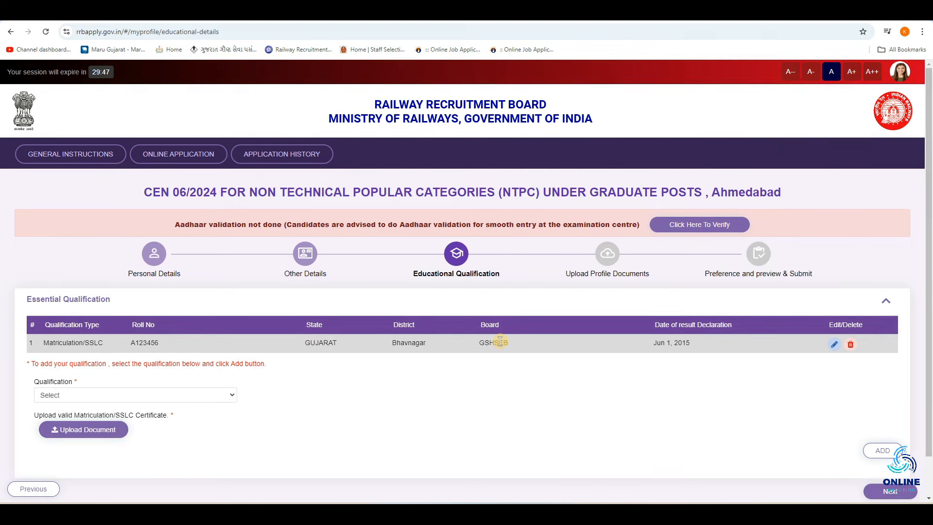
# - Choose 12th (+2 Stage) as qualification and discipline, with state GUJARAT and district Bhavnagar
pyautogui.click(189, 395)
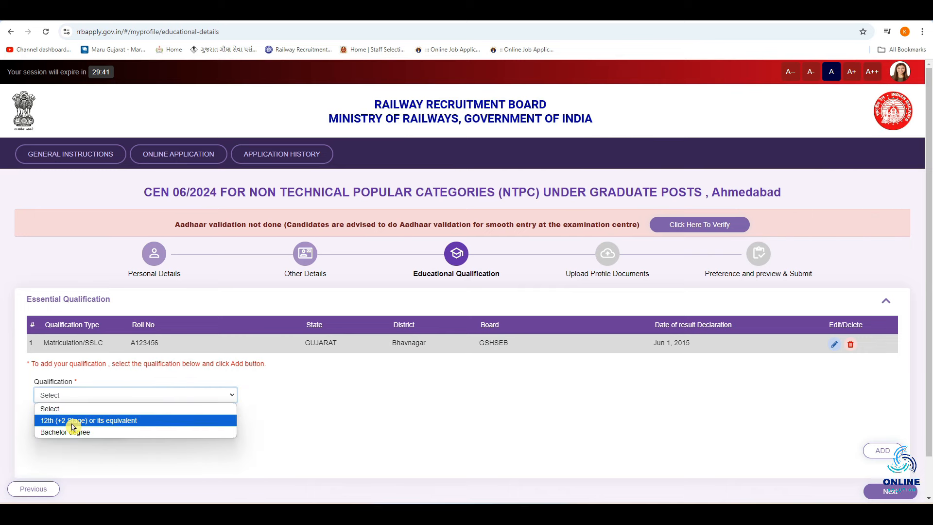
pyautogui.click(153, 427)
pyautogui.scroll(-2, 194, 305)
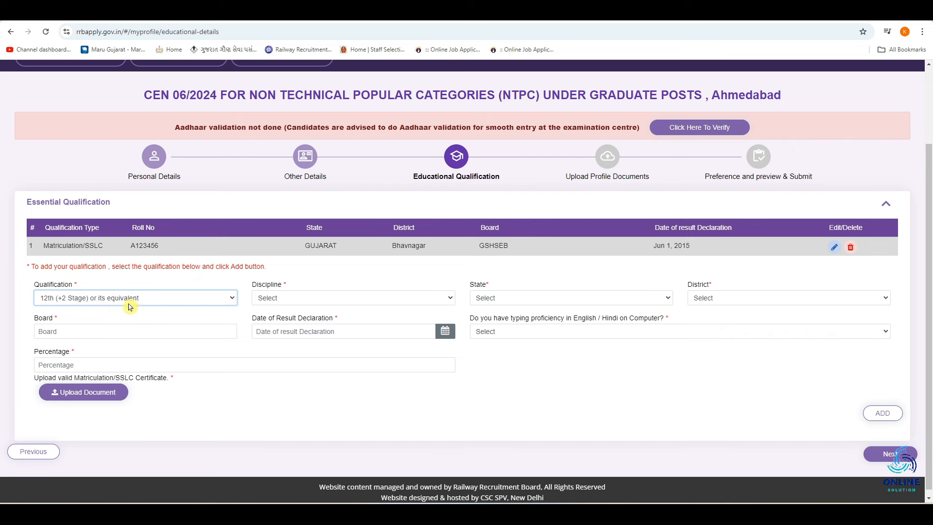
pyautogui.click(264, 296)
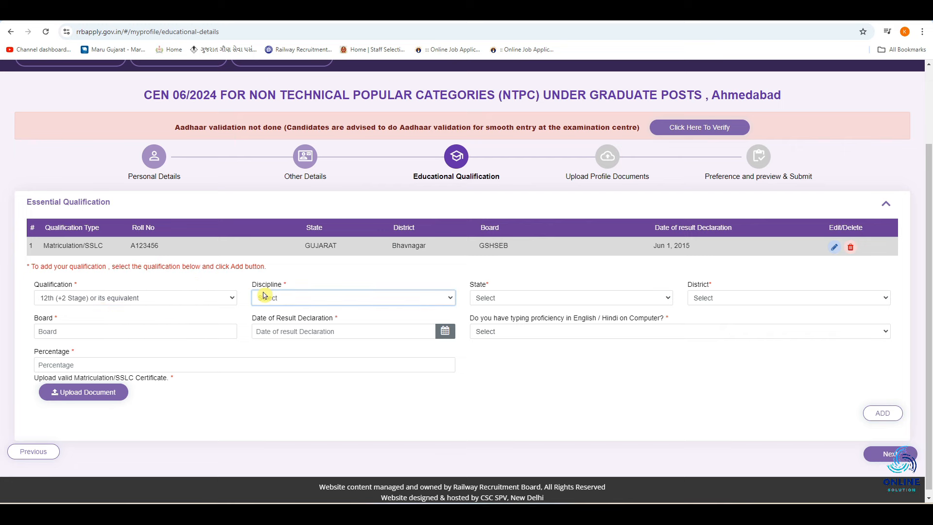
pyautogui.click(322, 297)
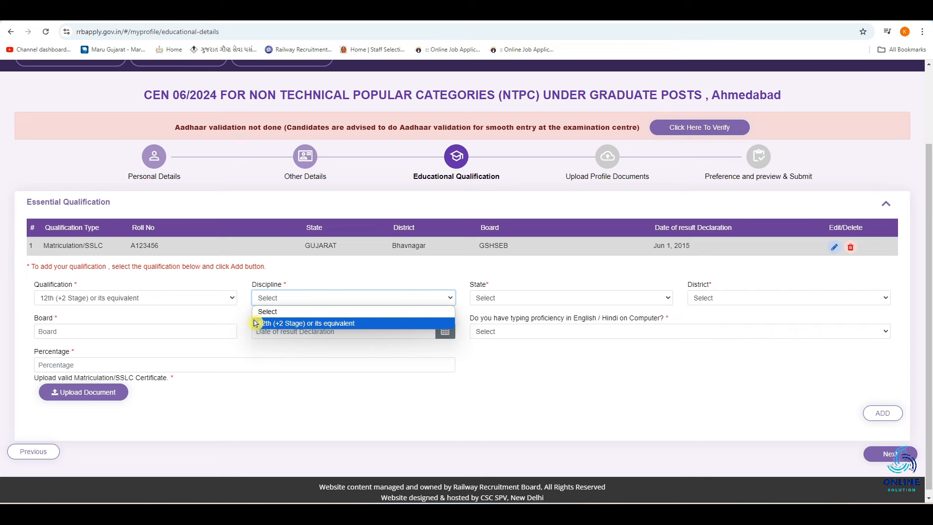
pyautogui.click(327, 324)
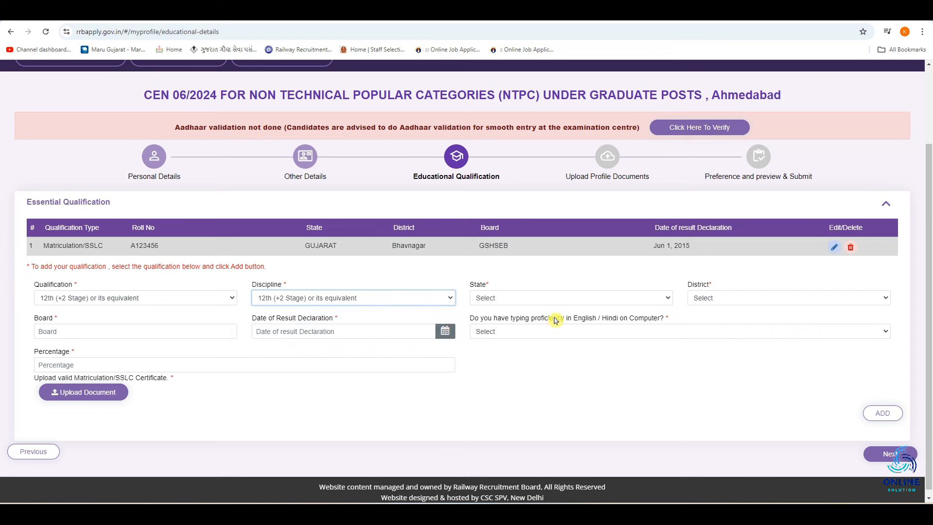
pyautogui.click(543, 297)
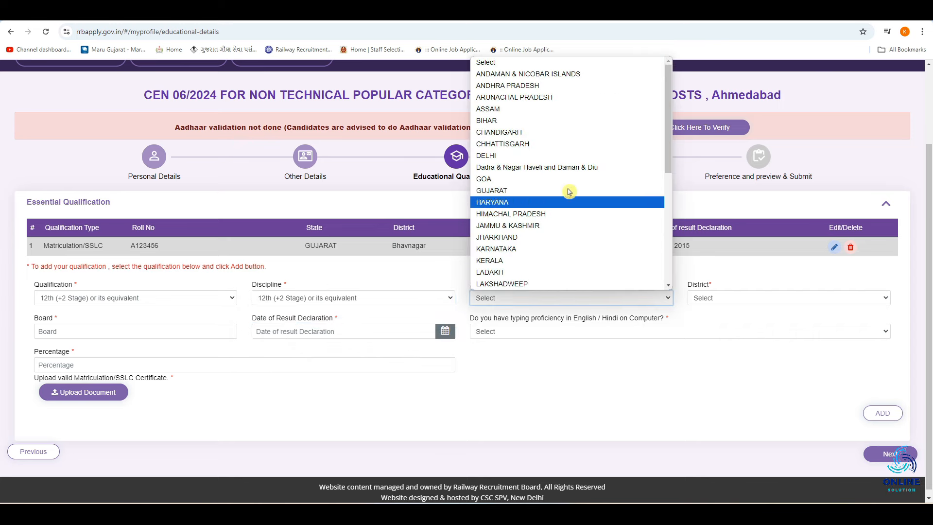
pyautogui.click(521, 195)
pyautogui.click(743, 297)
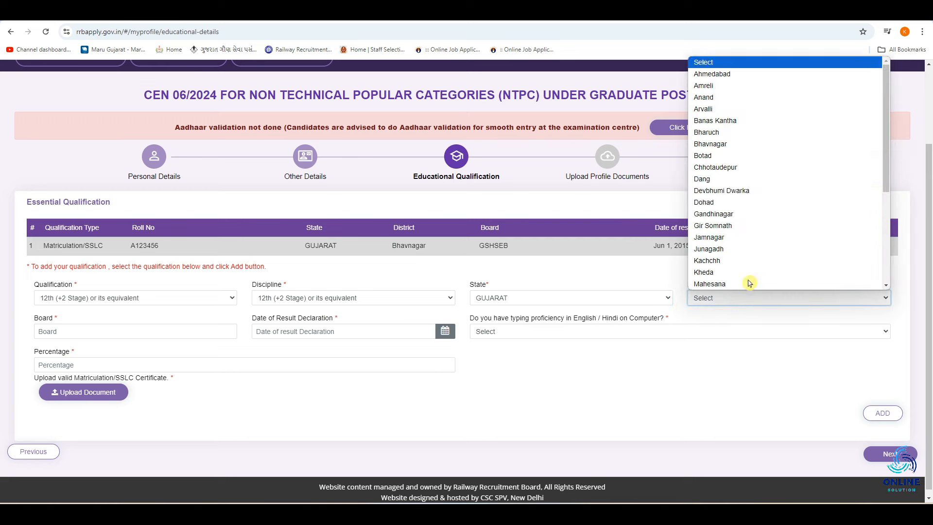
pyautogui.click(726, 145)
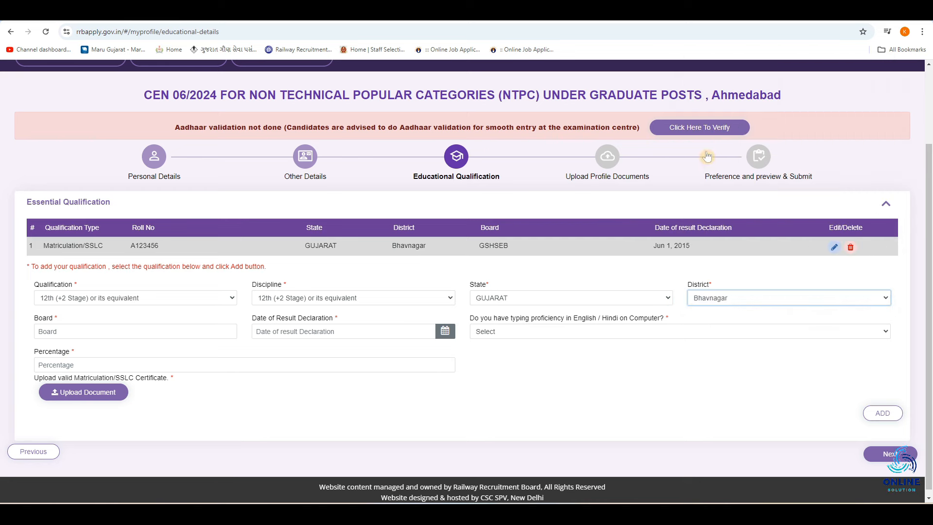
# - Enter board GSHSEB, result date Apr 1, 2020, typing proficiency Yes and 80 percent
pyautogui.click(50, 331)
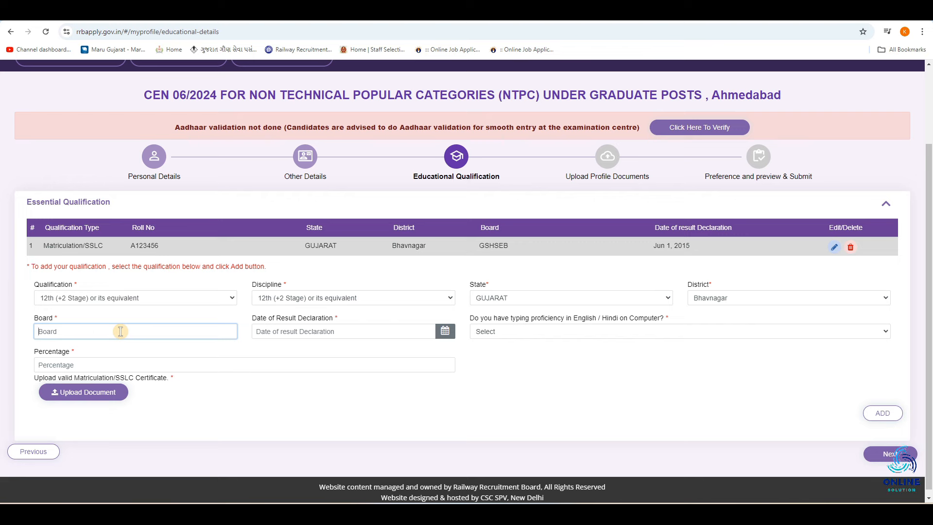
pyautogui.click(272, 330)
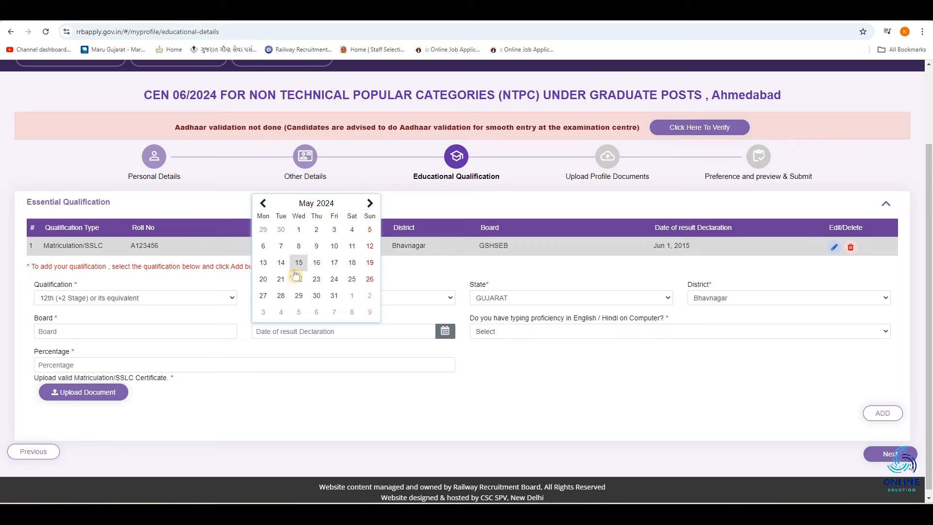
pyautogui.click(540, 363)
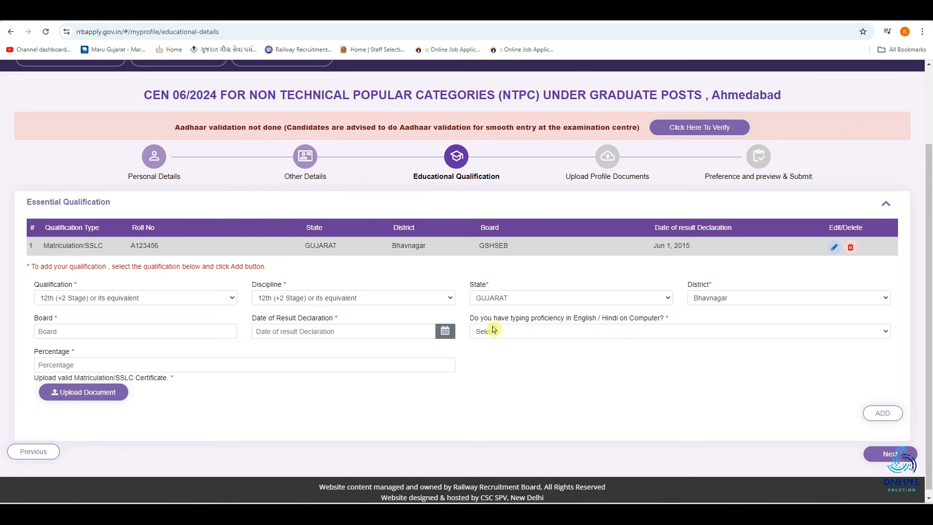
pyautogui.click(631, 334)
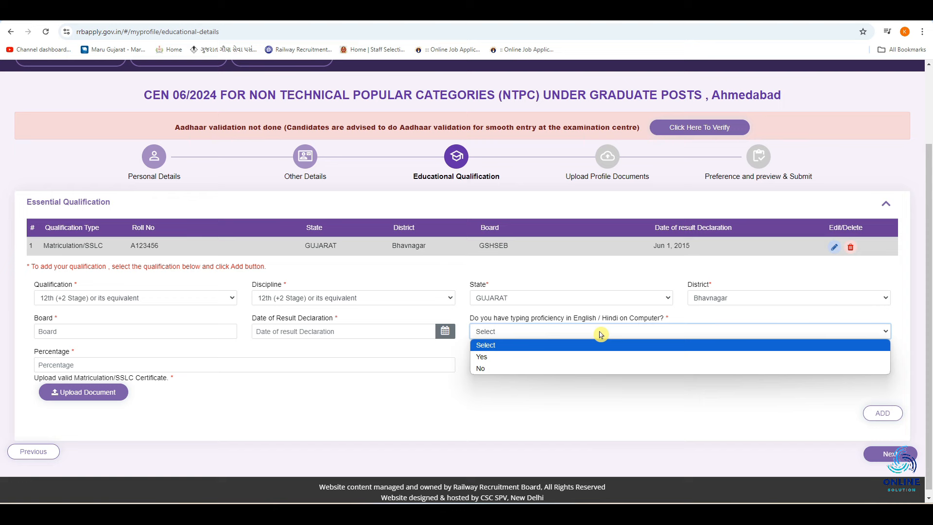
pyautogui.click(490, 358)
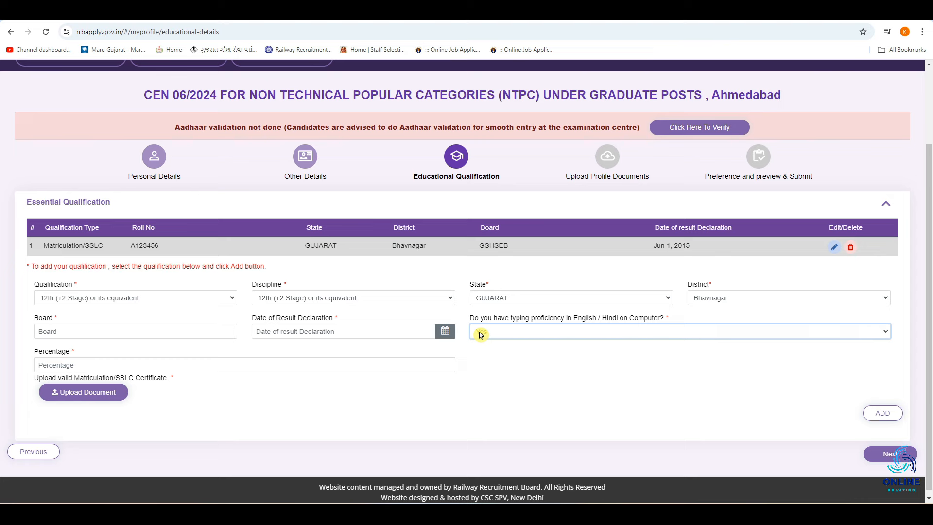
pyautogui.click(77, 364)
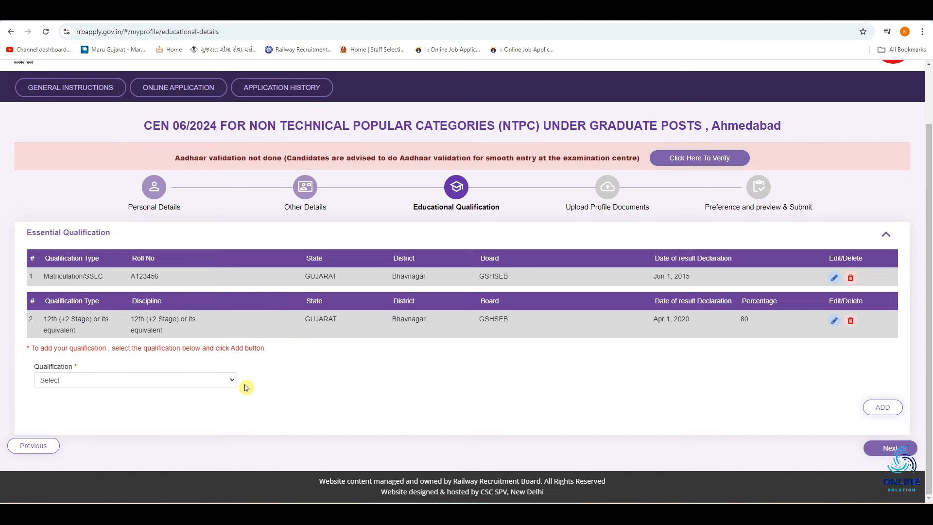
# - Choose Bachelor degree as the new qualification and its discipline
pyautogui.click(151, 379)
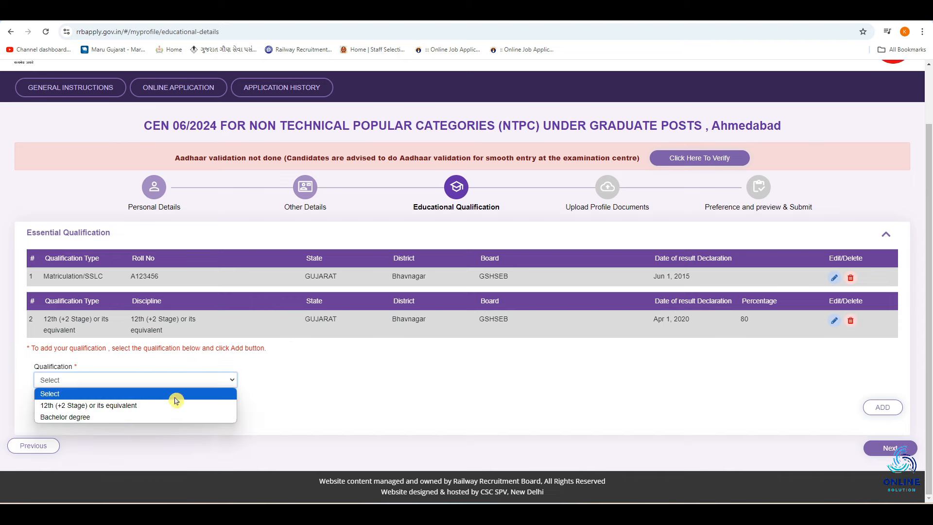
pyautogui.click(314, 371)
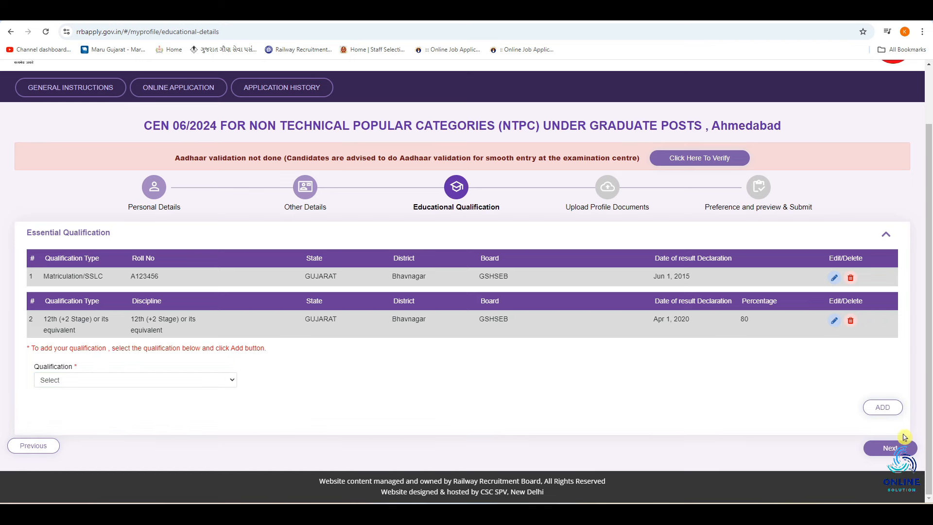
pyautogui.click(893, 449)
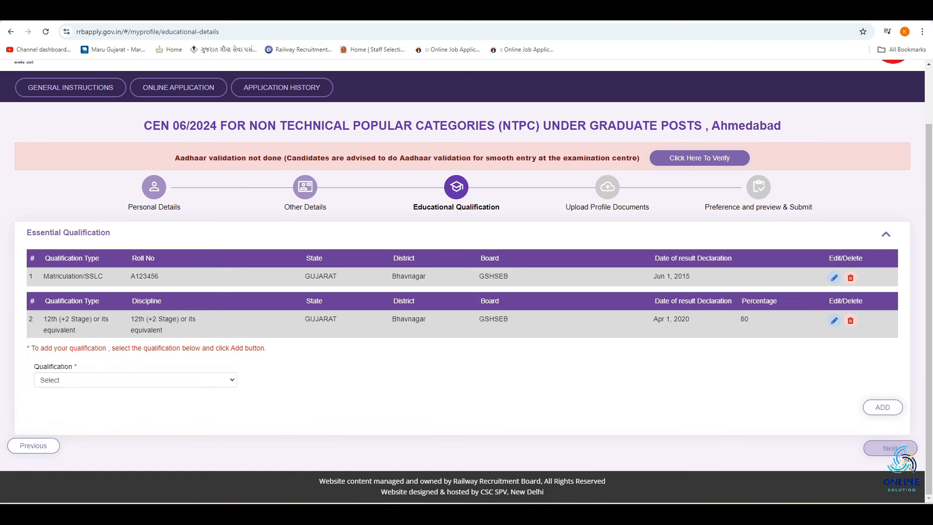
pyautogui.click(228, 380)
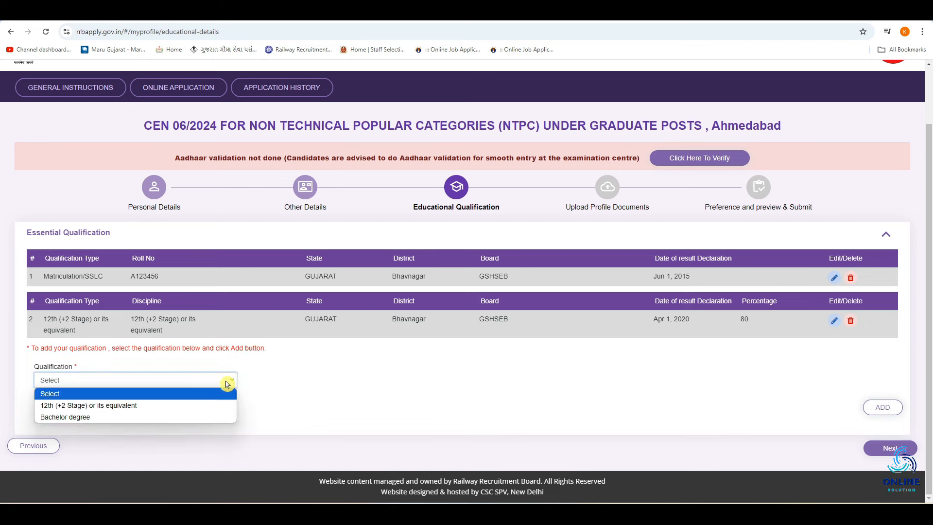
pyautogui.click(101, 419)
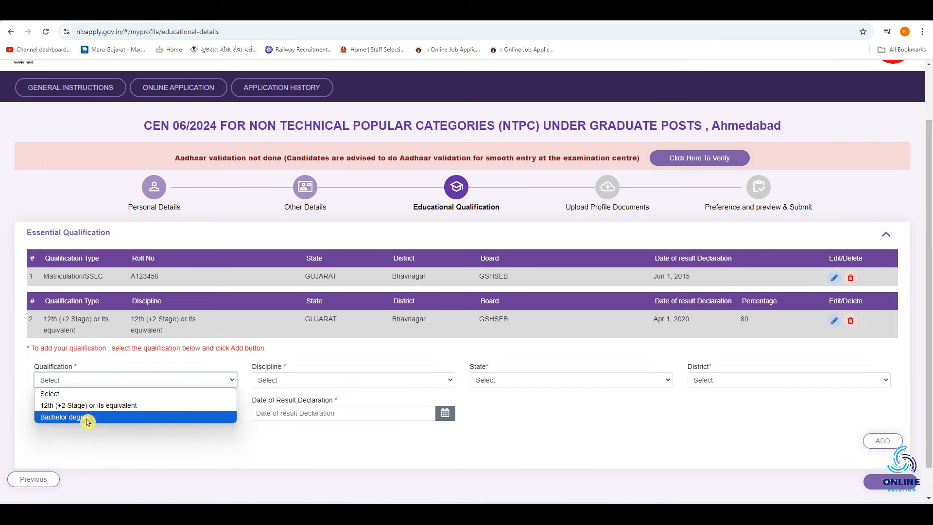
pyautogui.click(88, 421)
pyautogui.click(298, 380)
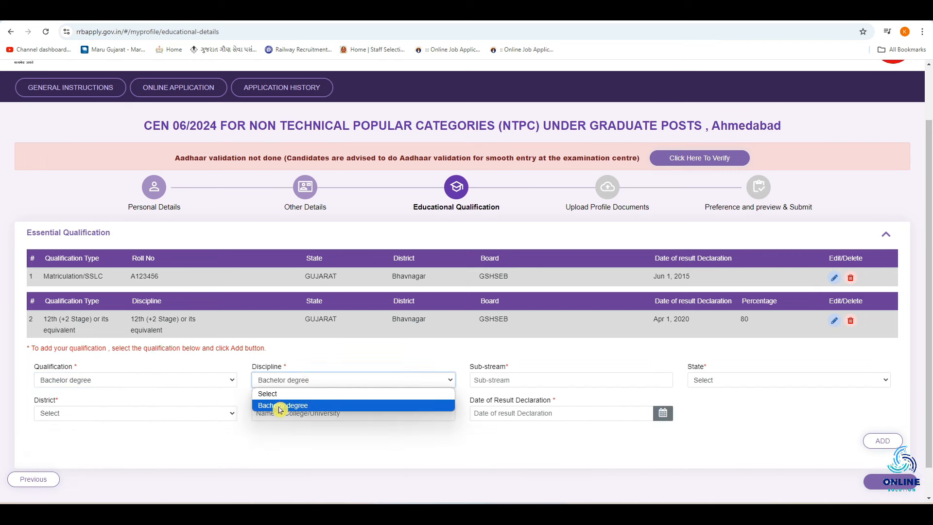
pyautogui.click(335, 406)
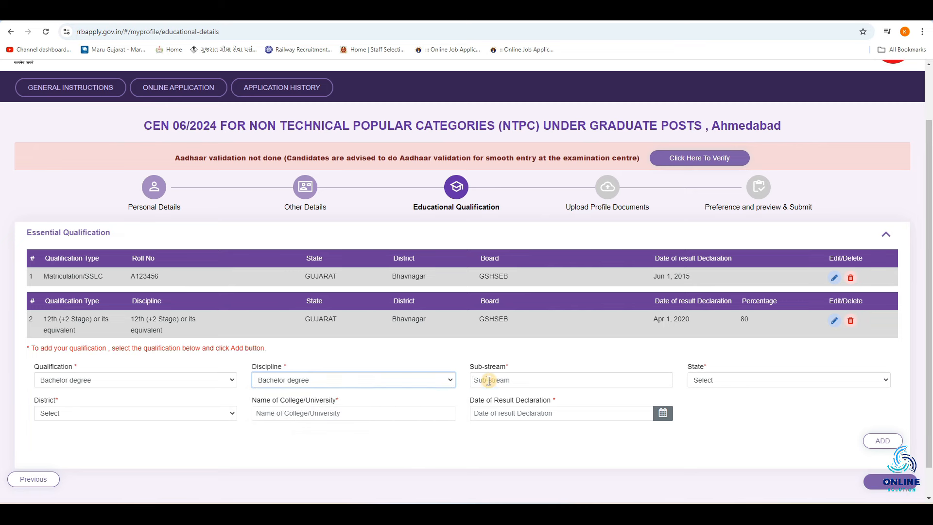
# - Enter sub-stream B.COM with state GUJARAT and district Bhavnagar
pyautogui.click(489, 380)
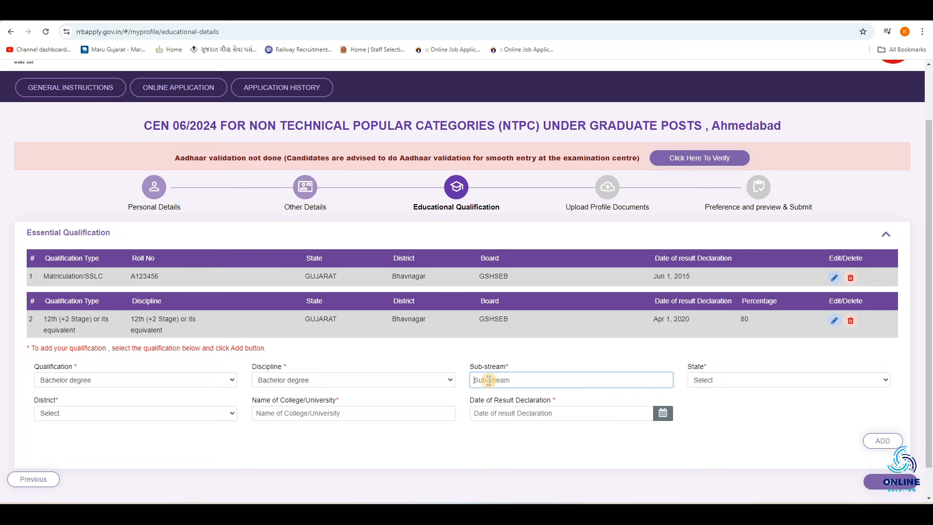
pyautogui.write('B.COM')
pyautogui.click(718, 382)
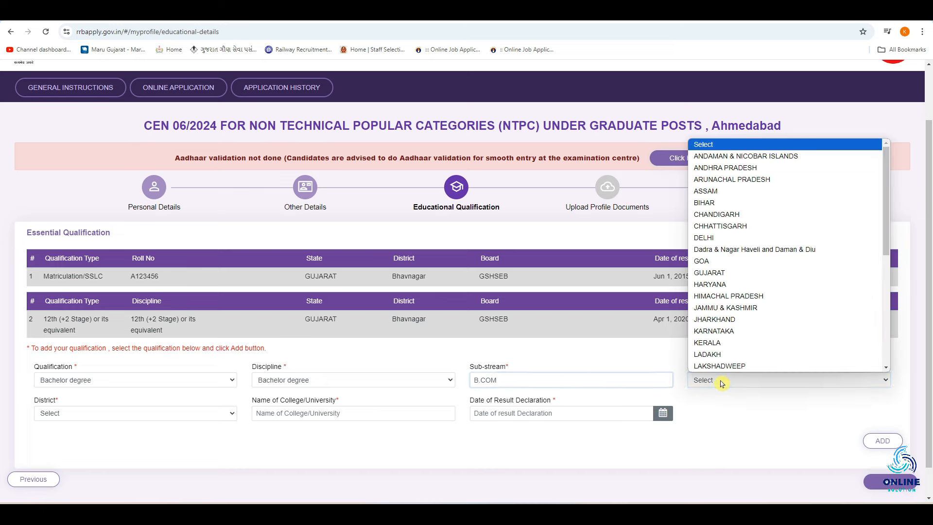
pyautogui.click(753, 272)
pyautogui.click(123, 415)
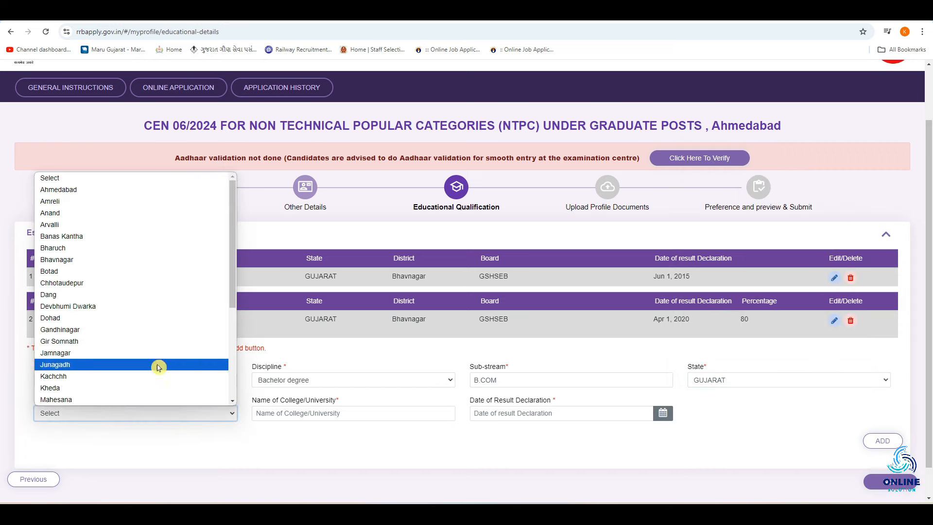
pyautogui.click(92, 260)
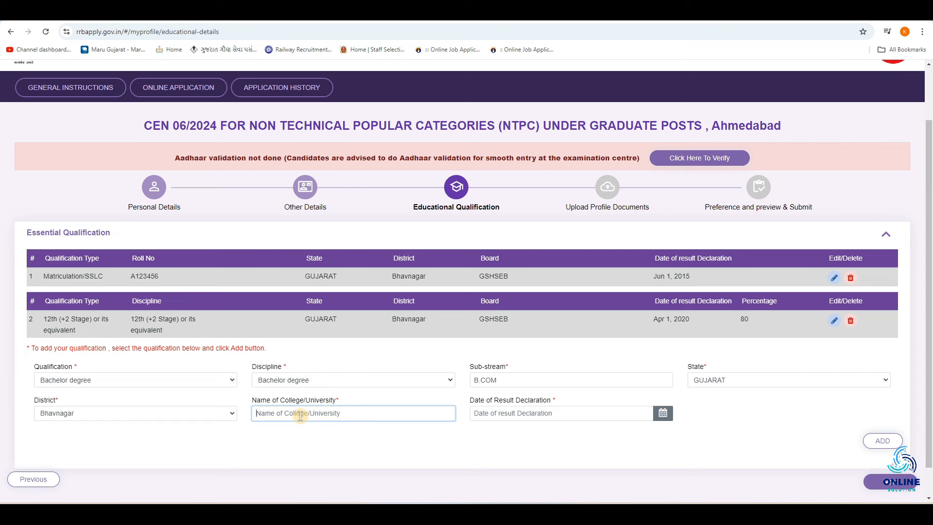
# - Set result date May 1, 2024, add the Bachelor degree entry, and proceed to document upload
pyautogui.click(486, 413)
pyautogui.click(603, 431)
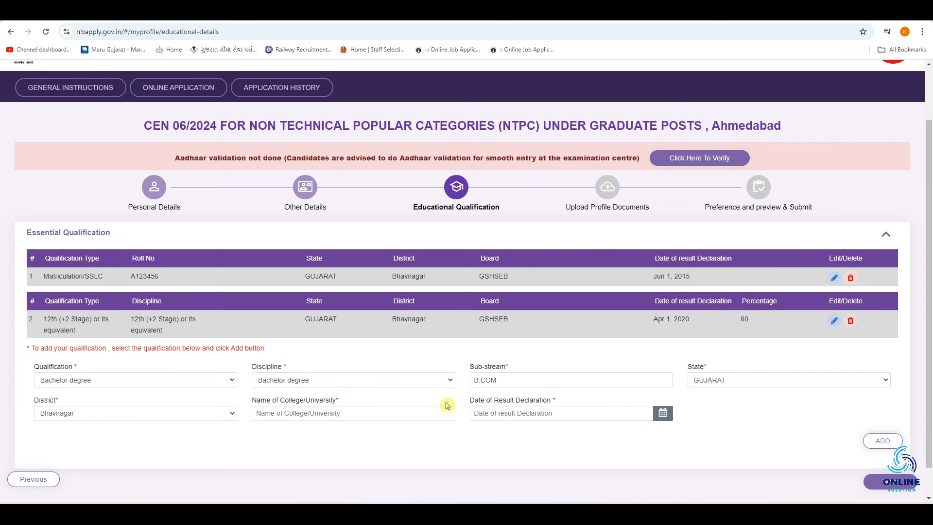
pyautogui.click(481, 415)
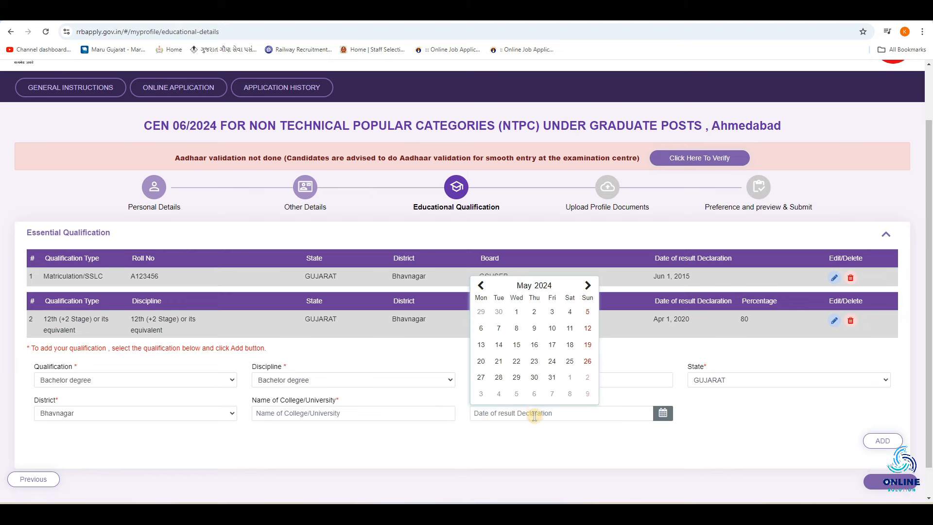
pyautogui.click(534, 437)
pyautogui.click(883, 440)
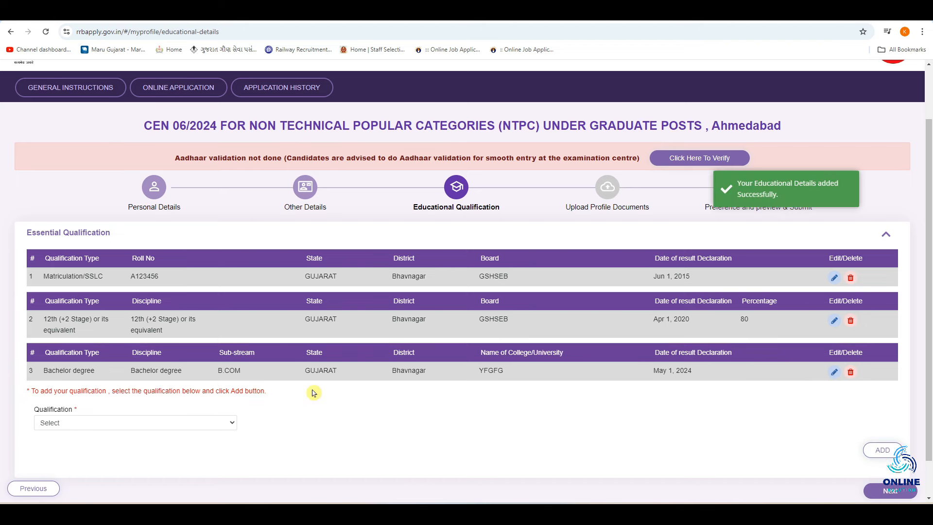
pyautogui.click(899, 488)
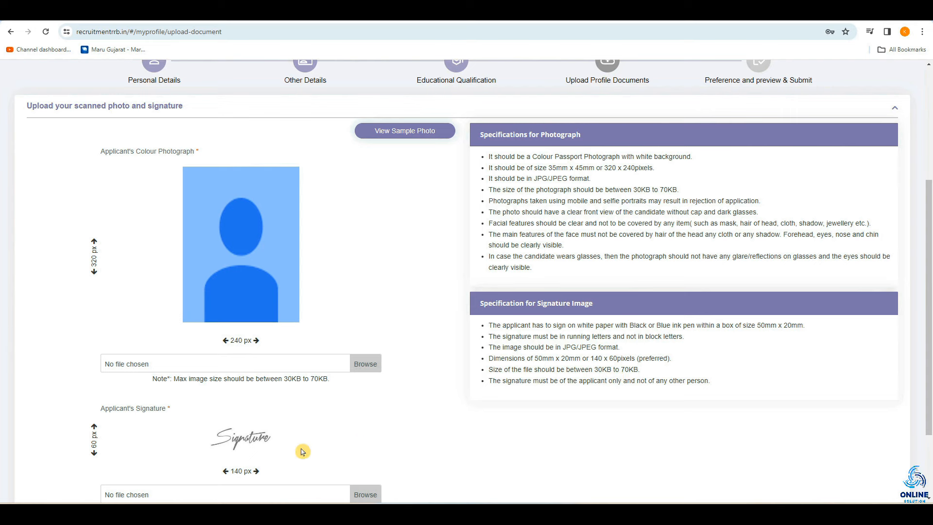
# - Select and crop the photo file, then the signature file, and proceed
pyautogui.scroll(-2, 258, 432)
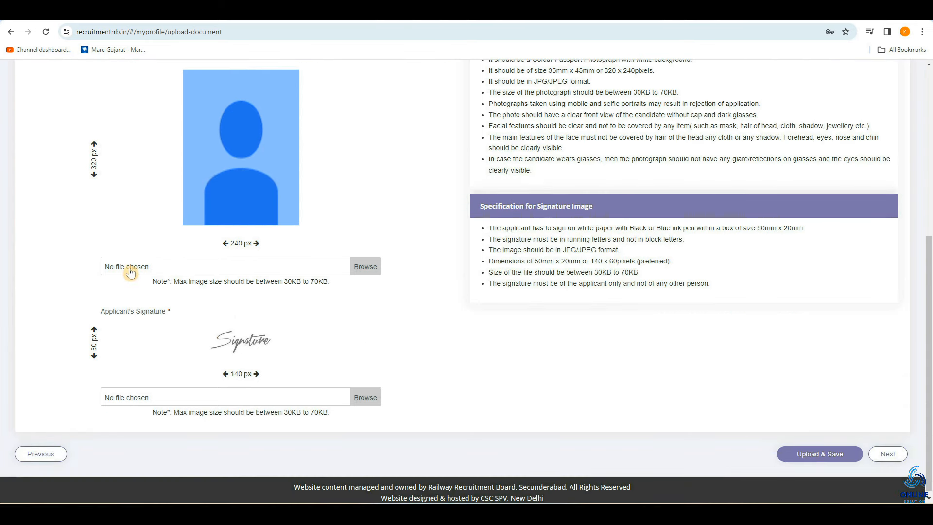
pyautogui.click(166, 270)
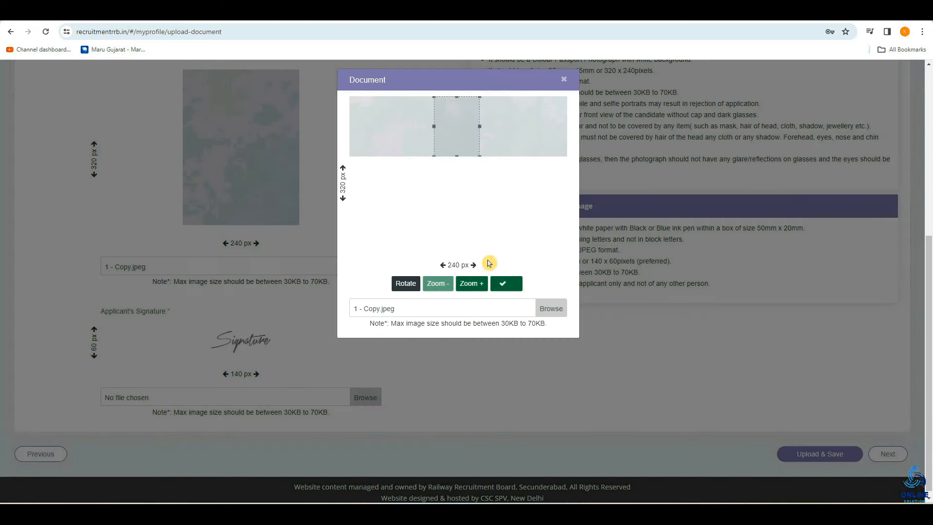
pyautogui.click(503, 288)
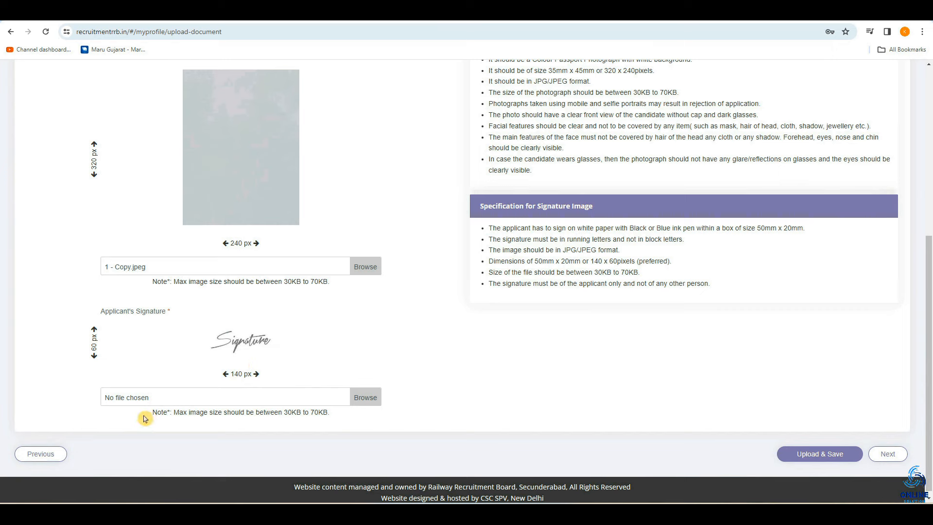
pyautogui.click(178, 400)
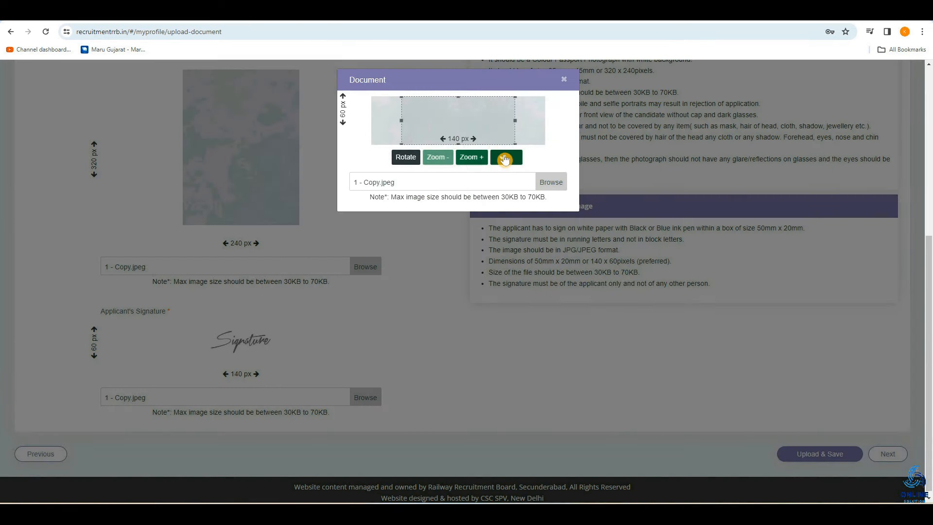
pyautogui.click(504, 158)
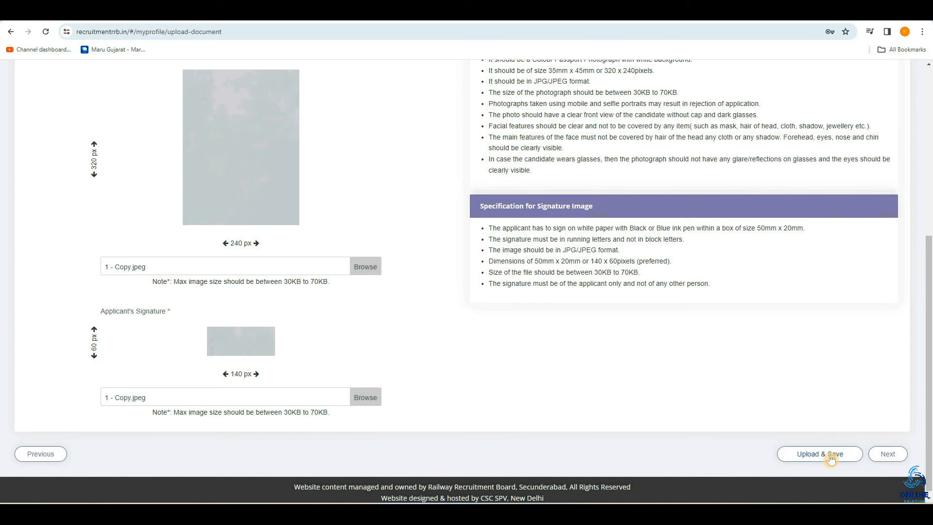
pyautogui.click(893, 462)
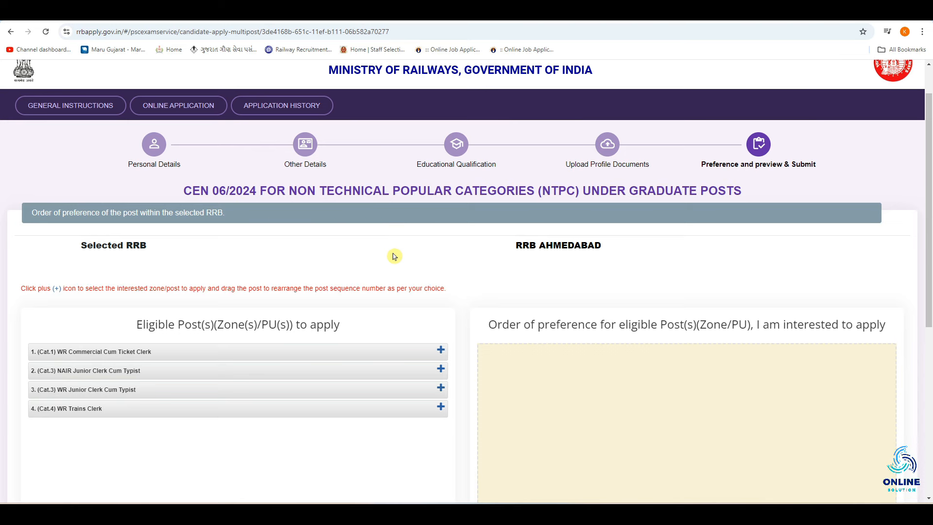
# - Add posts in order: WR Commercial Cum Ticket Clerk, WR Trains Clerk, WR Junior Clerk Cum Typist, NAIR Junior Clerk Cum Typist
pyautogui.scroll(-3, 394, 256)
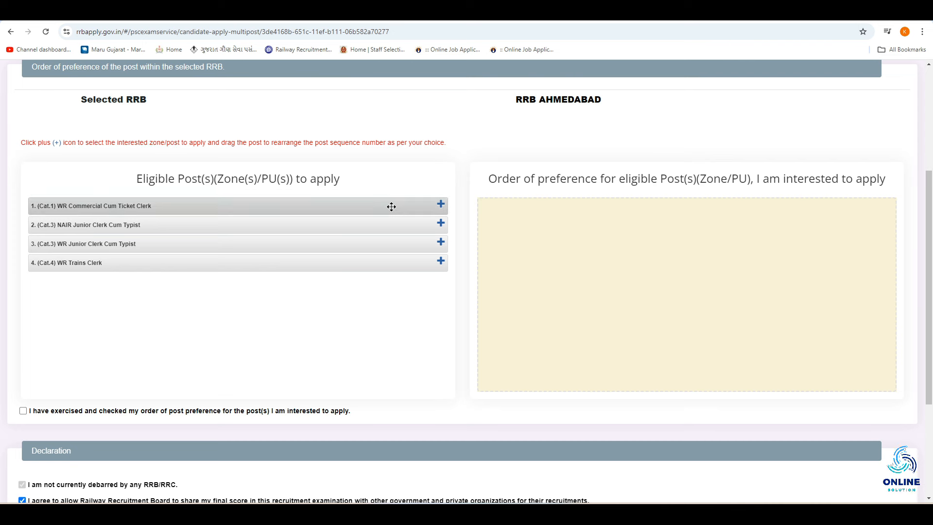
pyautogui.click(443, 208)
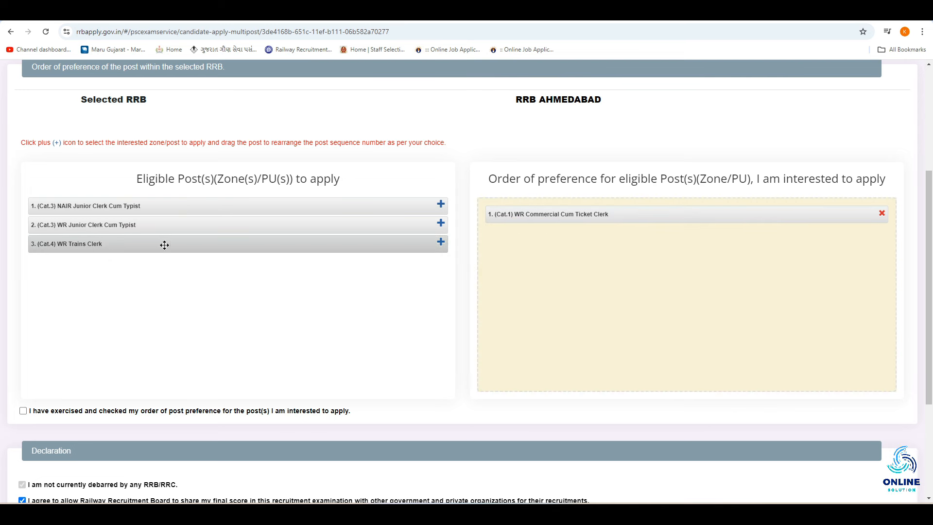
pyautogui.click(440, 242)
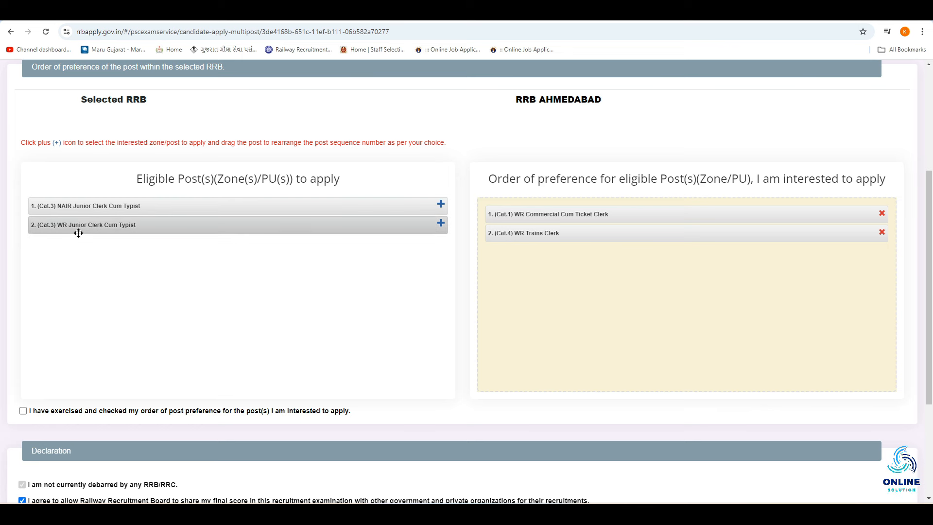
pyautogui.click(441, 224)
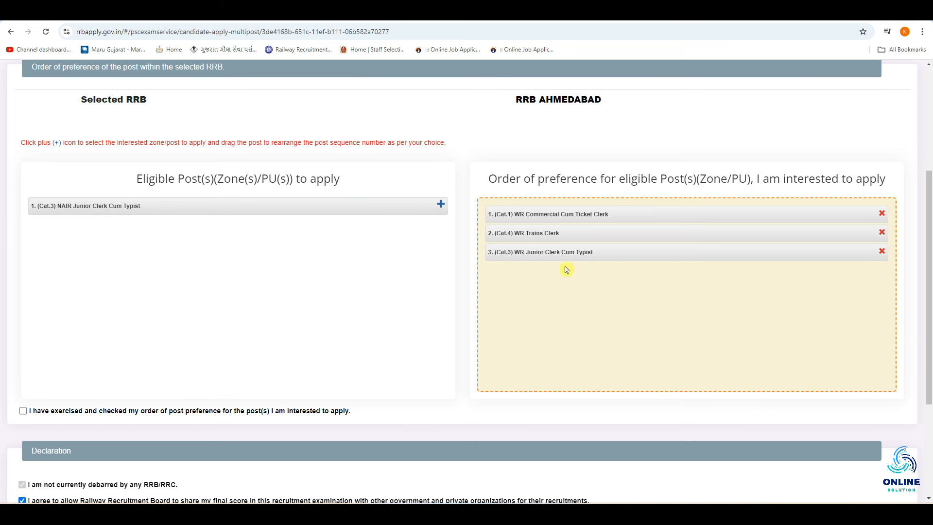
pyautogui.click(441, 207)
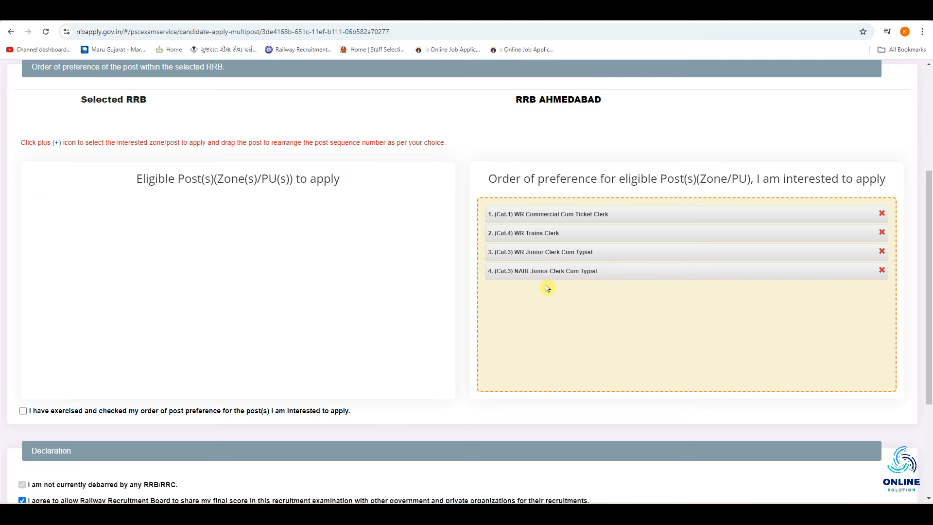
pyautogui.scroll(-2, 548, 288)
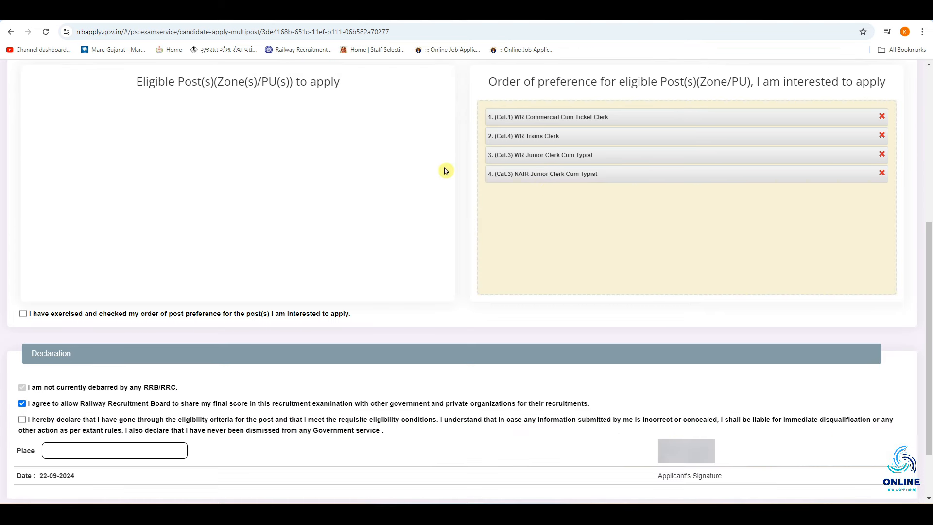
# - Tick the preference, LASIK and eligibility declarations and enter place BHAVNAGAR
pyautogui.click(23, 314)
pyautogui.scroll(-2, 20, 317)
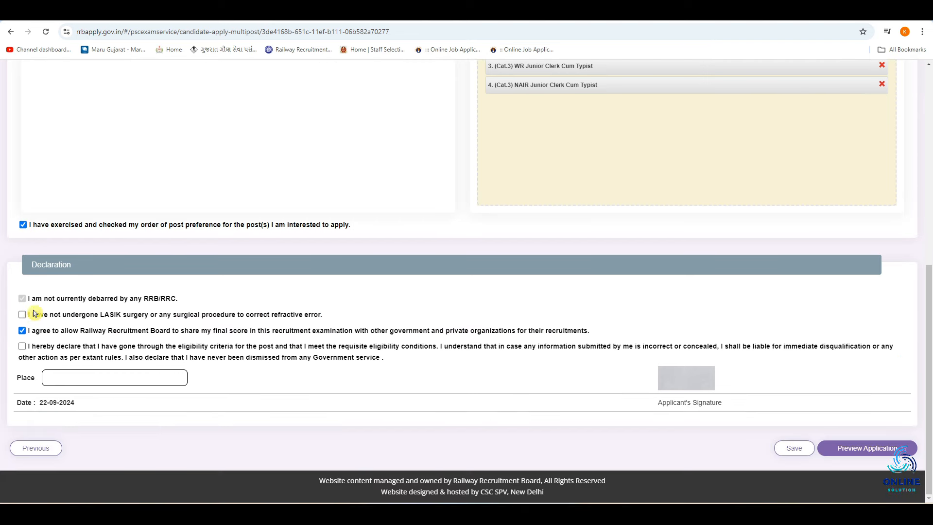
pyautogui.click(22, 315)
pyautogui.click(22, 348)
pyautogui.click(59, 375)
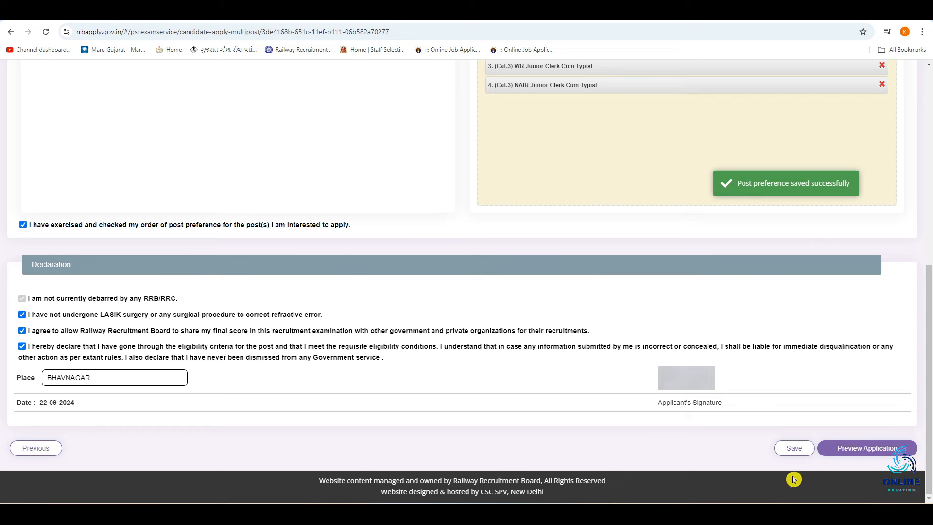
# - Preview the application, confirm it was re-checked, and submit it
pyautogui.click(869, 449)
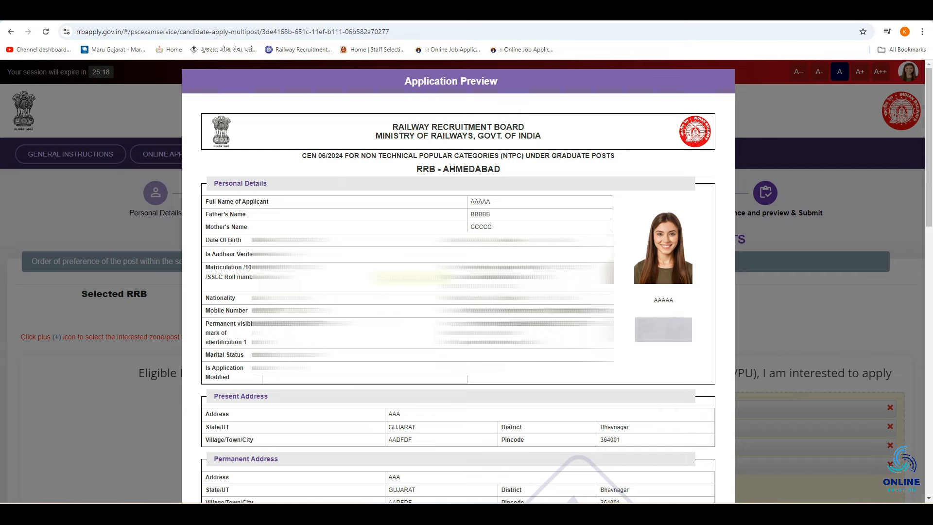
pyautogui.scroll(-20, 478, 360)
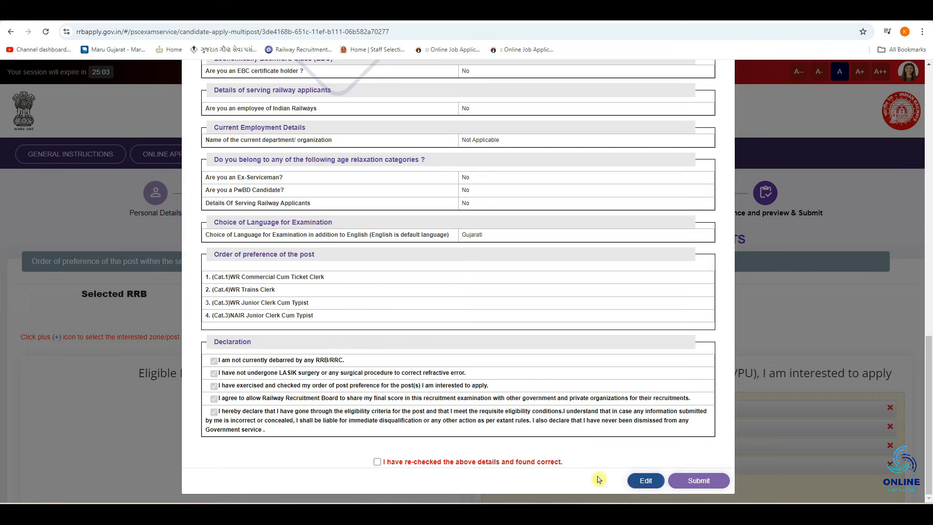
pyautogui.click(379, 462)
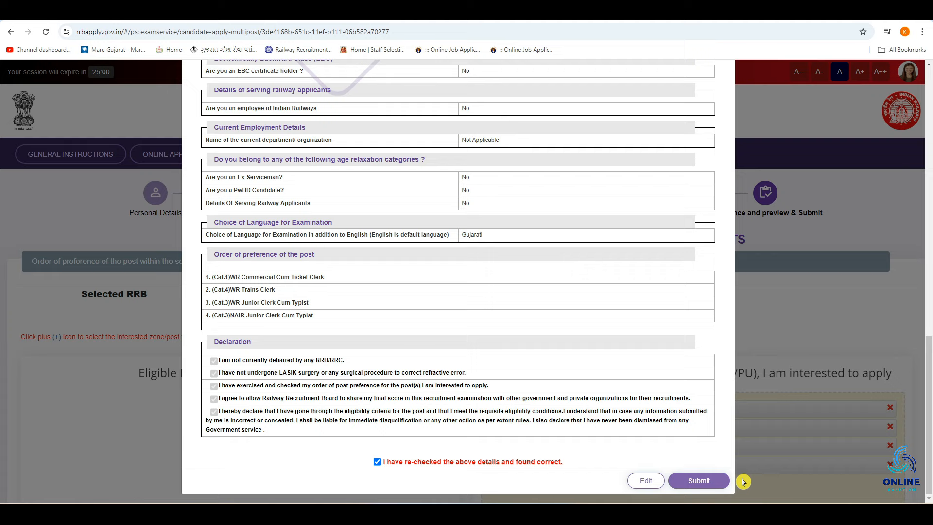
pyautogui.click(706, 482)
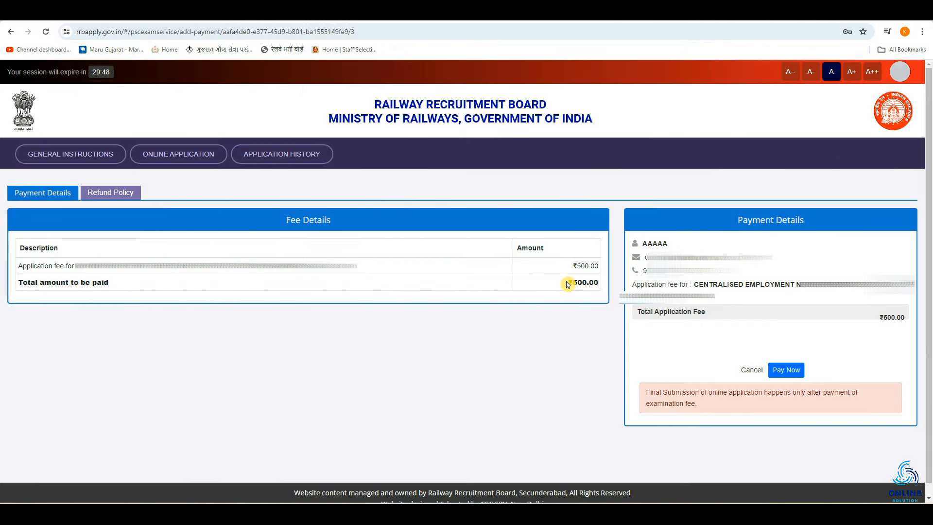
# - Confirm the ₹500.00 total and pay it, opening the SBI ePay gateway
pyautogui.moveTo(567, 285); pyautogui.dragTo(602, 286)
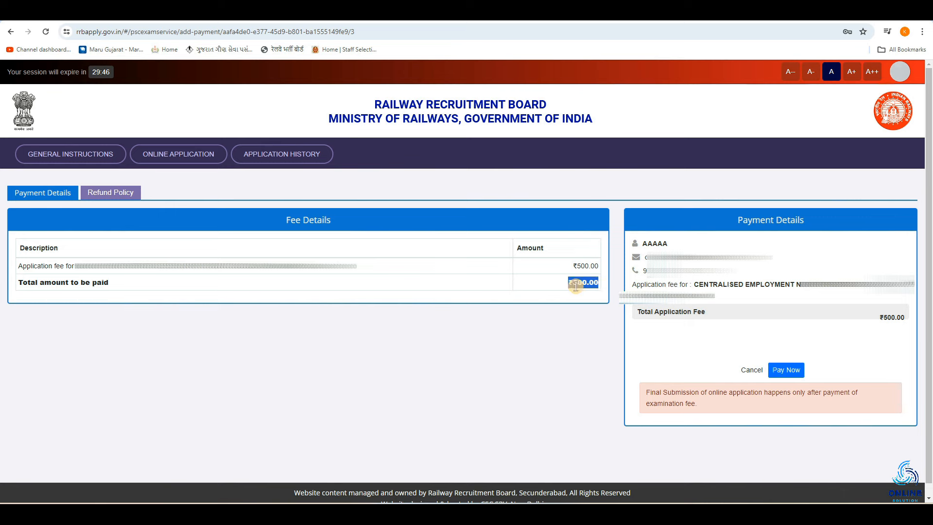
pyautogui.click(575, 316)
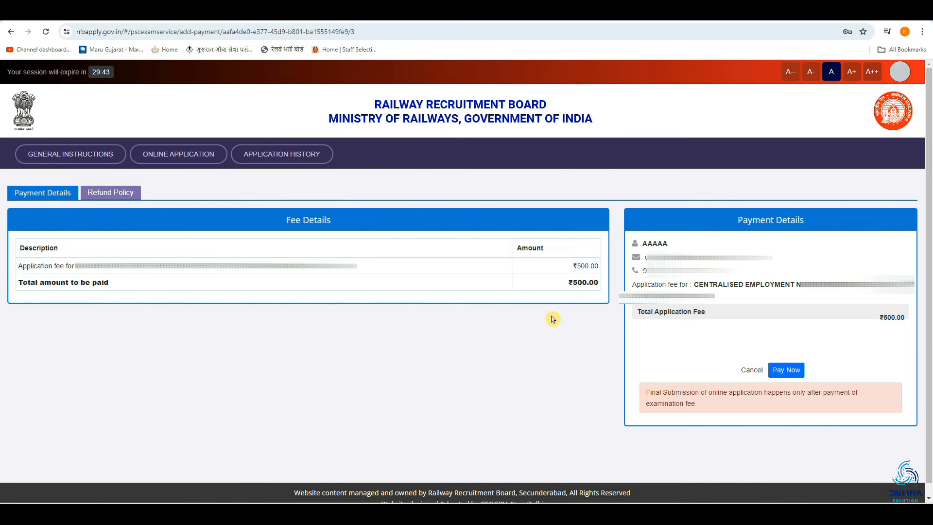
pyautogui.click(795, 377)
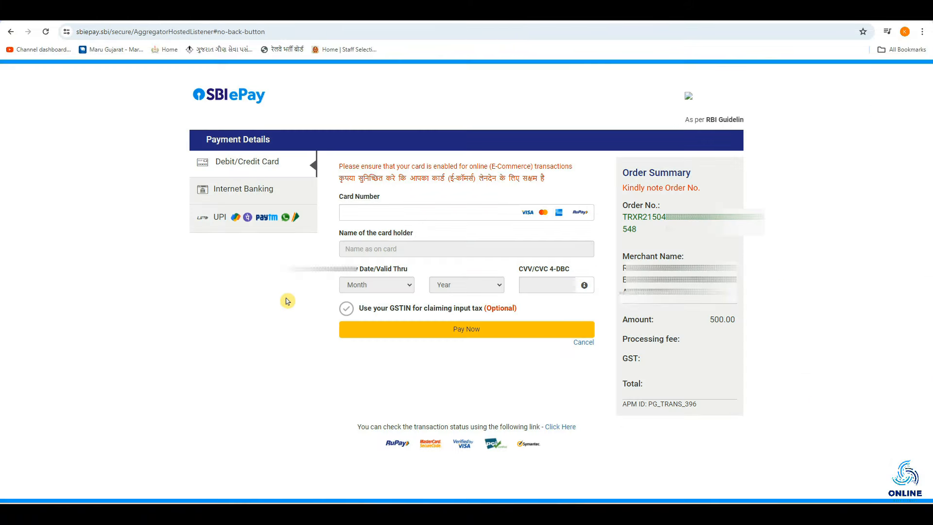